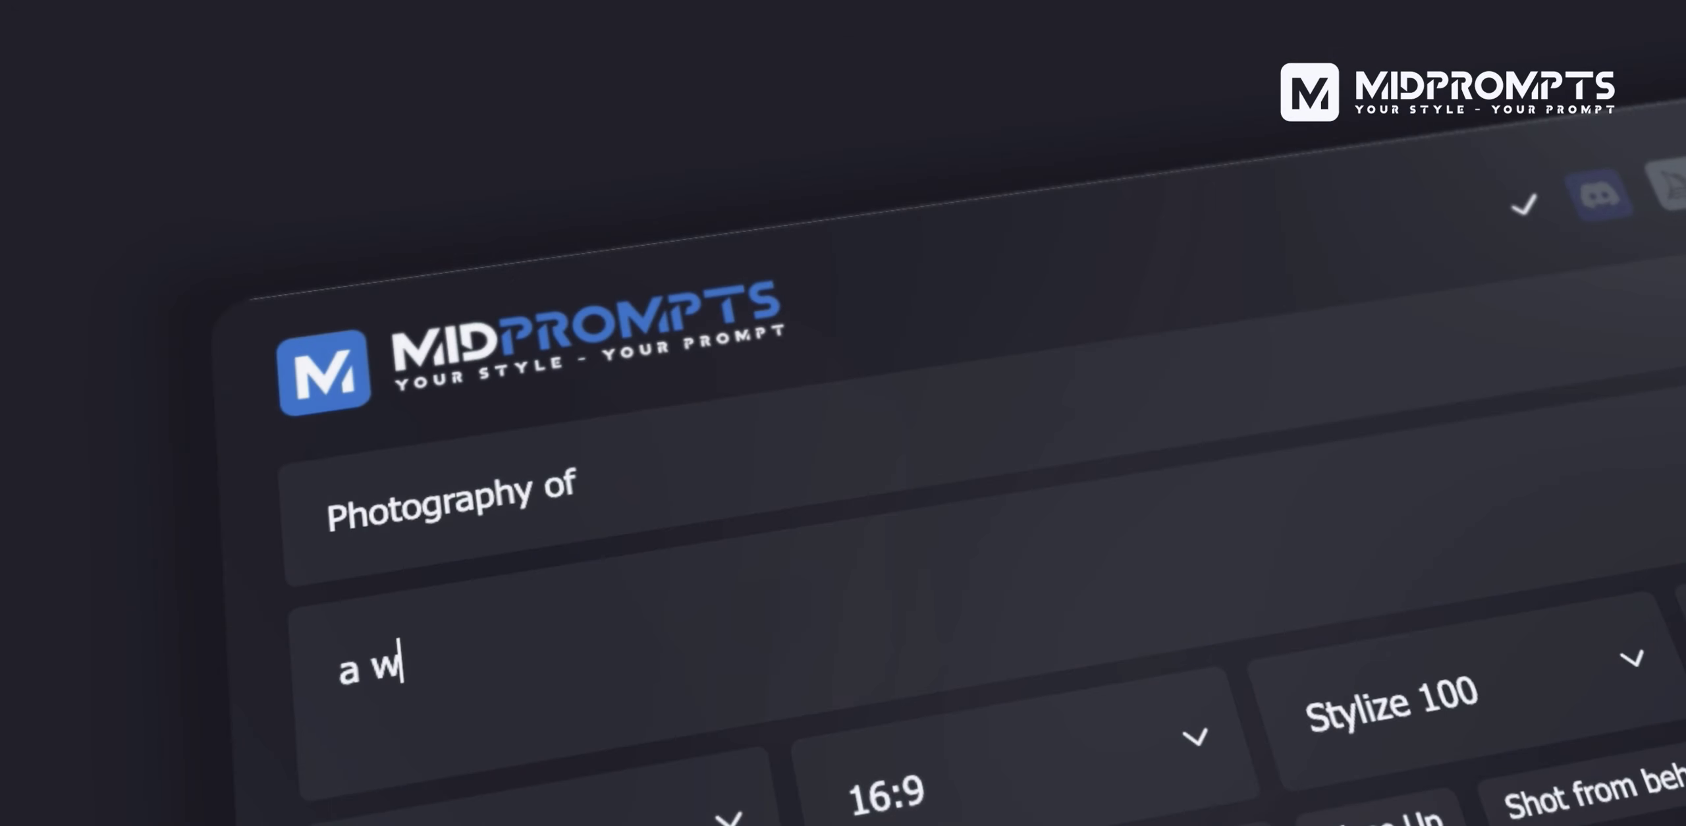
Describe the subject as "a woman with 3 cats" and add the Outdoor Scene, Wide angle and Shot from behind tags
{"action": "type", "text": "oman with 3"}
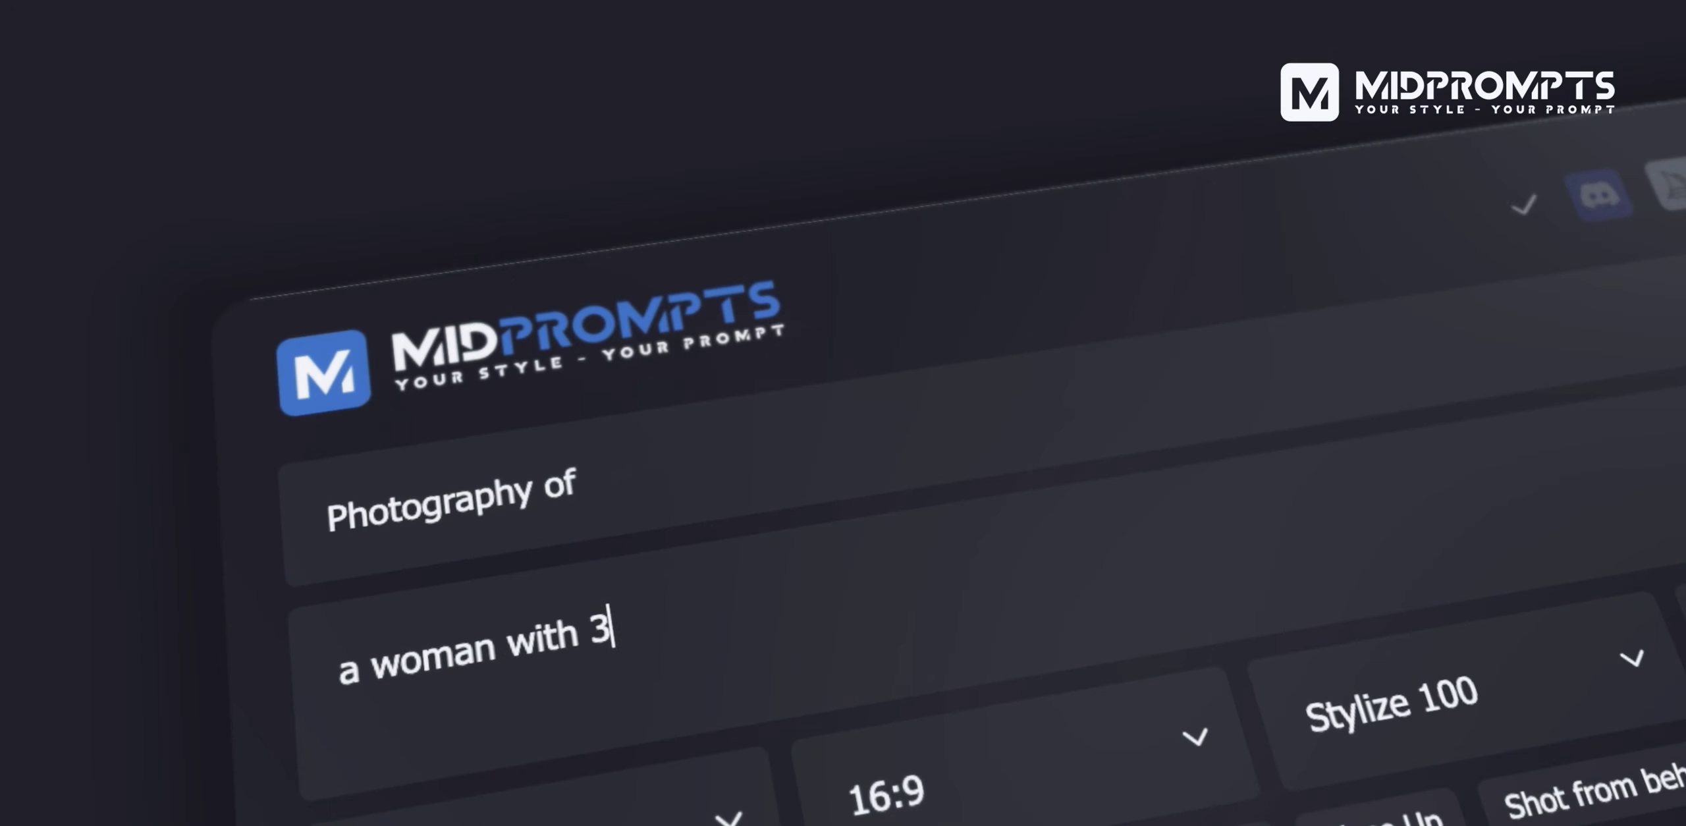
{"action": "type", "text": " cats"}
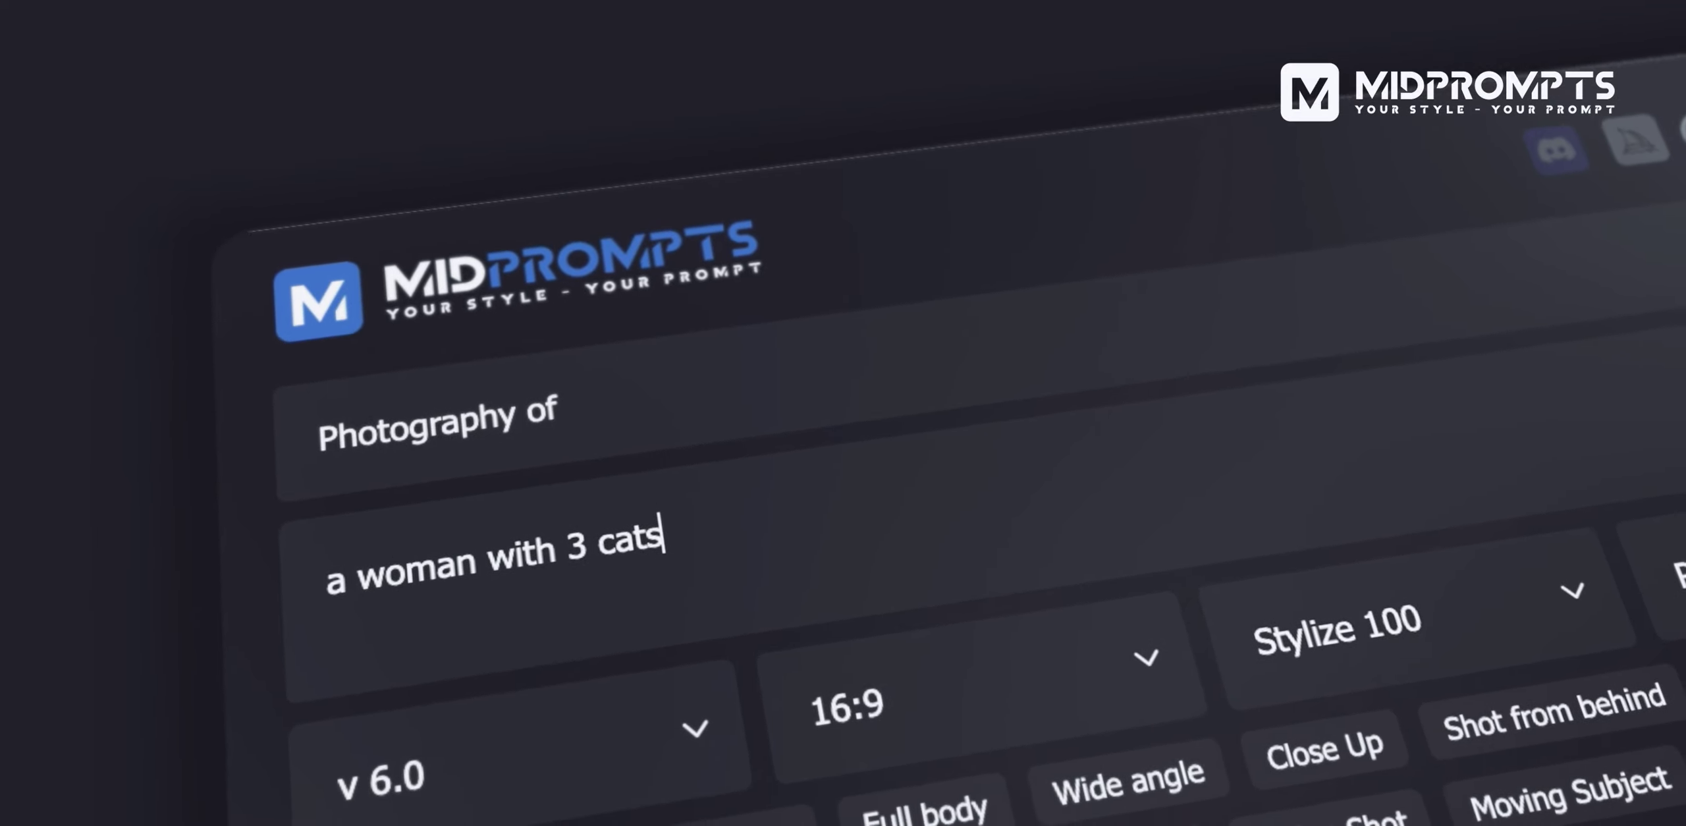
{"action": "left_click", "coordinate": [1127, 783]}
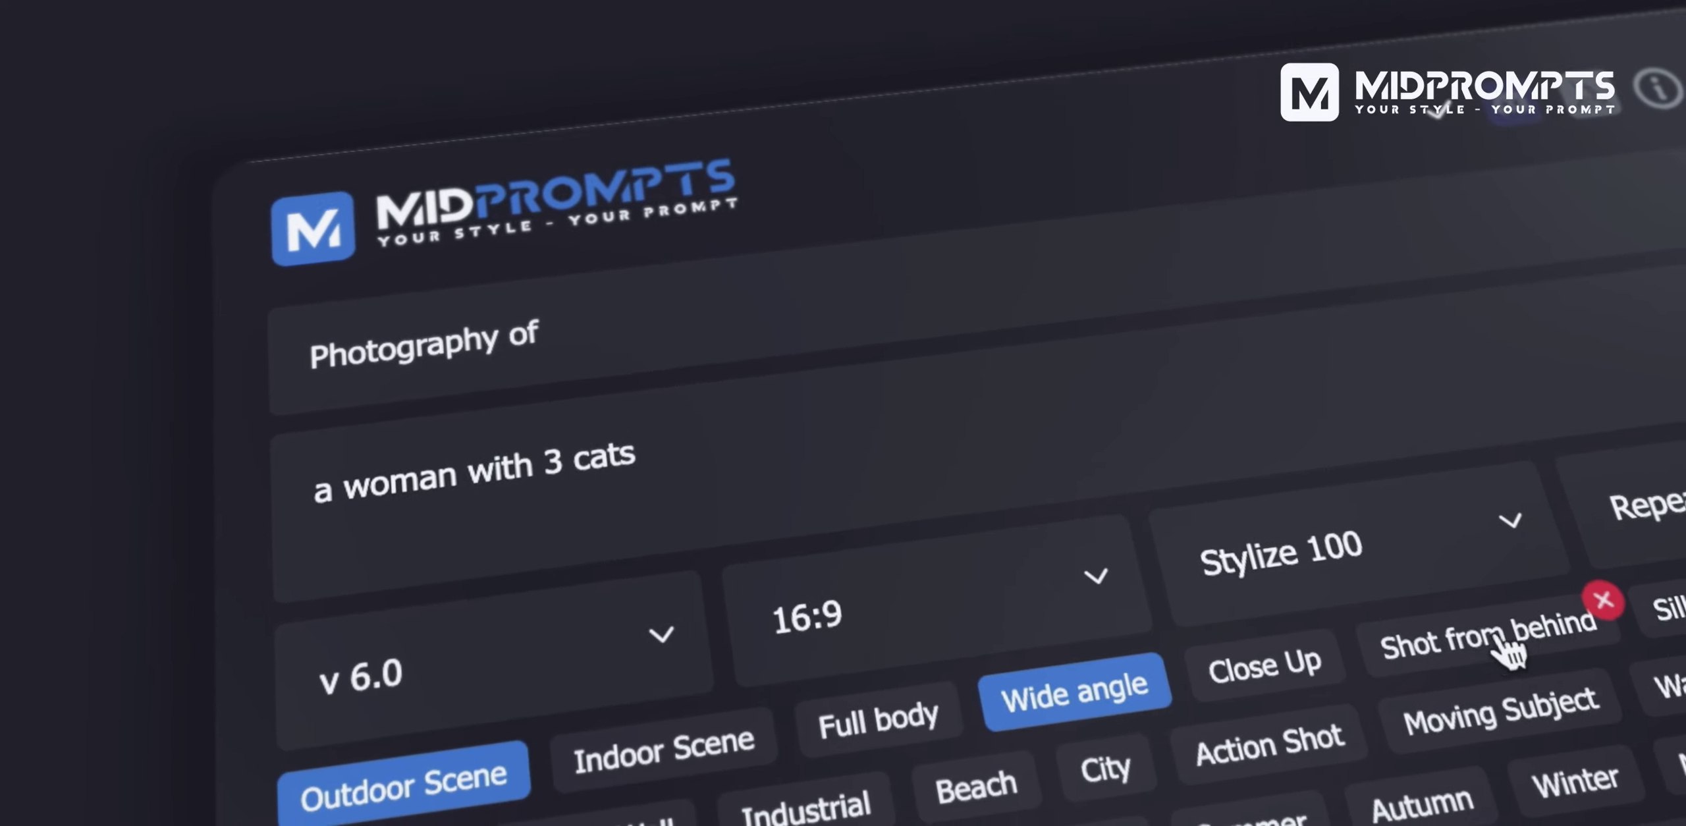
{"action": "left_click", "coordinate": [1508, 652]}
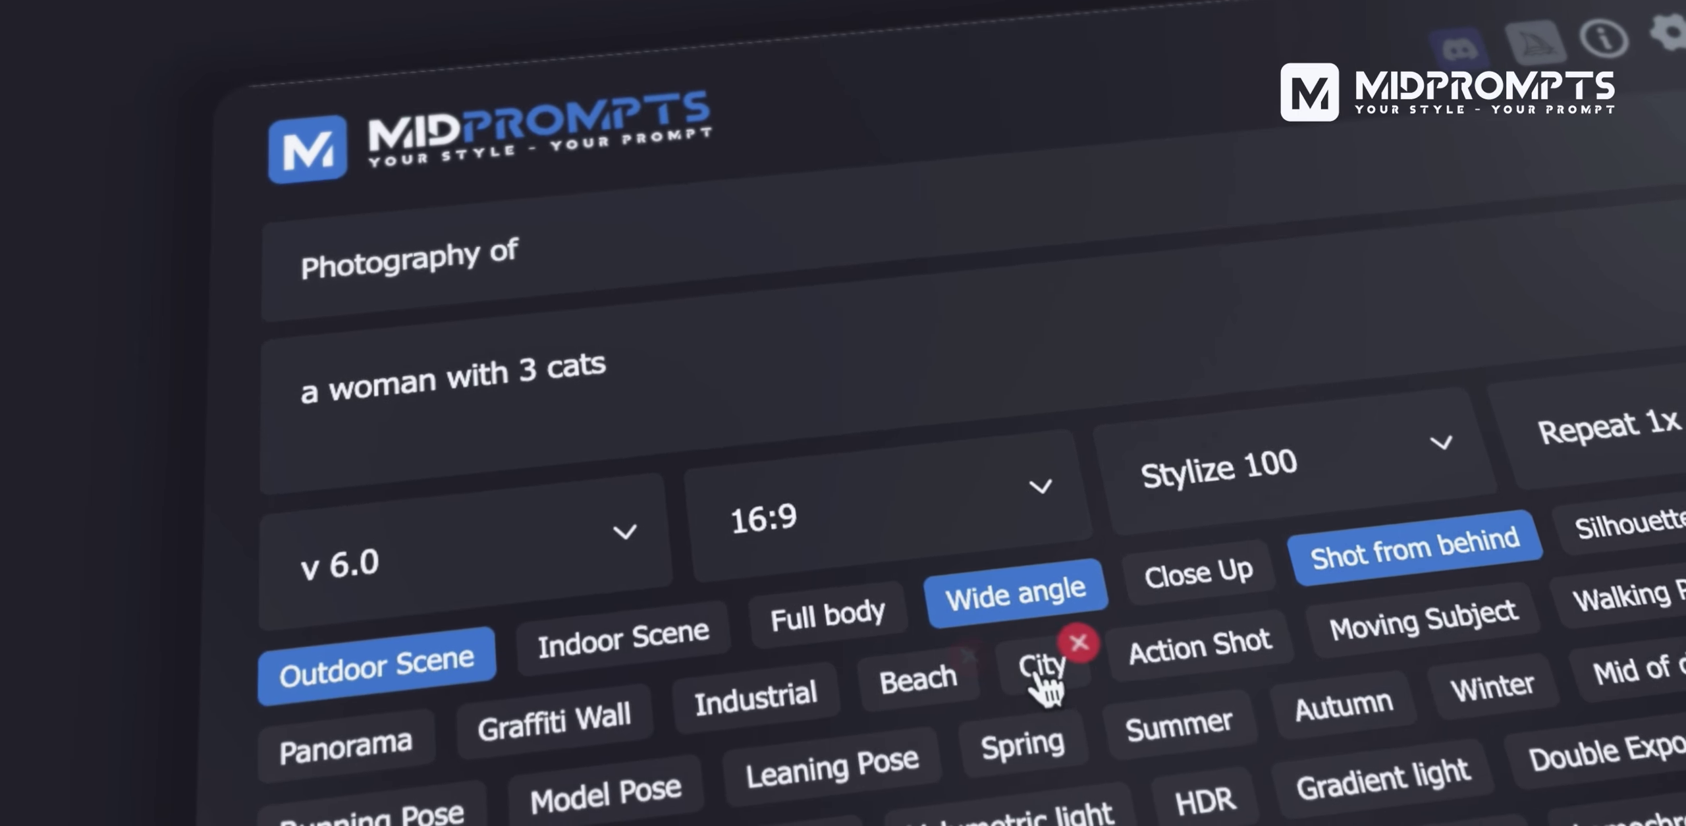
Add the City, Walking Pose, Summer and Sunset tags to the photography prompt
{"action": "left_click", "coordinate": [1044, 666]}
{"action": "left_click", "coordinate": [1623, 596]}
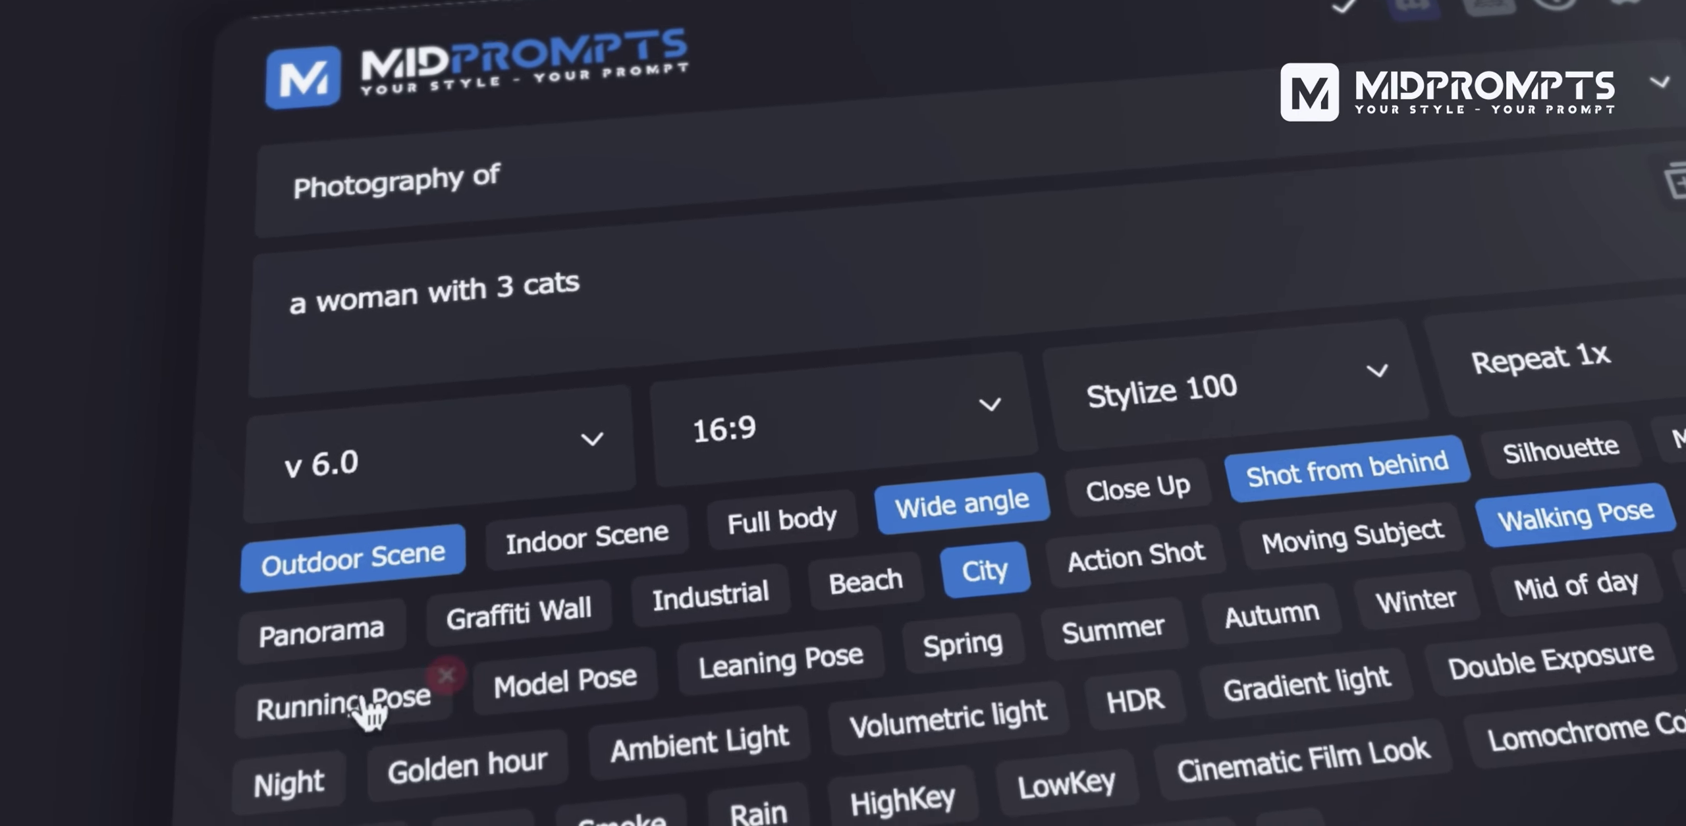
{"action": "left_click", "coordinate": [1112, 630]}
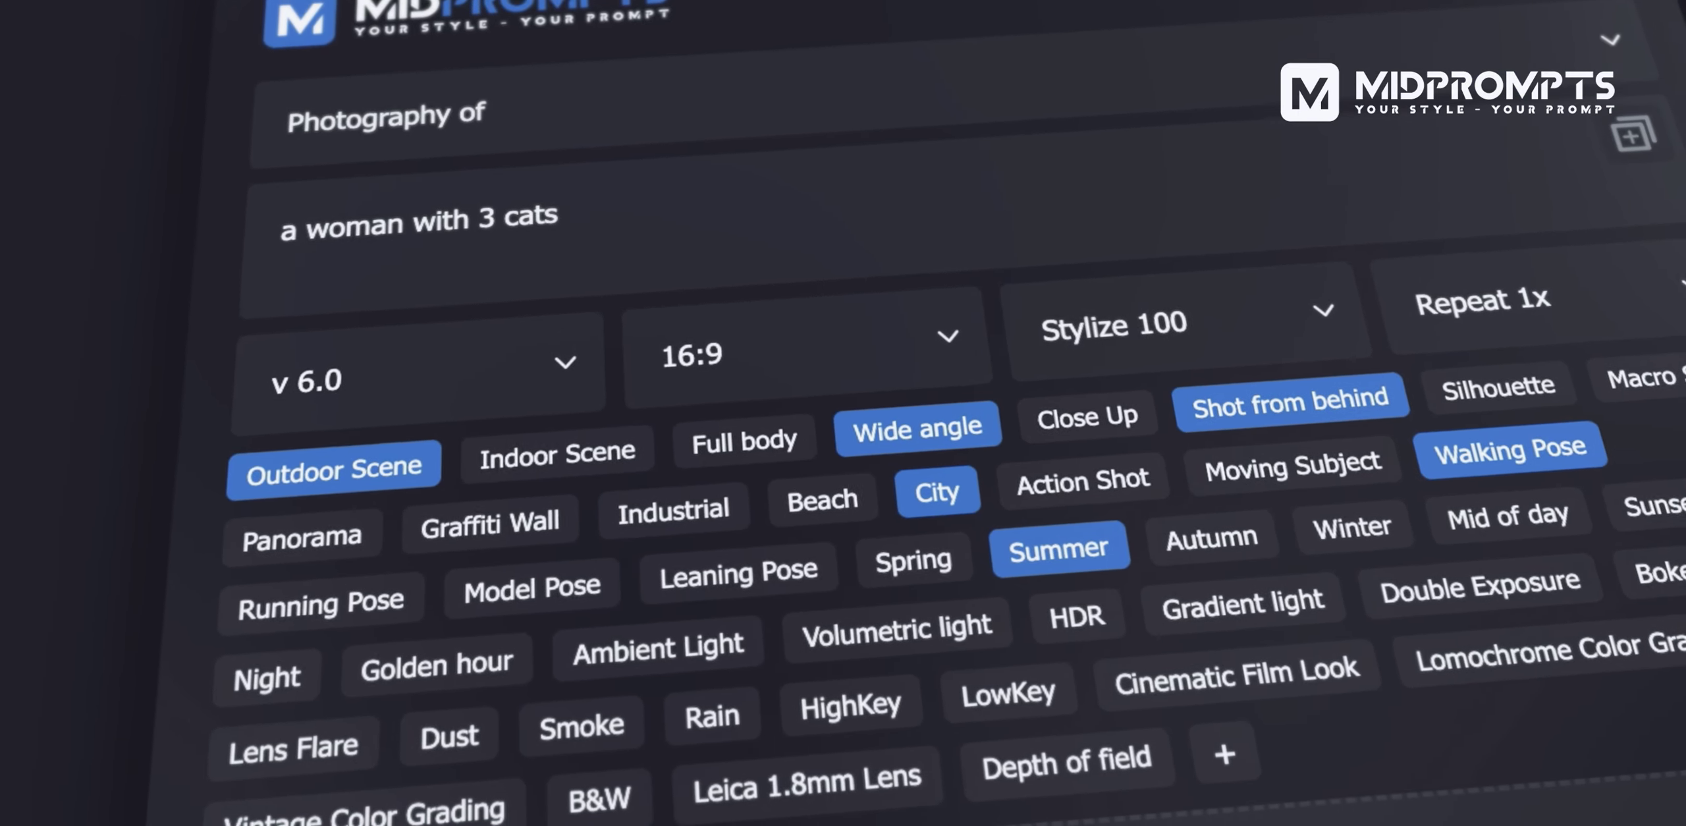
{"action": "left_click", "coordinate": [1646, 504]}
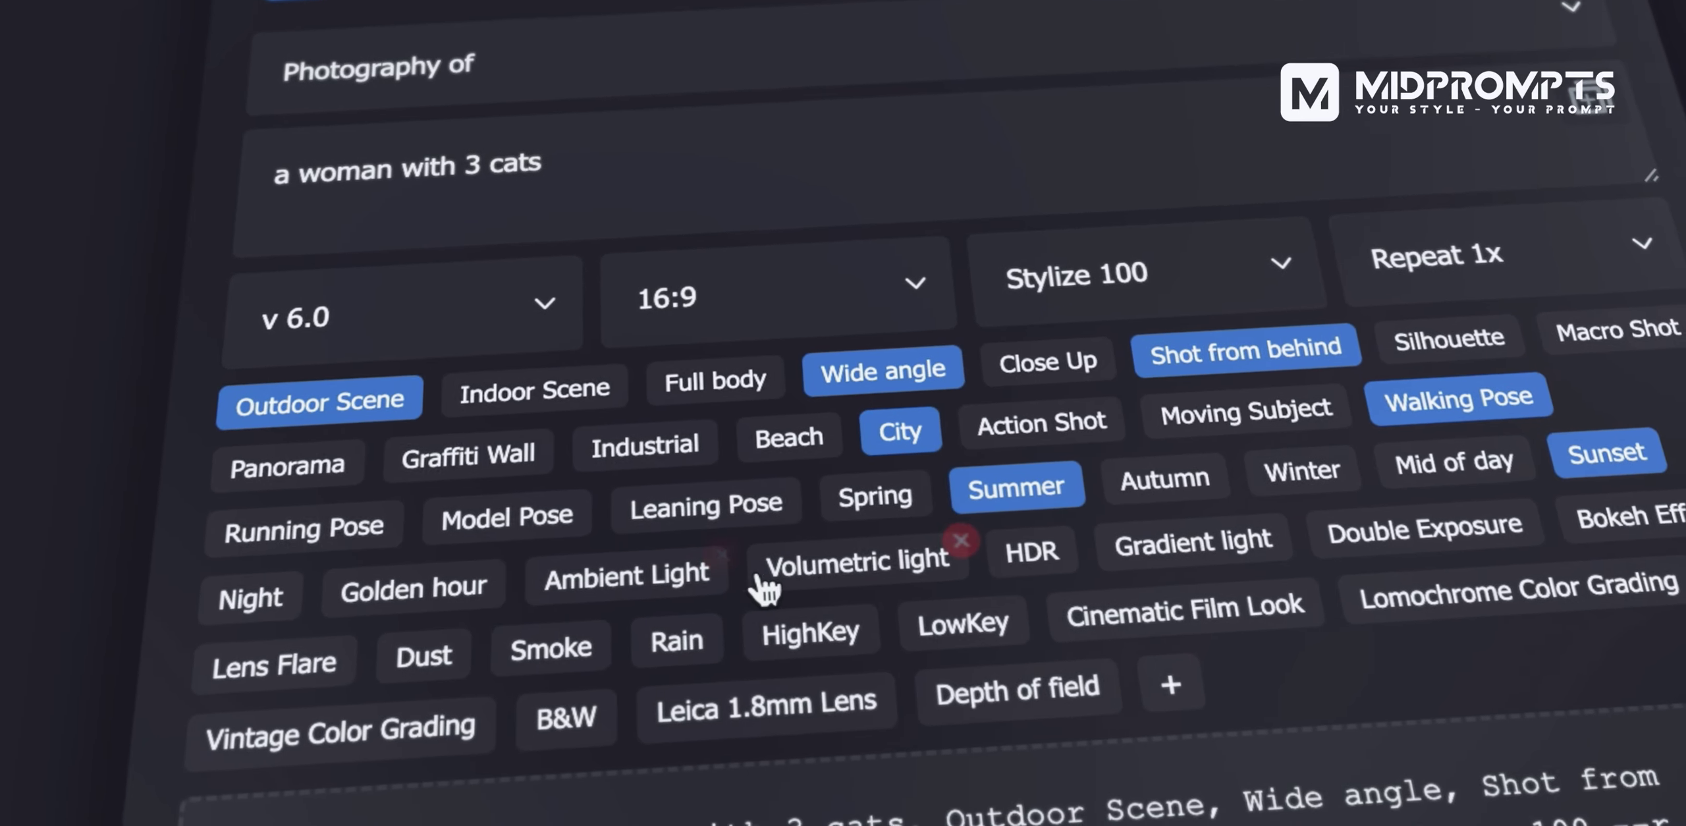
Add the Volumetric light, HDR, Bokeh Effect, Lens Flare and Rain tags to the prompt
{"action": "left_click", "coordinate": [784, 568]}
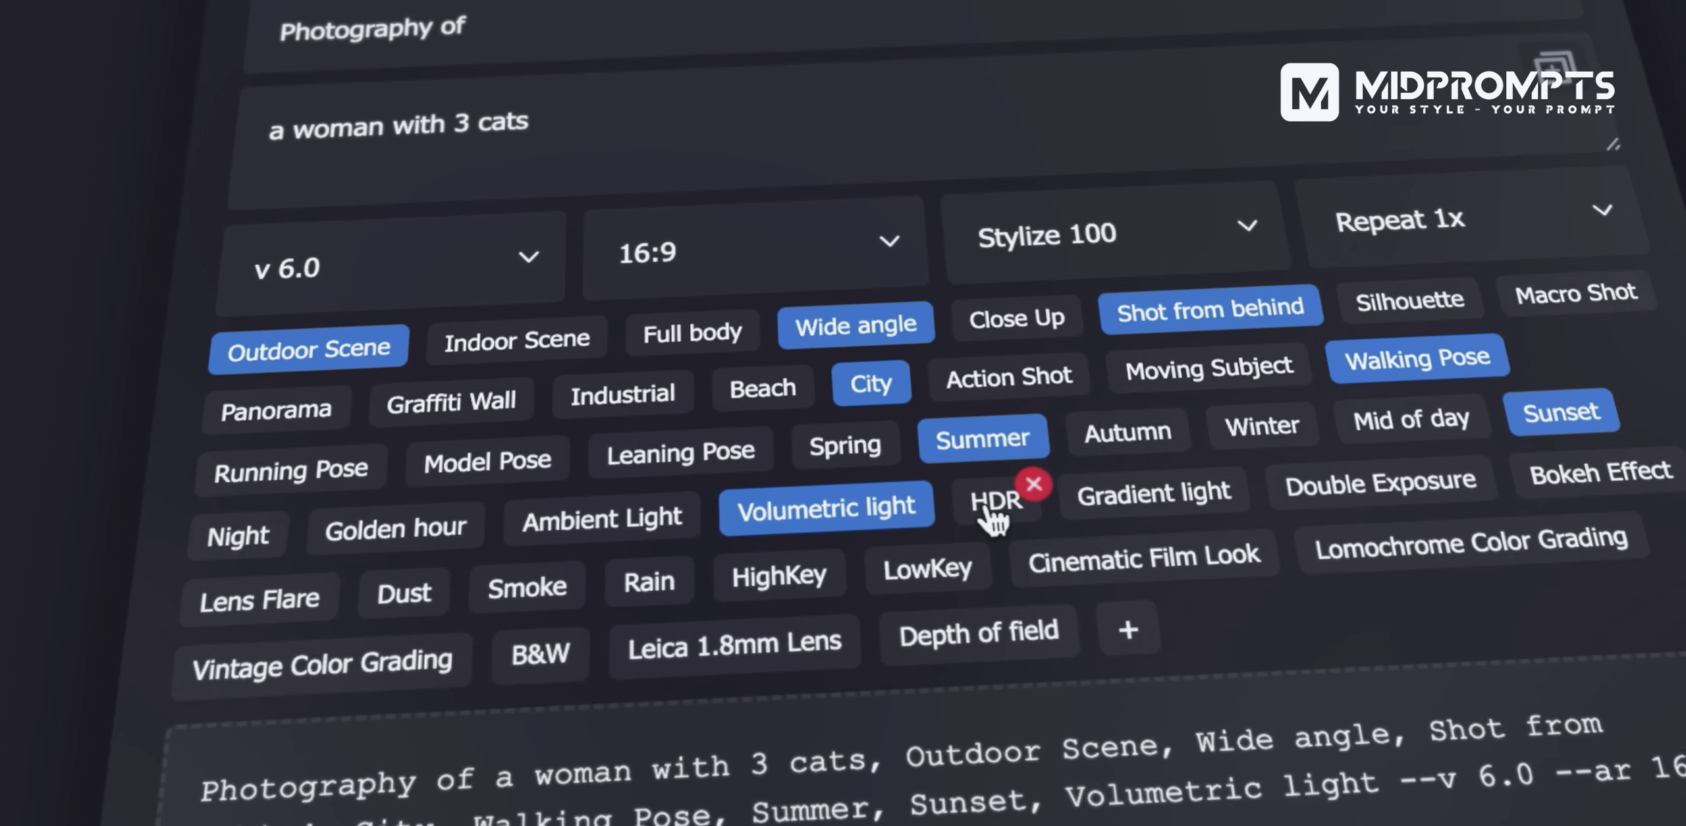
{"action": "left_click", "coordinate": [994, 517]}
{"action": "left_click", "coordinate": [1626, 476]}
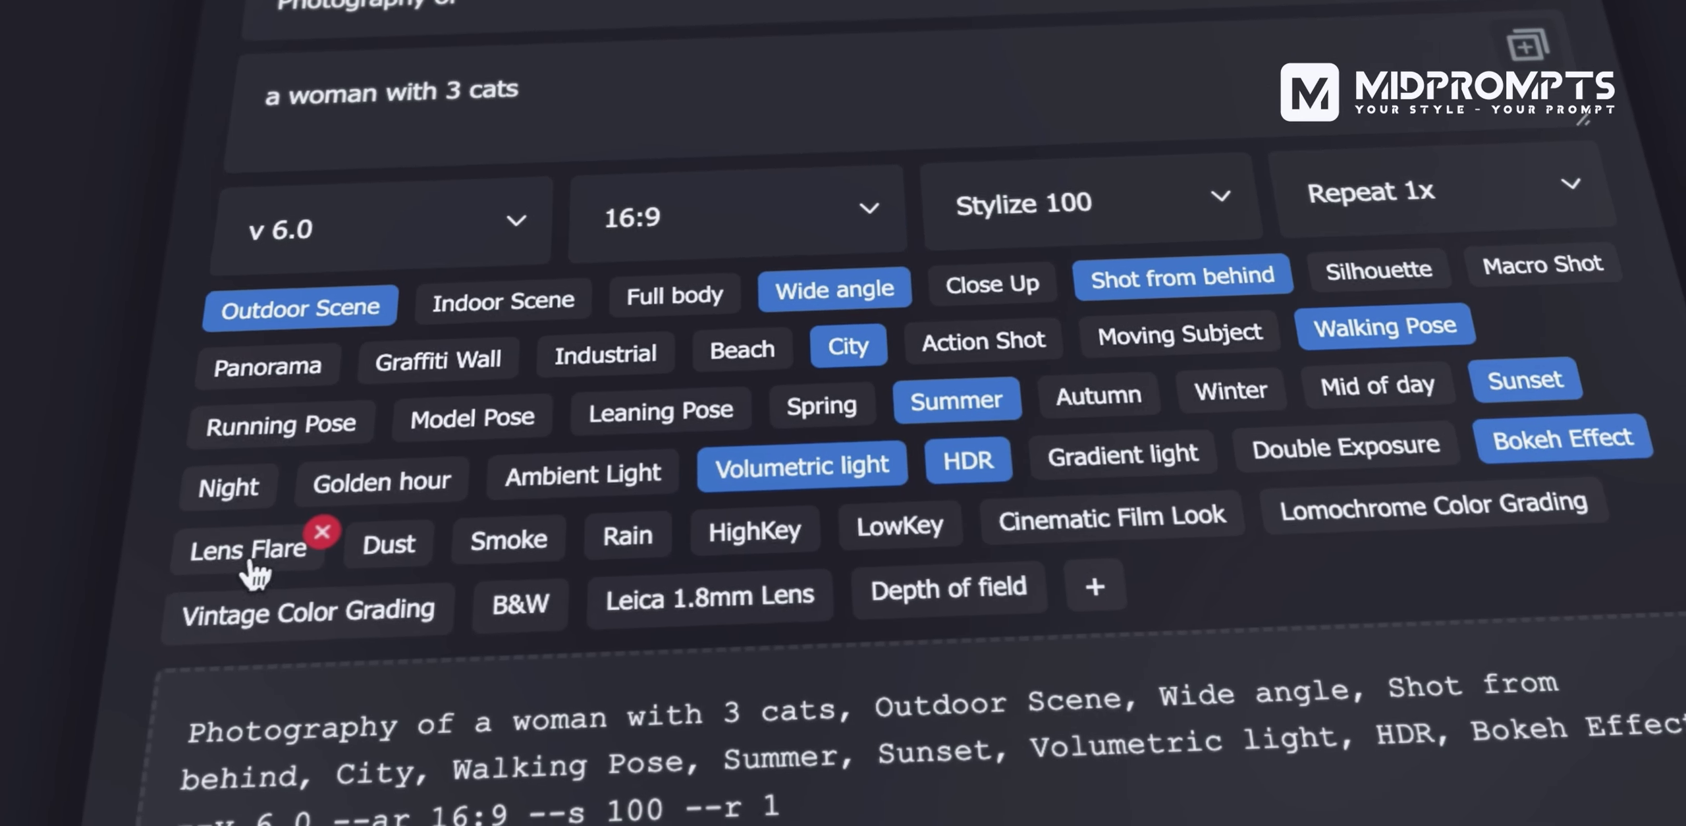
{"action": "left_click", "coordinate": [250, 552]}
{"action": "left_click", "coordinate": [626, 536]}
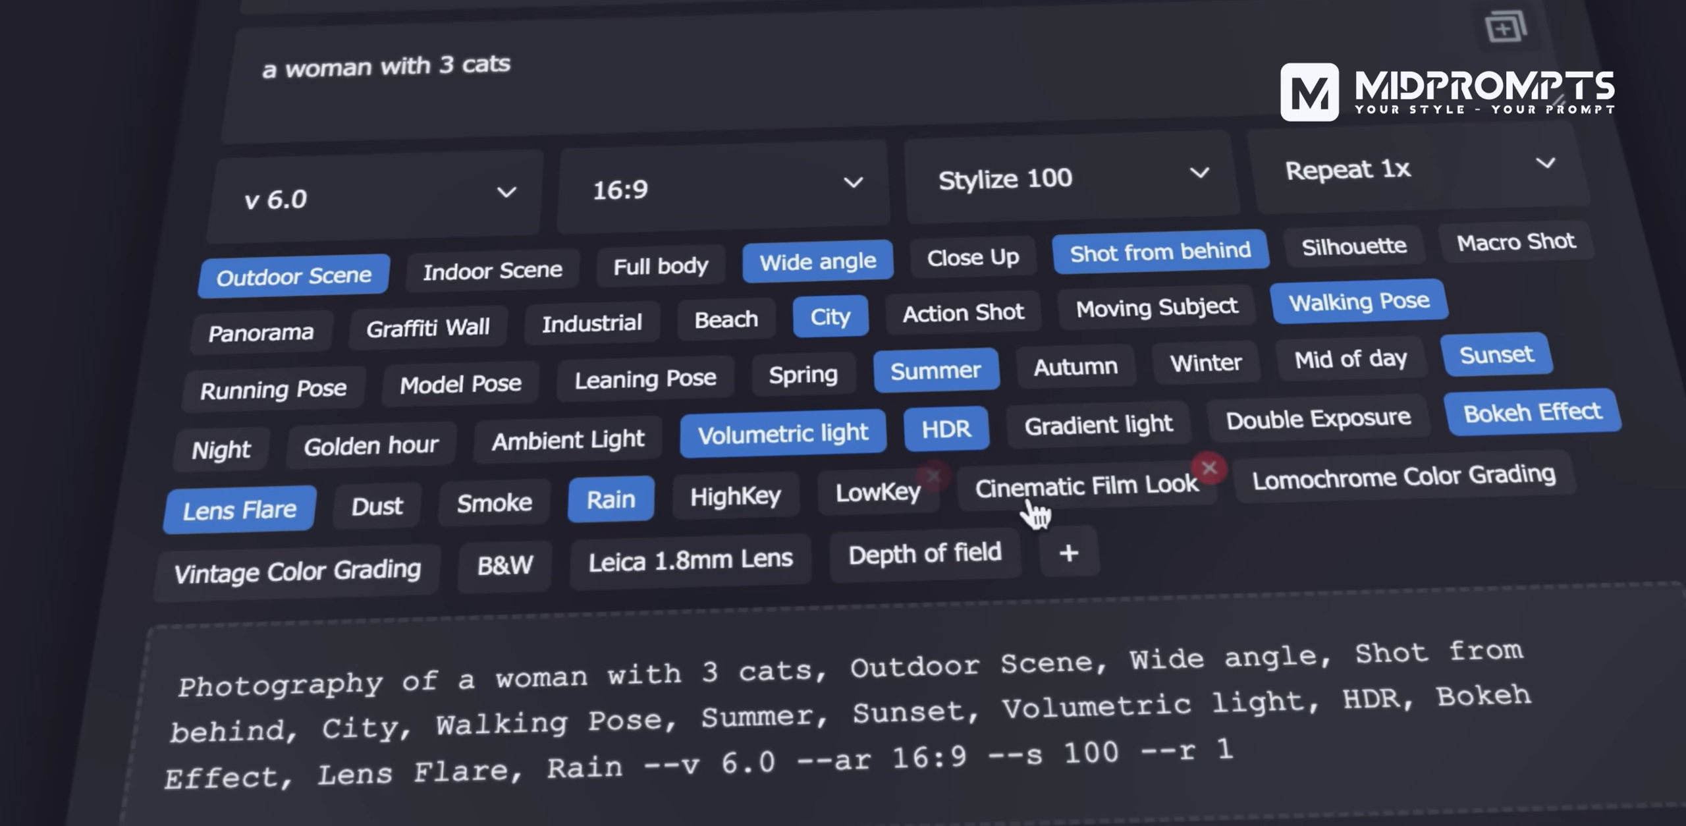
Add the Cinematic Film Look, Lomochrome Color Grading, Vintage Color Grading, Leica 1.8mm Lens and Depth of field tags, and select the generated prompt text
{"action": "left_click", "coordinate": [1037, 510]}
{"action": "left_click", "coordinate": [1402, 478]}
{"action": "left_click", "coordinate": [290, 568]}
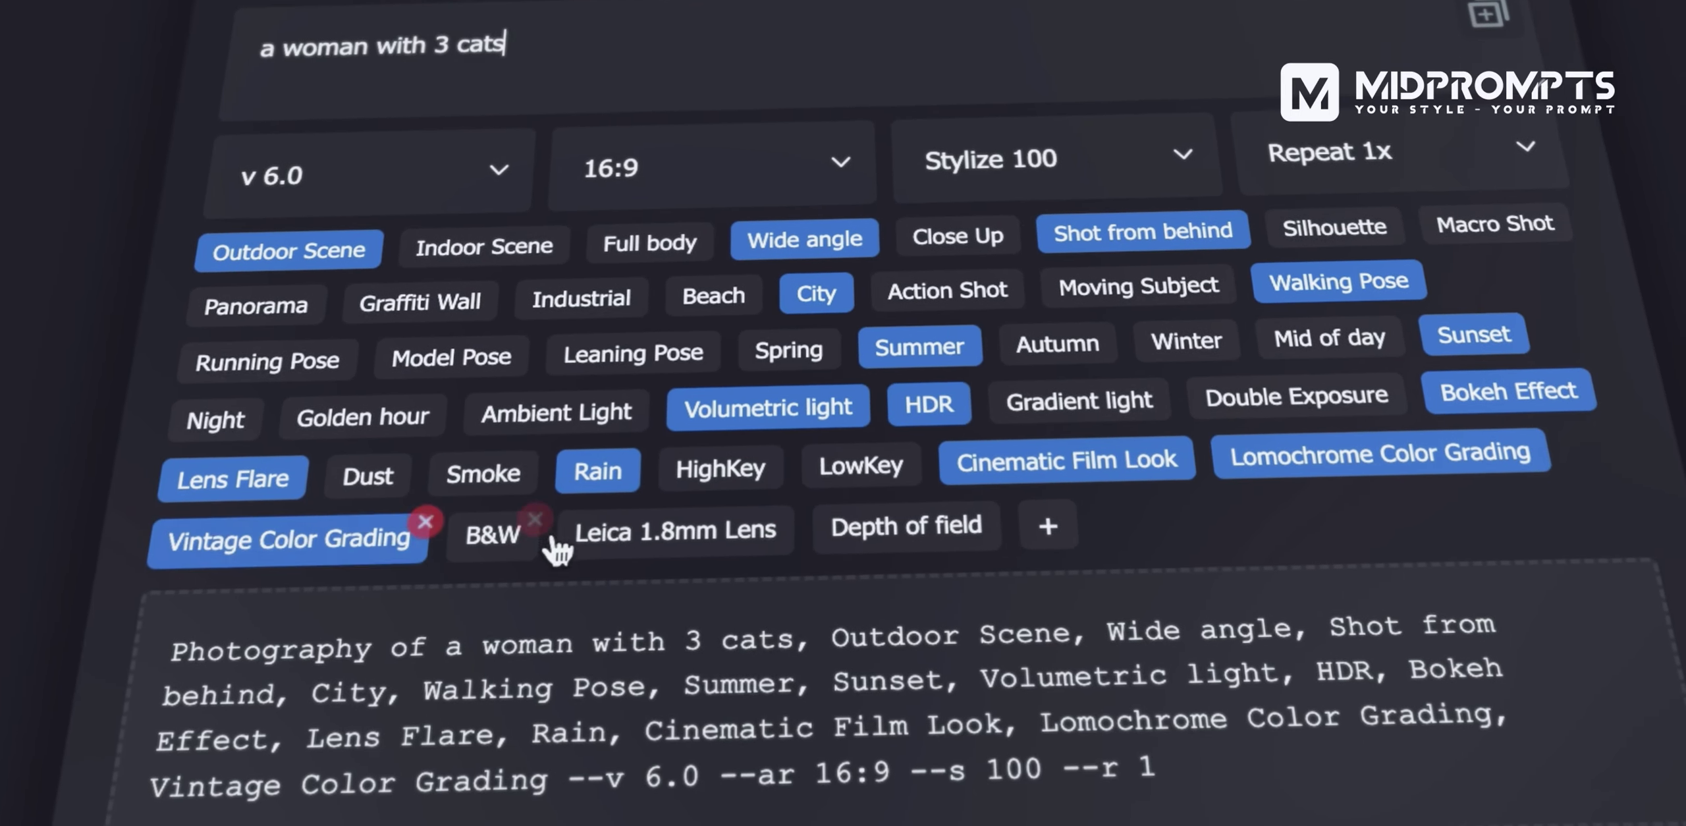
{"action": "left_click", "coordinate": [751, 537]}
{"action": "left_click", "coordinate": [942, 520]}
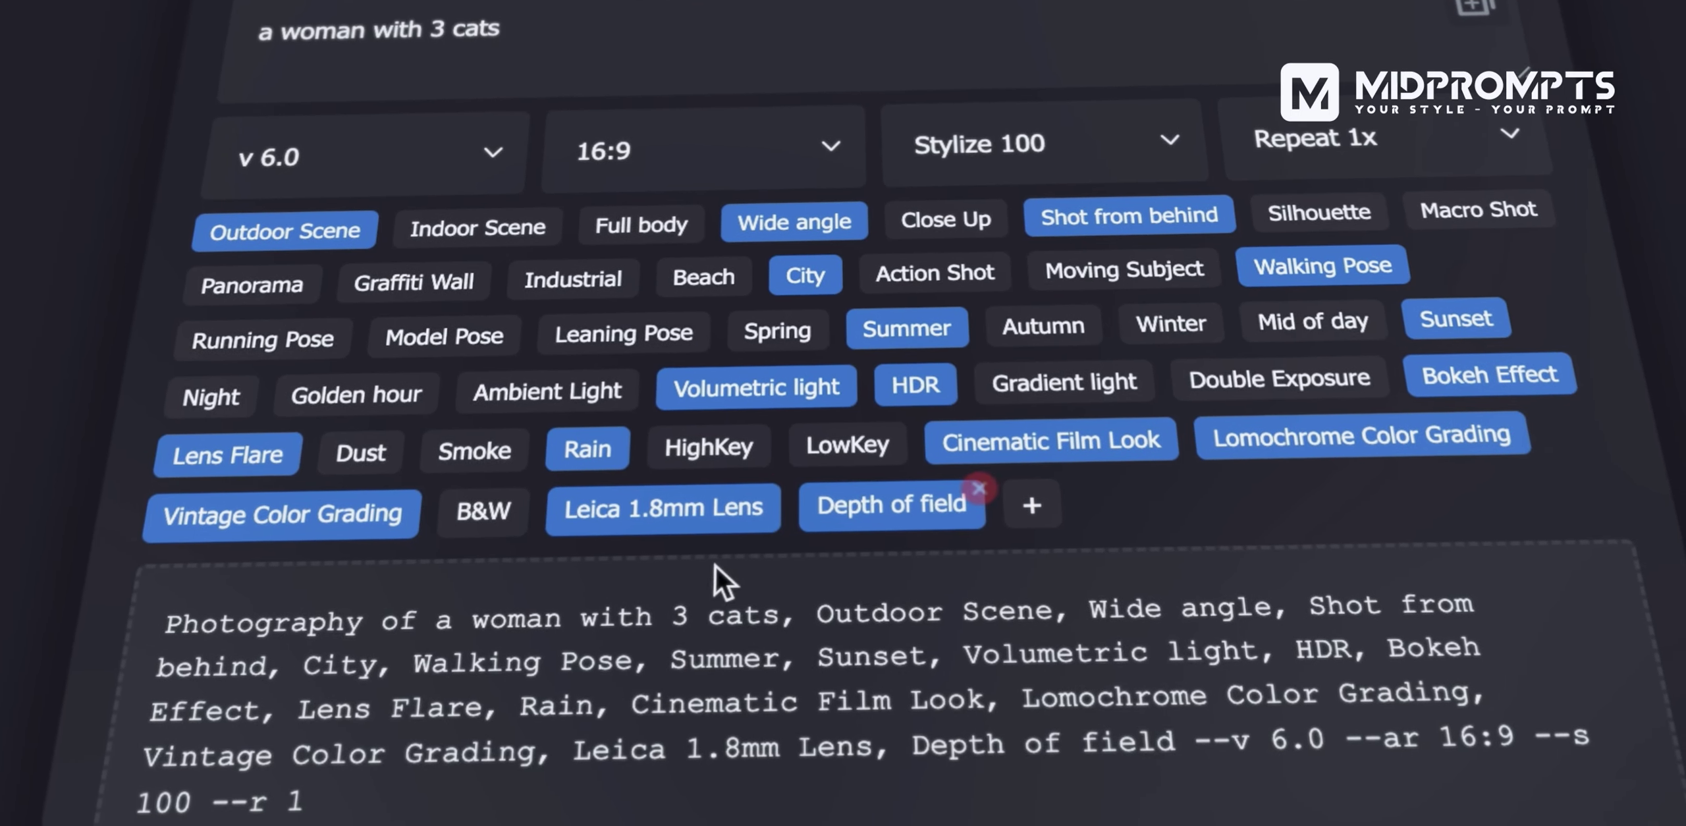
{"action": "left_click_drag", "start_coordinate": [444, 797], "coordinate": [138, 622]}
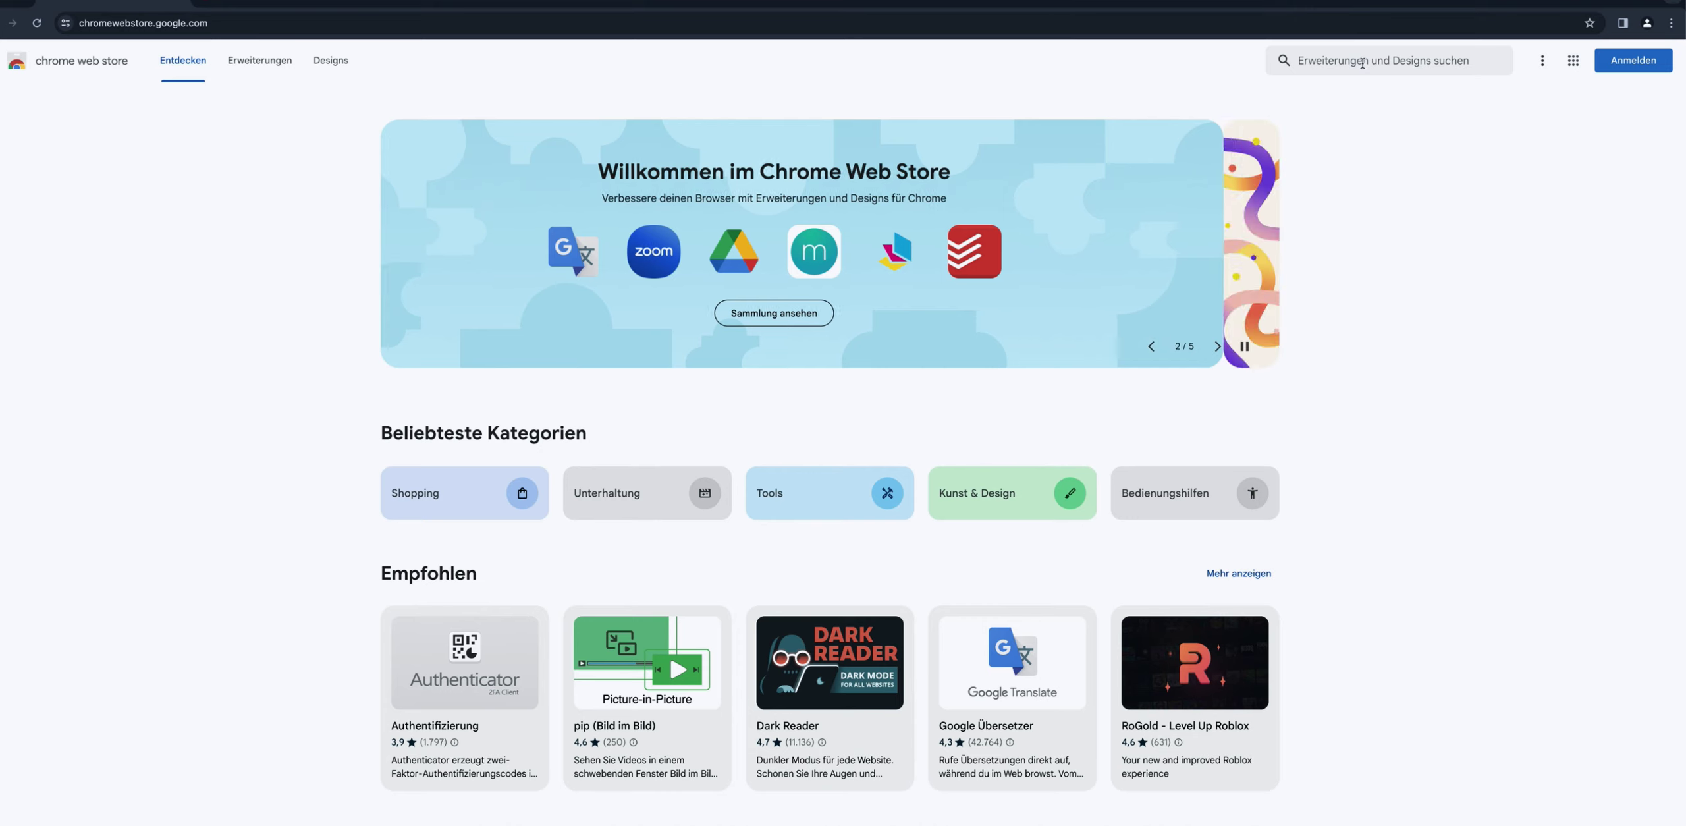
Search the Chrome Web Store for "Midpr" and open the listing of the MidPrompts Midjourney prompt generator
{"action": "left_click", "coordinate": [1362, 61]}
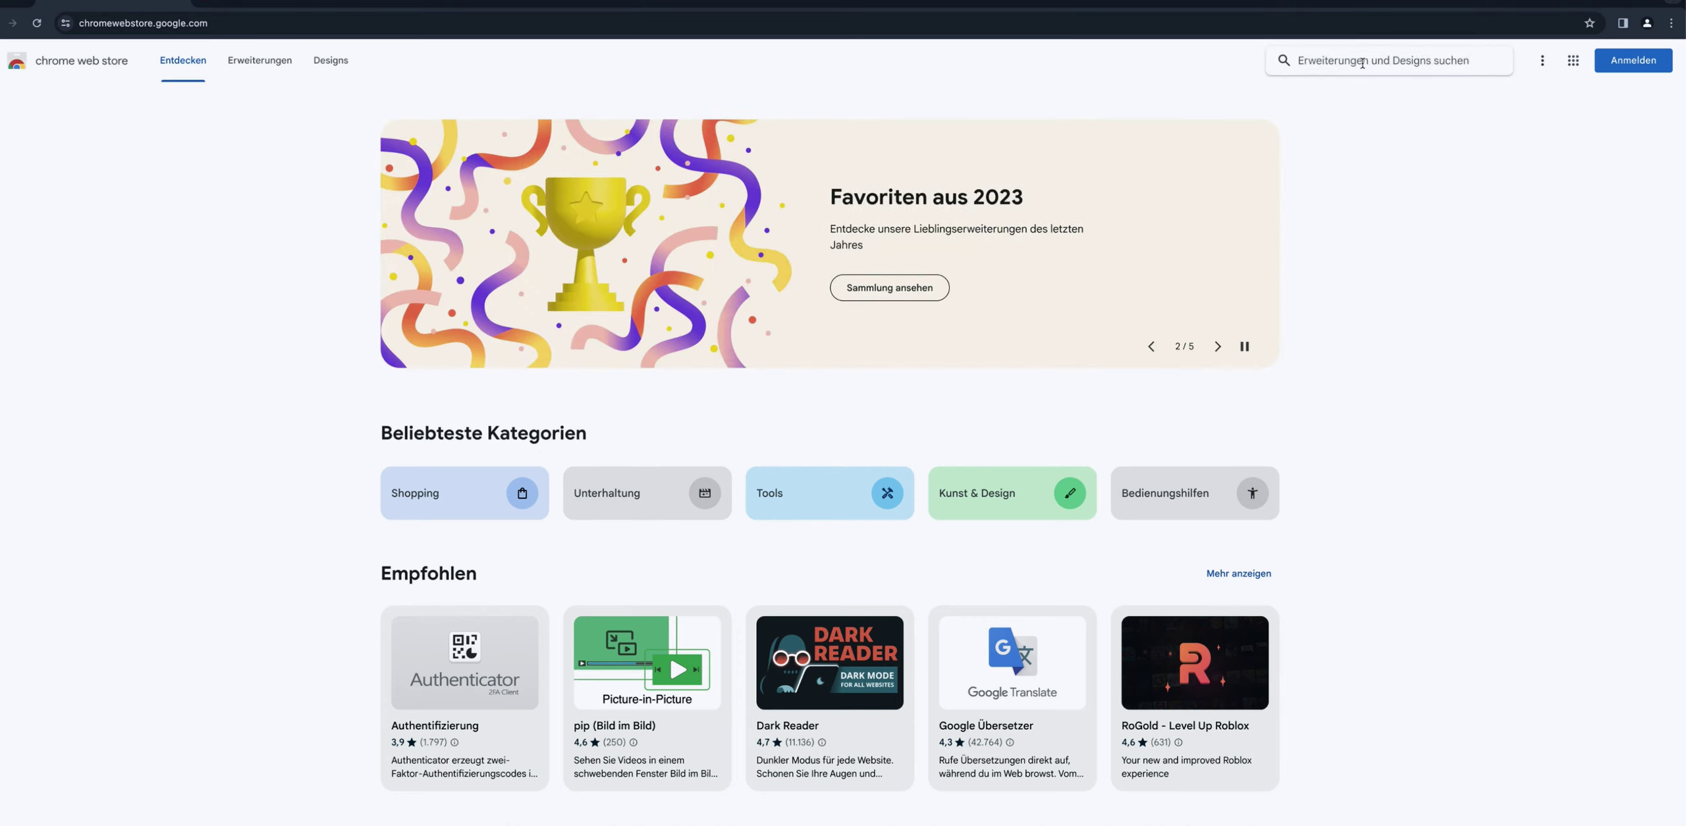
{"action": "type", "text": "Midpr"}
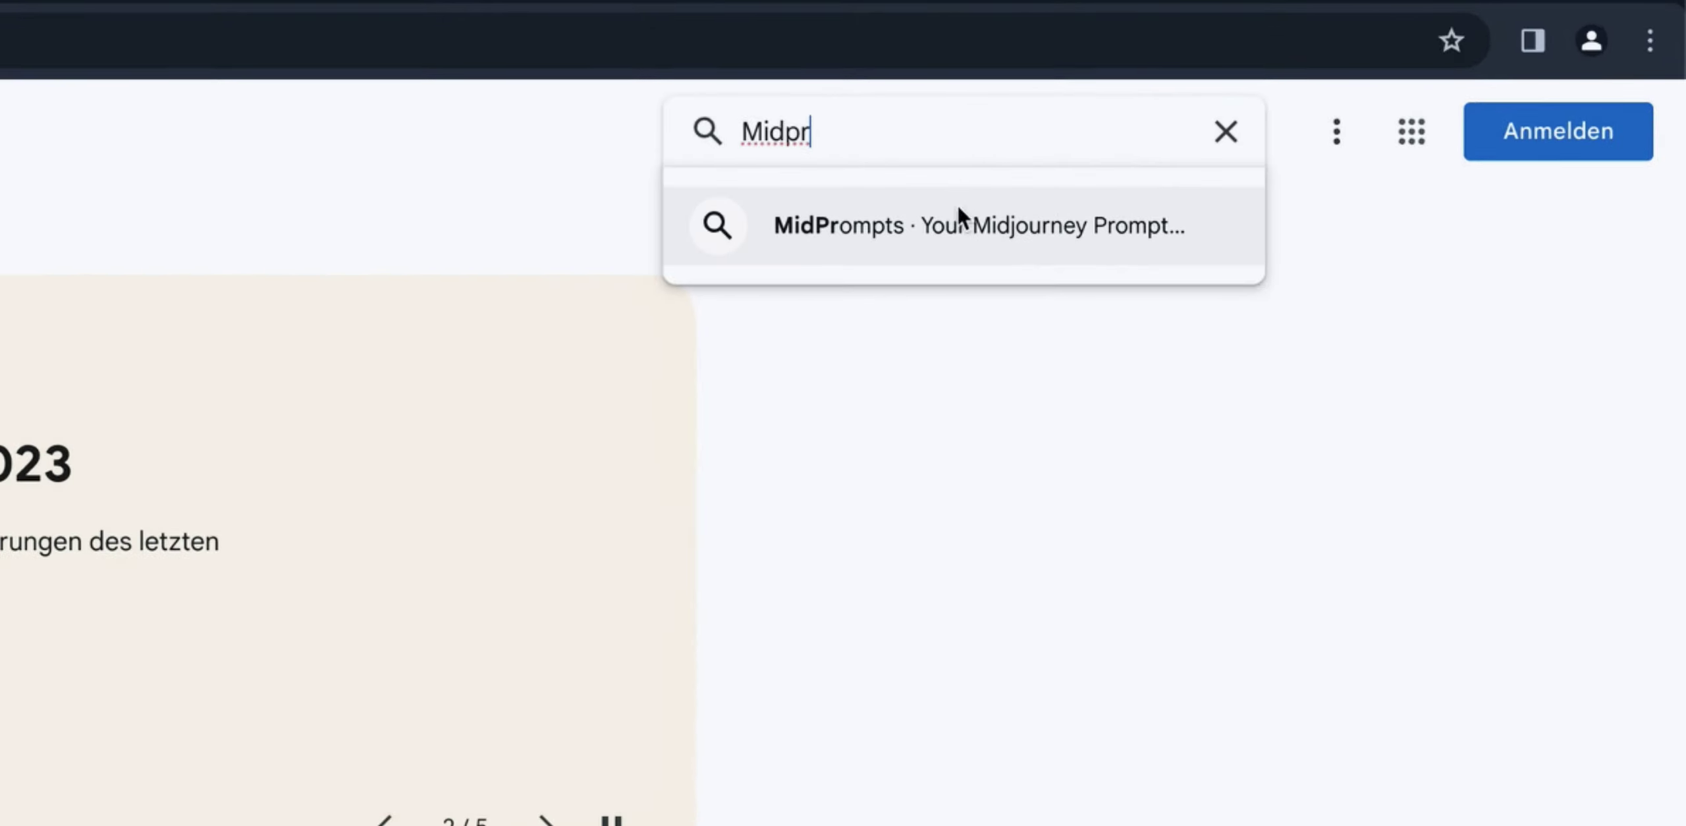
{"action": "left_click", "coordinate": [962, 221]}
{"action": "left_click", "coordinate": [373, 410]}
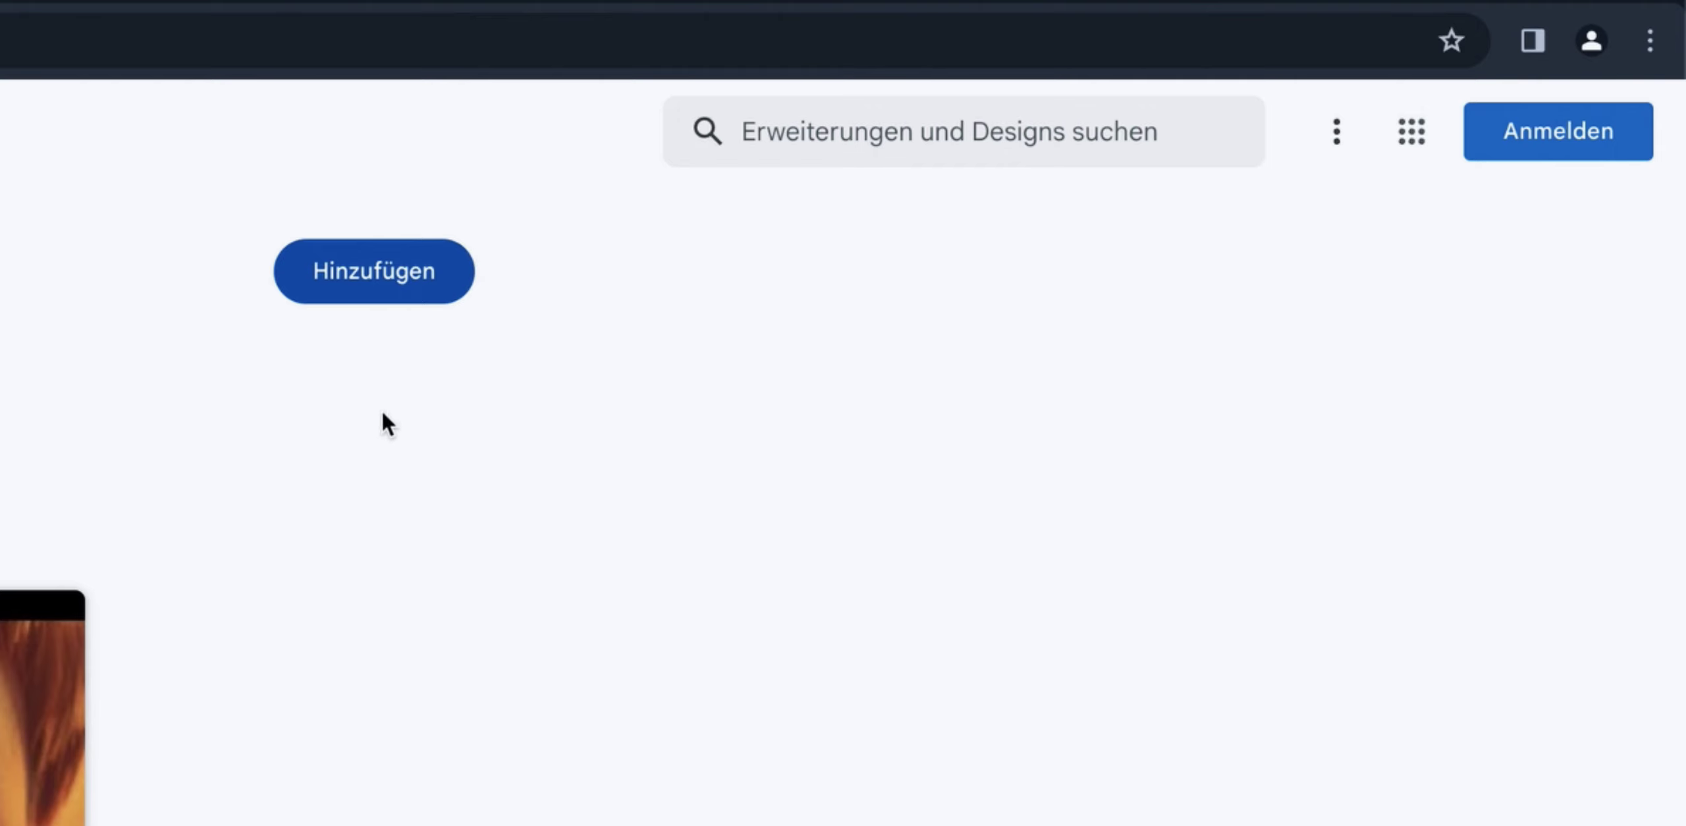
Add the MidPrompts extension to Chrome and pin it for quick access
{"action": "left_click", "coordinate": [391, 284]}
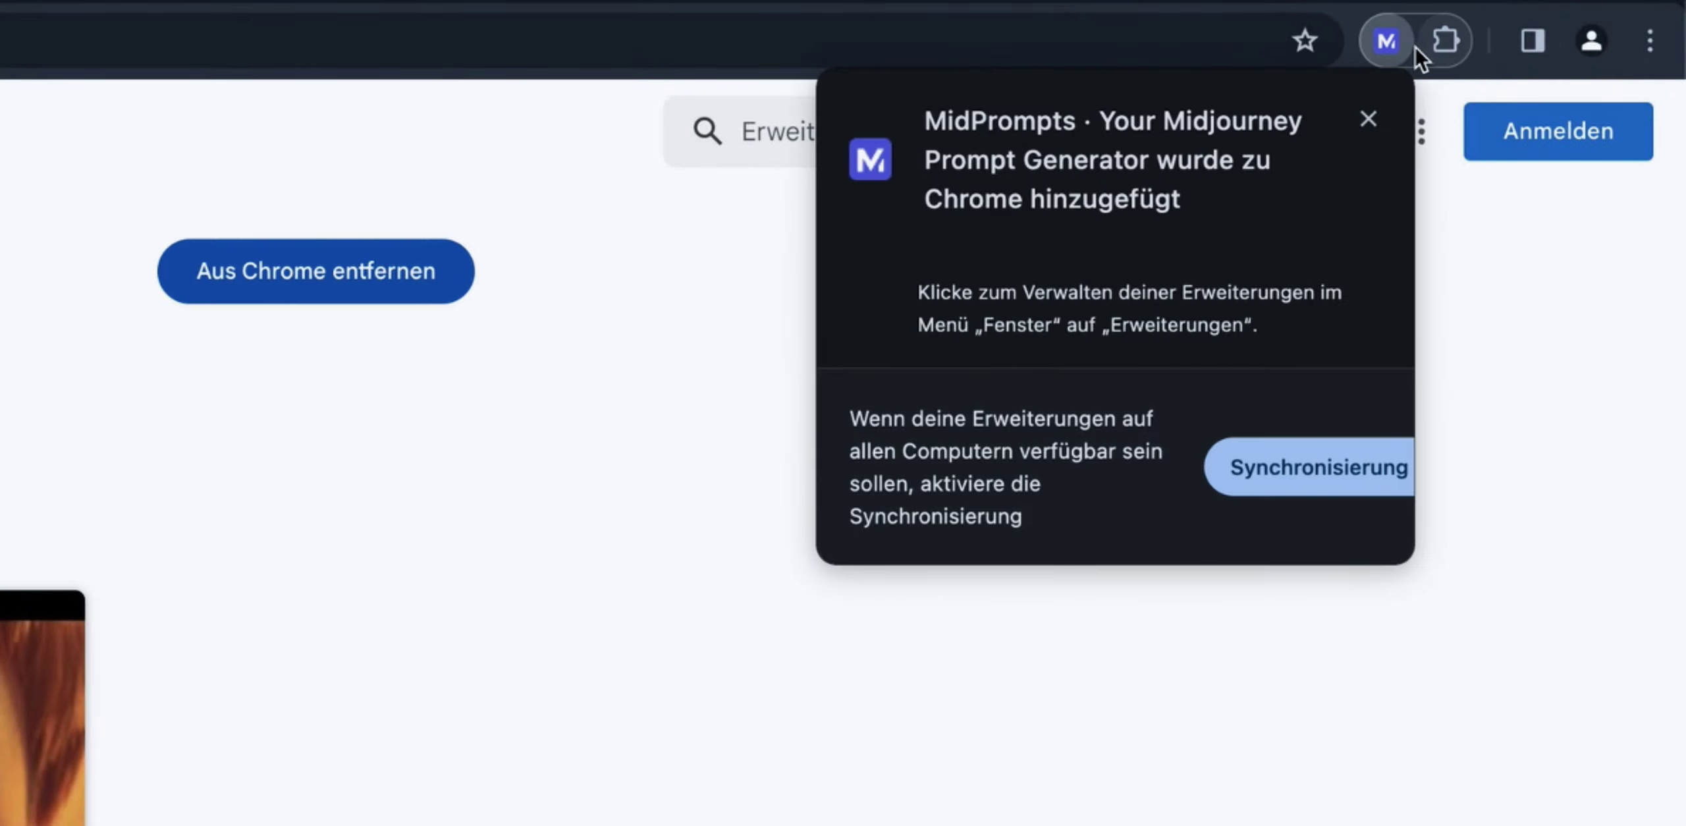
{"action": "left_click", "coordinate": [1448, 41]}
{"action": "left_click", "coordinate": [1332, 292]}
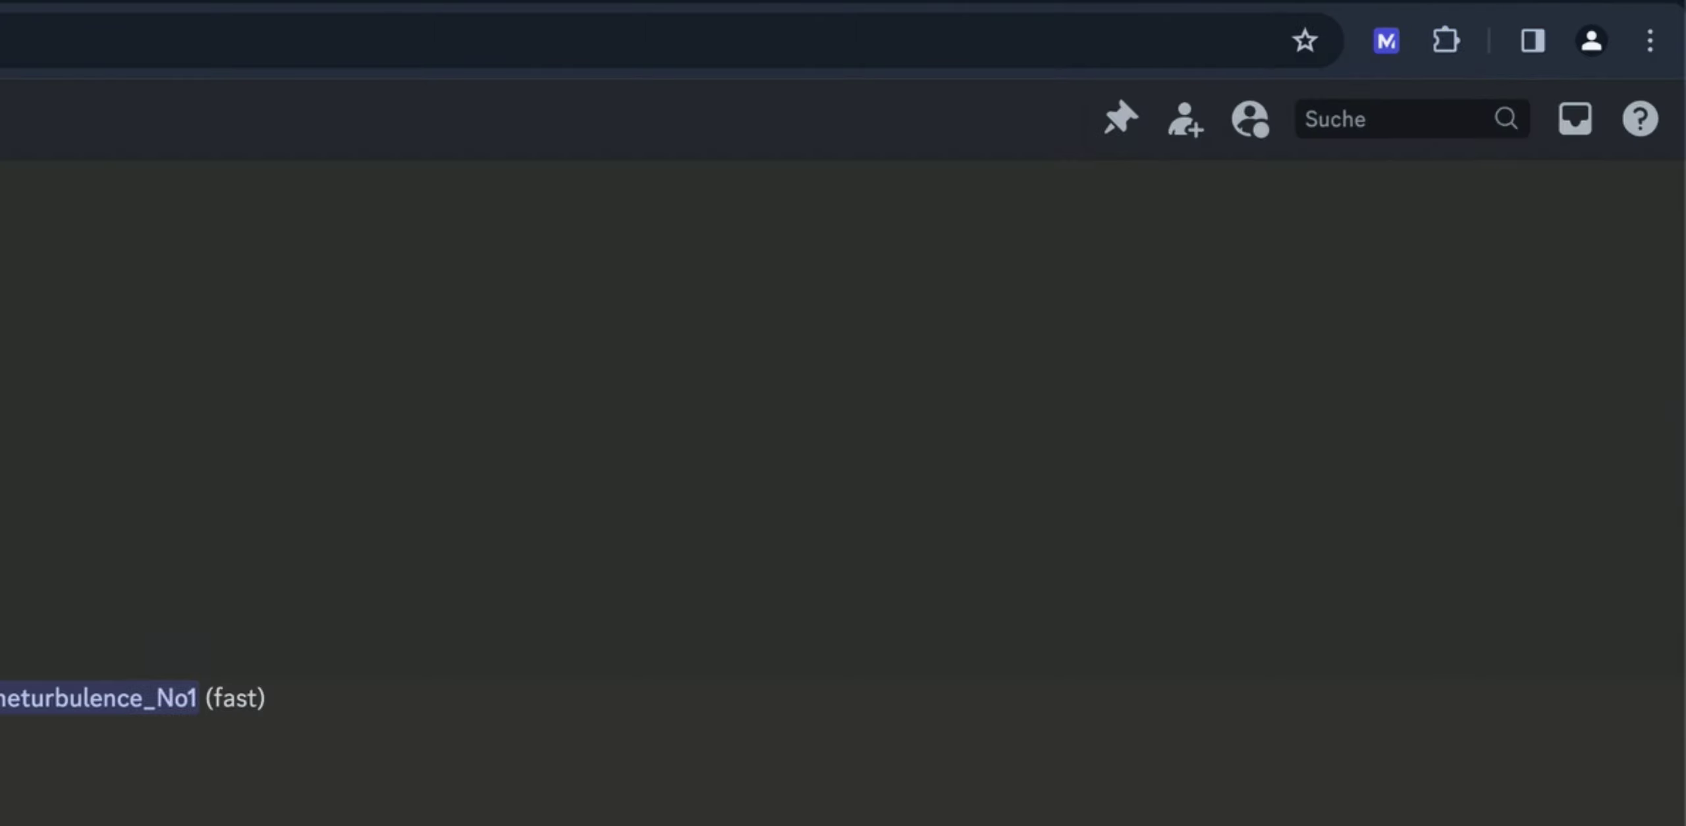
Open the MidPrompts extension over the Discord page and dismiss its welcome tour
{"action": "left_click", "coordinate": [1386, 42]}
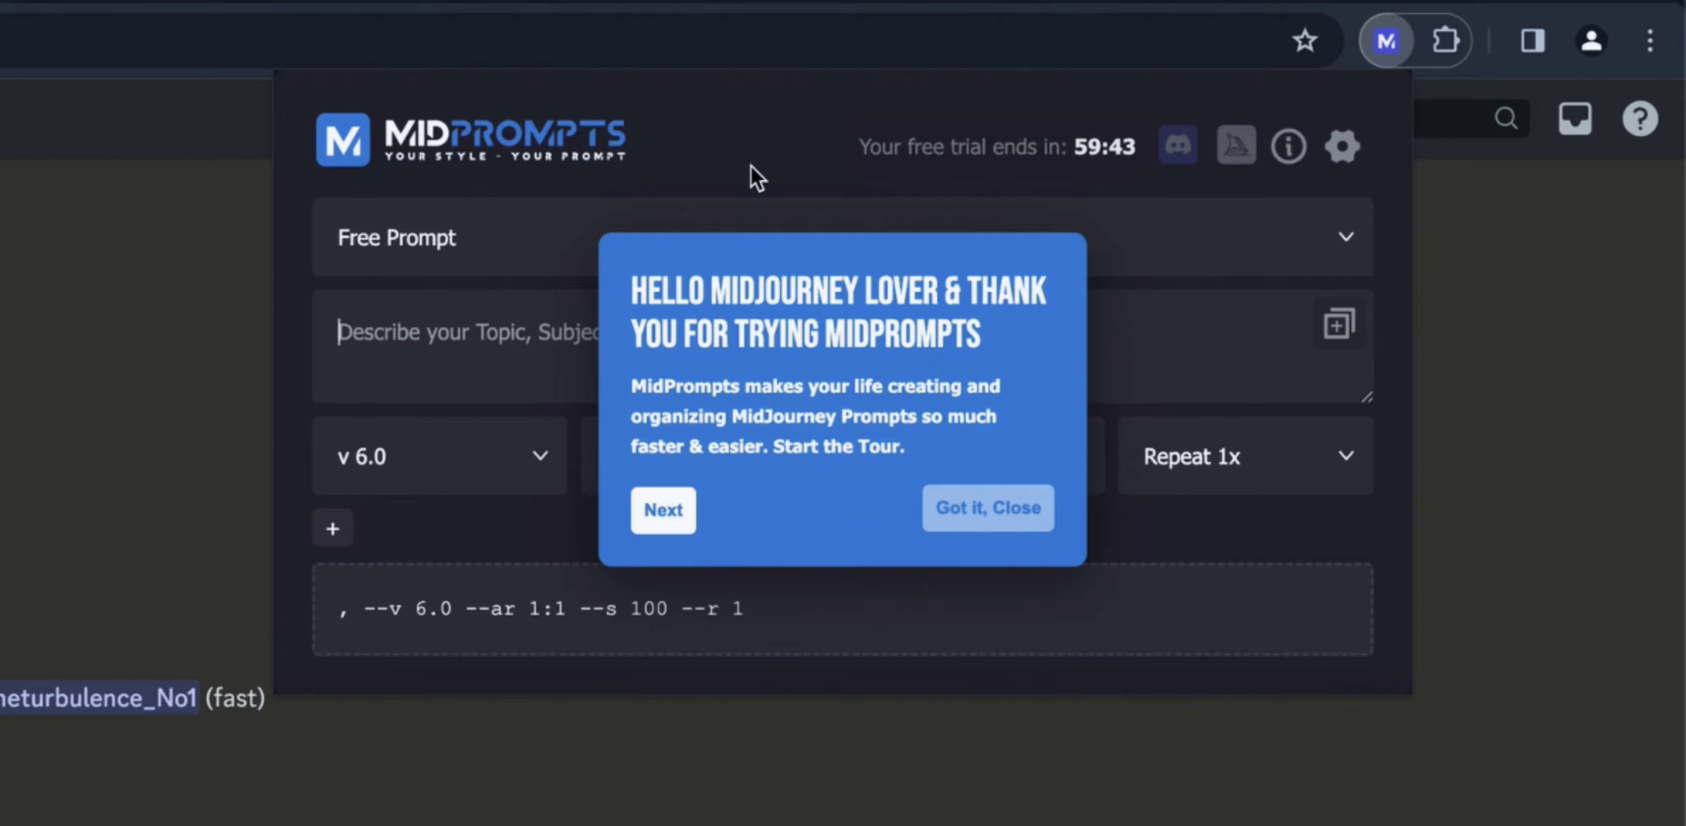
{"action": "left_click", "coordinate": [1009, 527]}
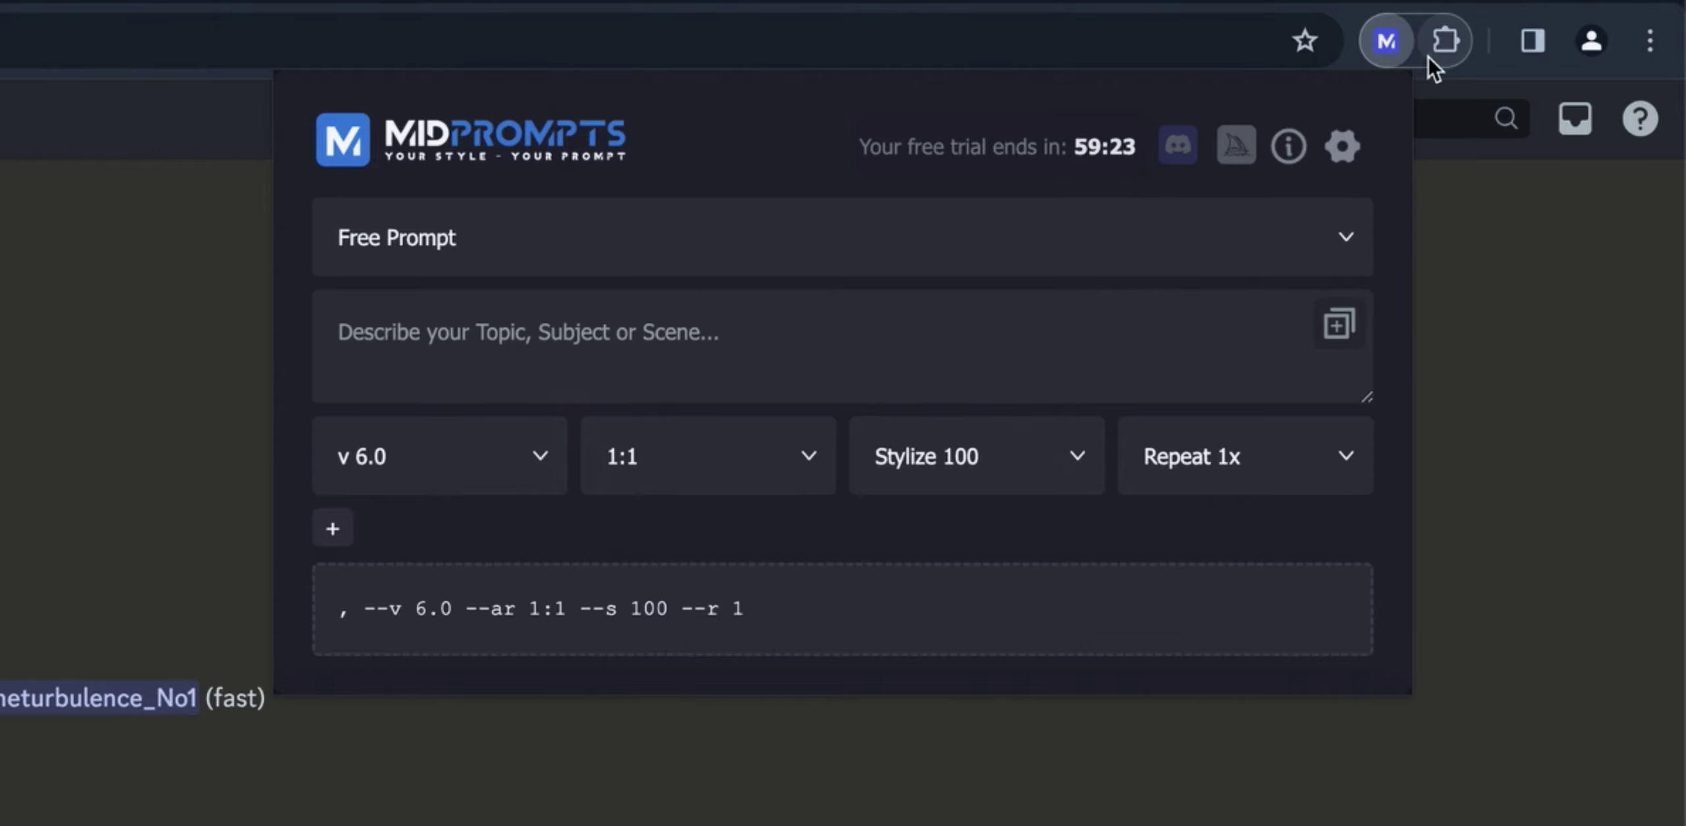
{"action": "left_click", "coordinate": [1386, 45]}
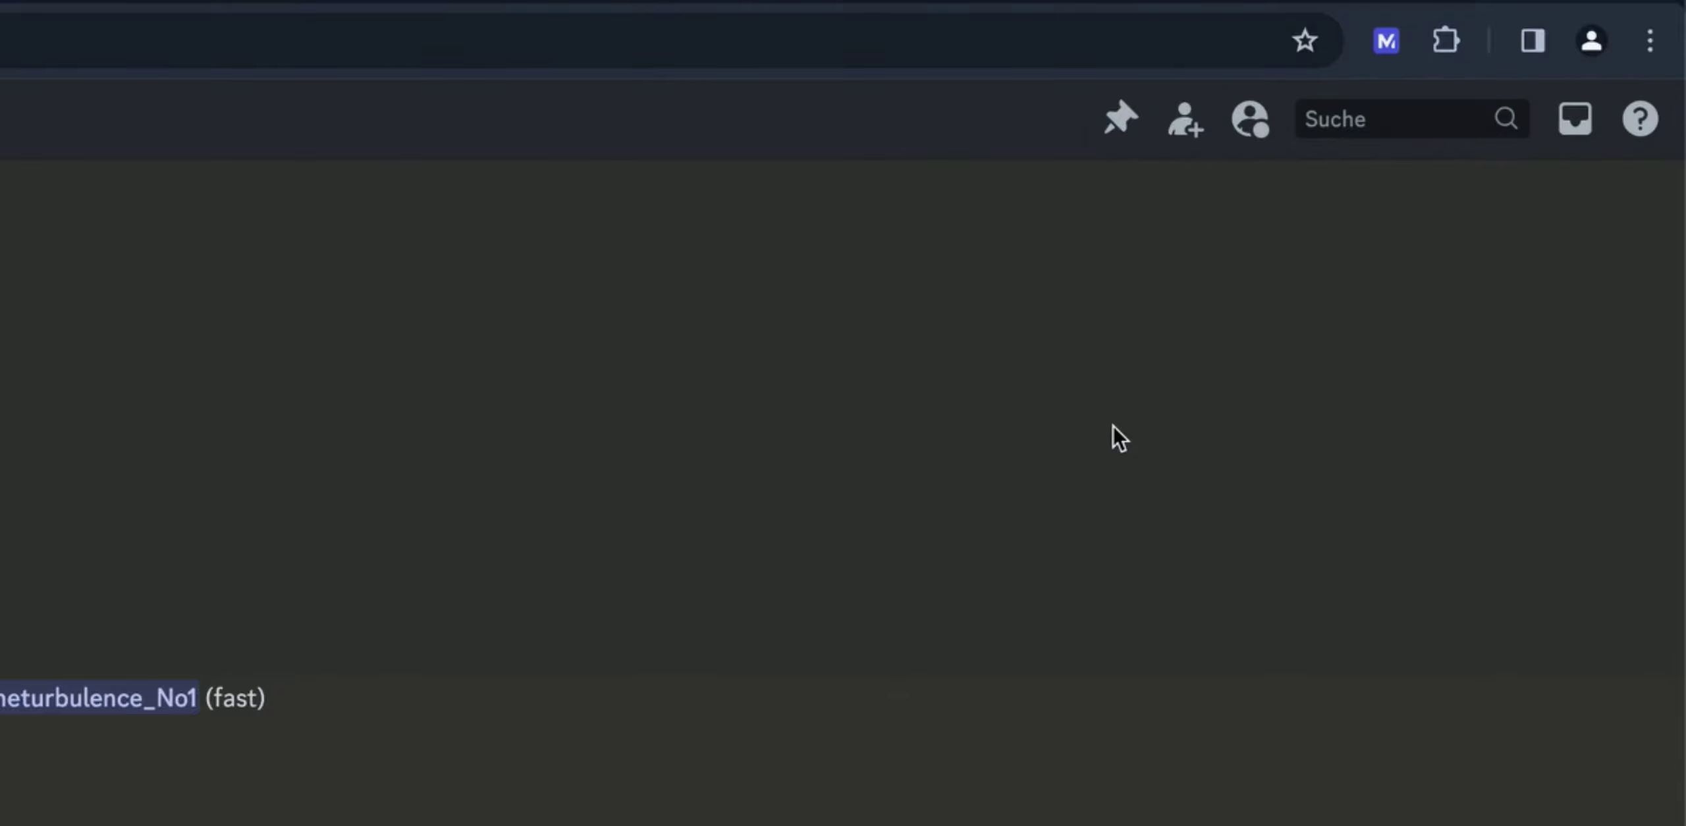
{"action": "left_click", "coordinate": [1388, 46]}
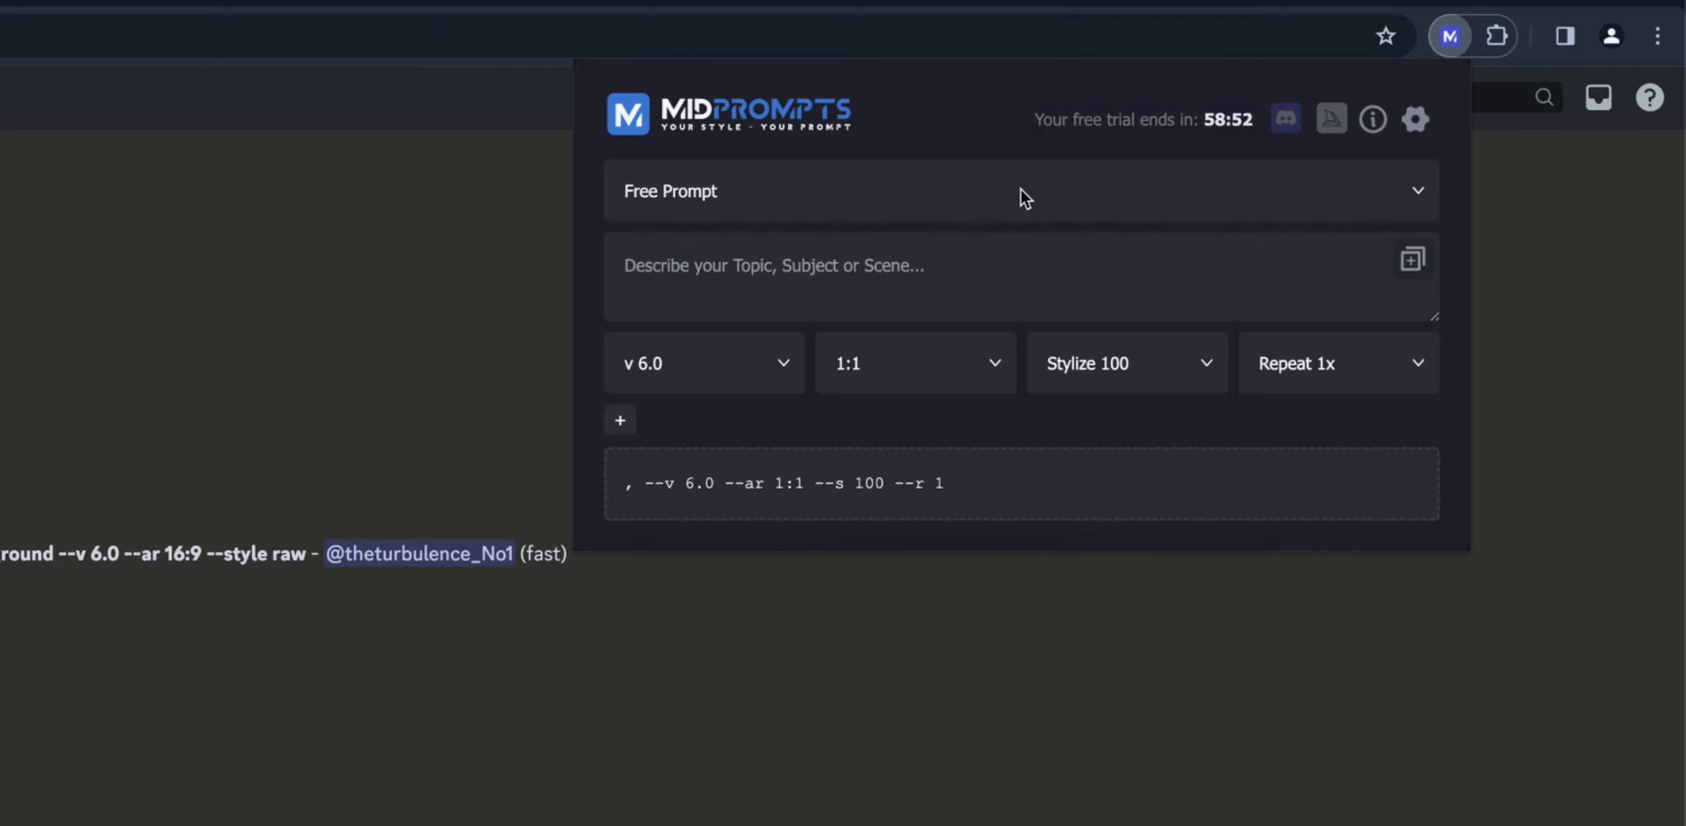
Switch the prompt type through Pure Text, Photography of, Illustration of, UI UX Design for, Graphic Design for and Vector T-Shirt Design for to compare their tags
{"action": "left_click", "coordinate": [794, 192]}
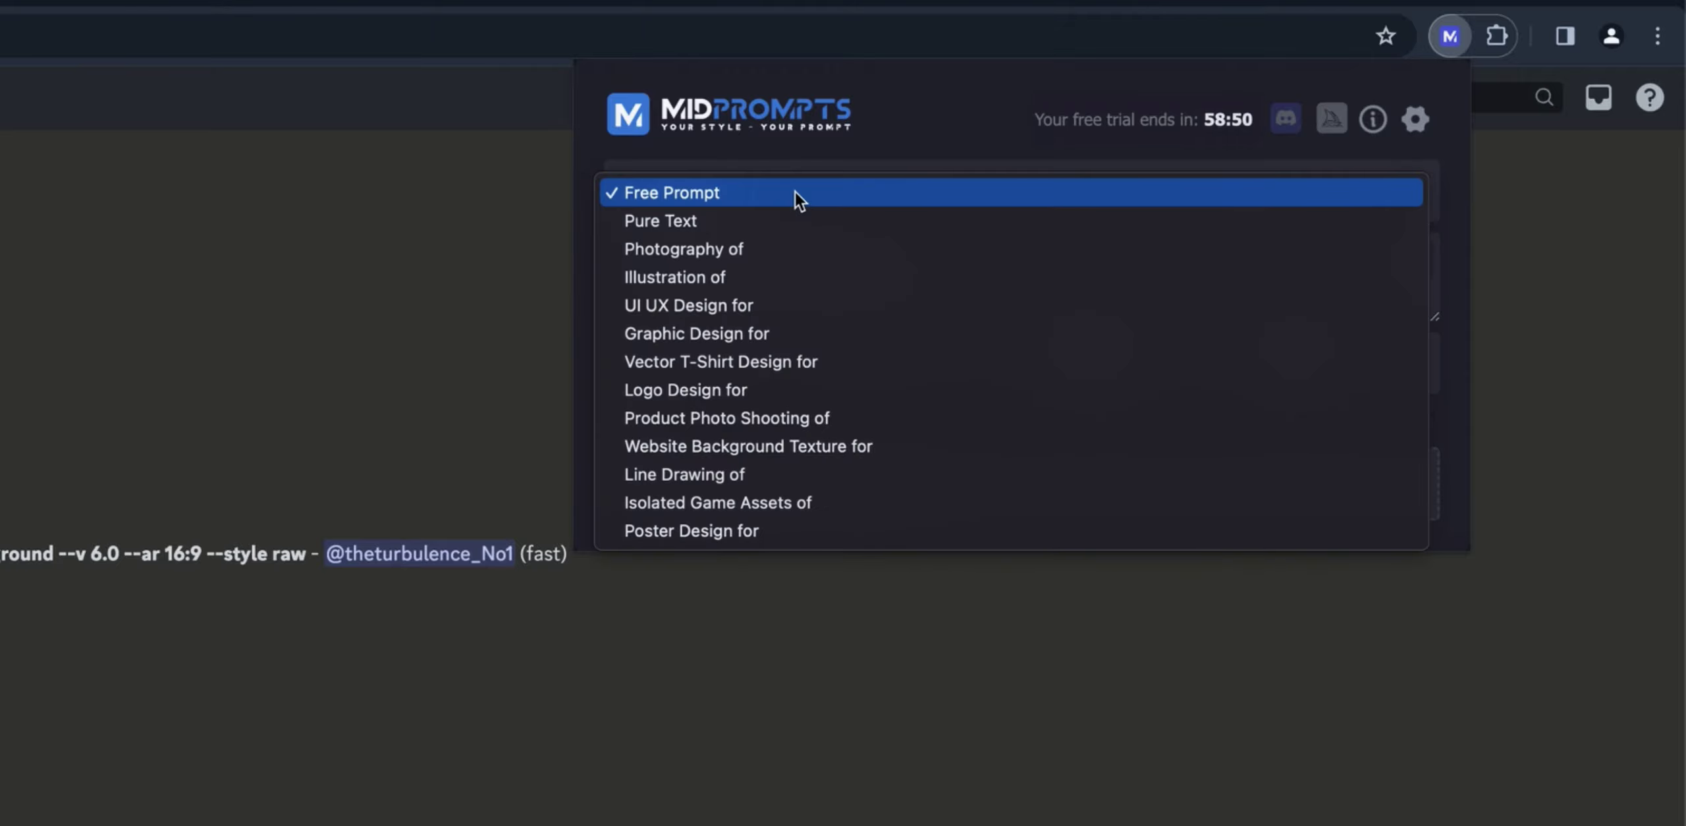
{"action": "left_click", "coordinate": [759, 224]}
{"action": "left_click", "coordinate": [672, 195]}
{"action": "left_click", "coordinate": [698, 220]}
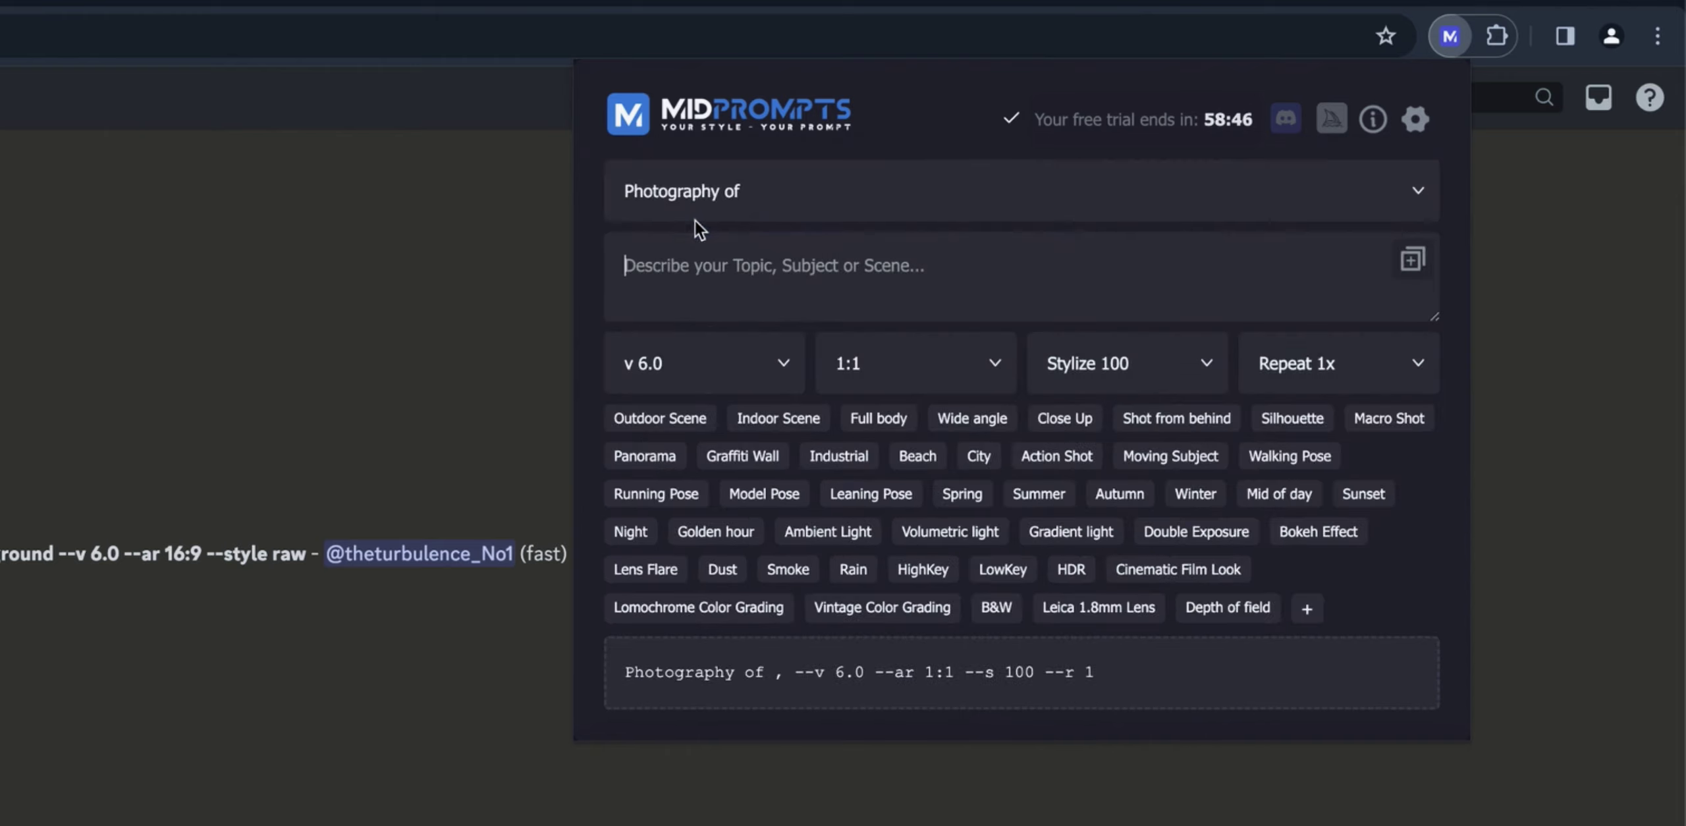
{"action": "left_click", "coordinate": [713, 190]}
{"action": "left_click", "coordinate": [703, 221]}
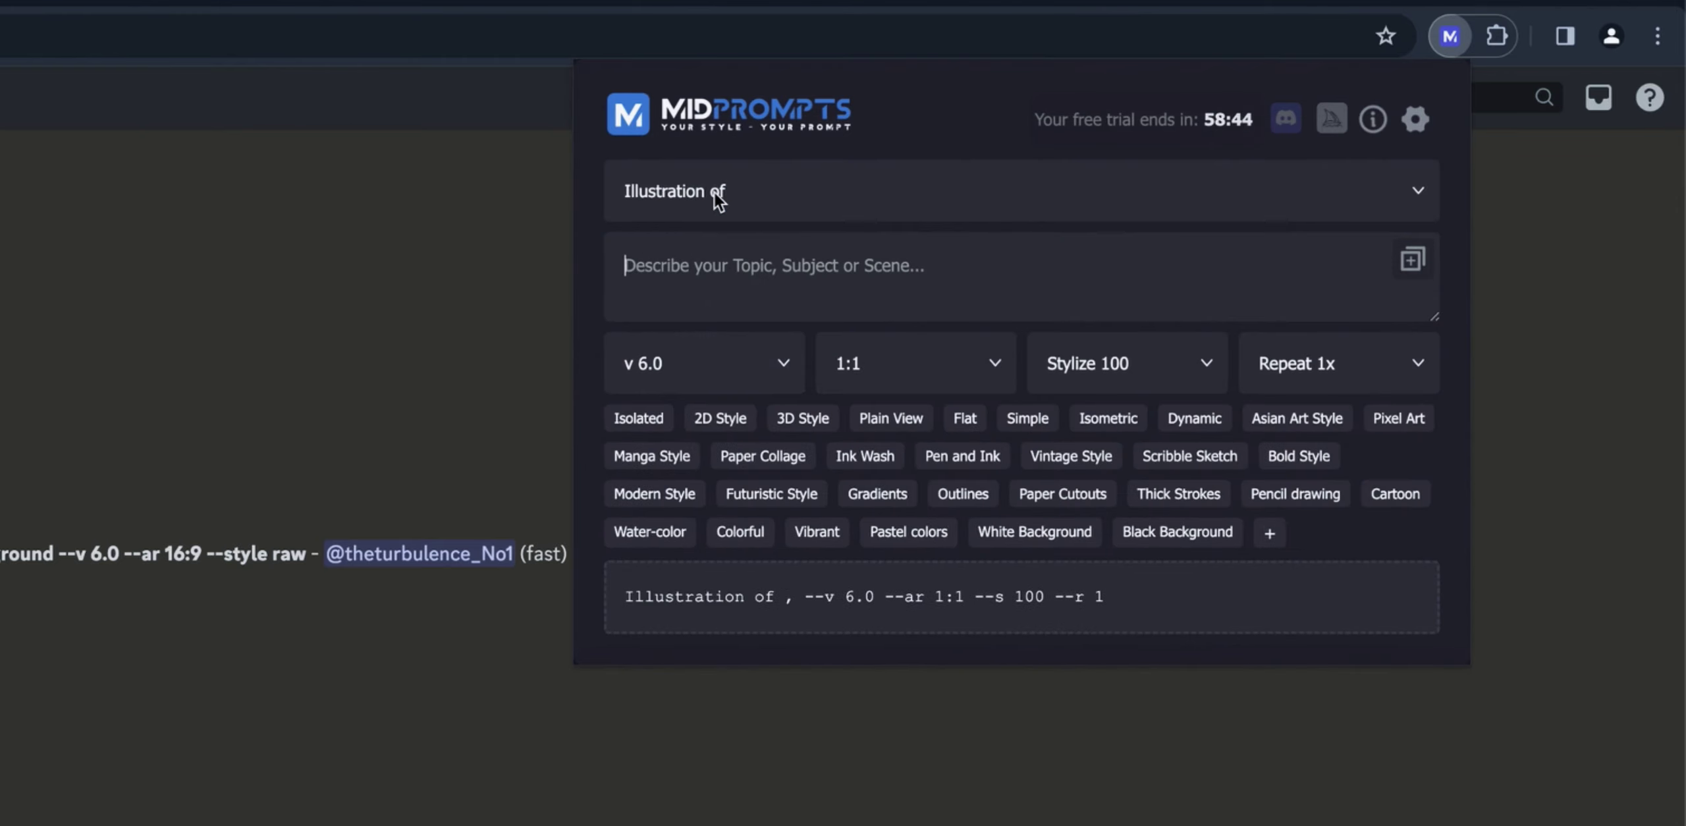
{"action": "left_click", "coordinate": [704, 191]}
{"action": "left_click", "coordinate": [706, 222]}
{"action": "left_click", "coordinate": [714, 191]}
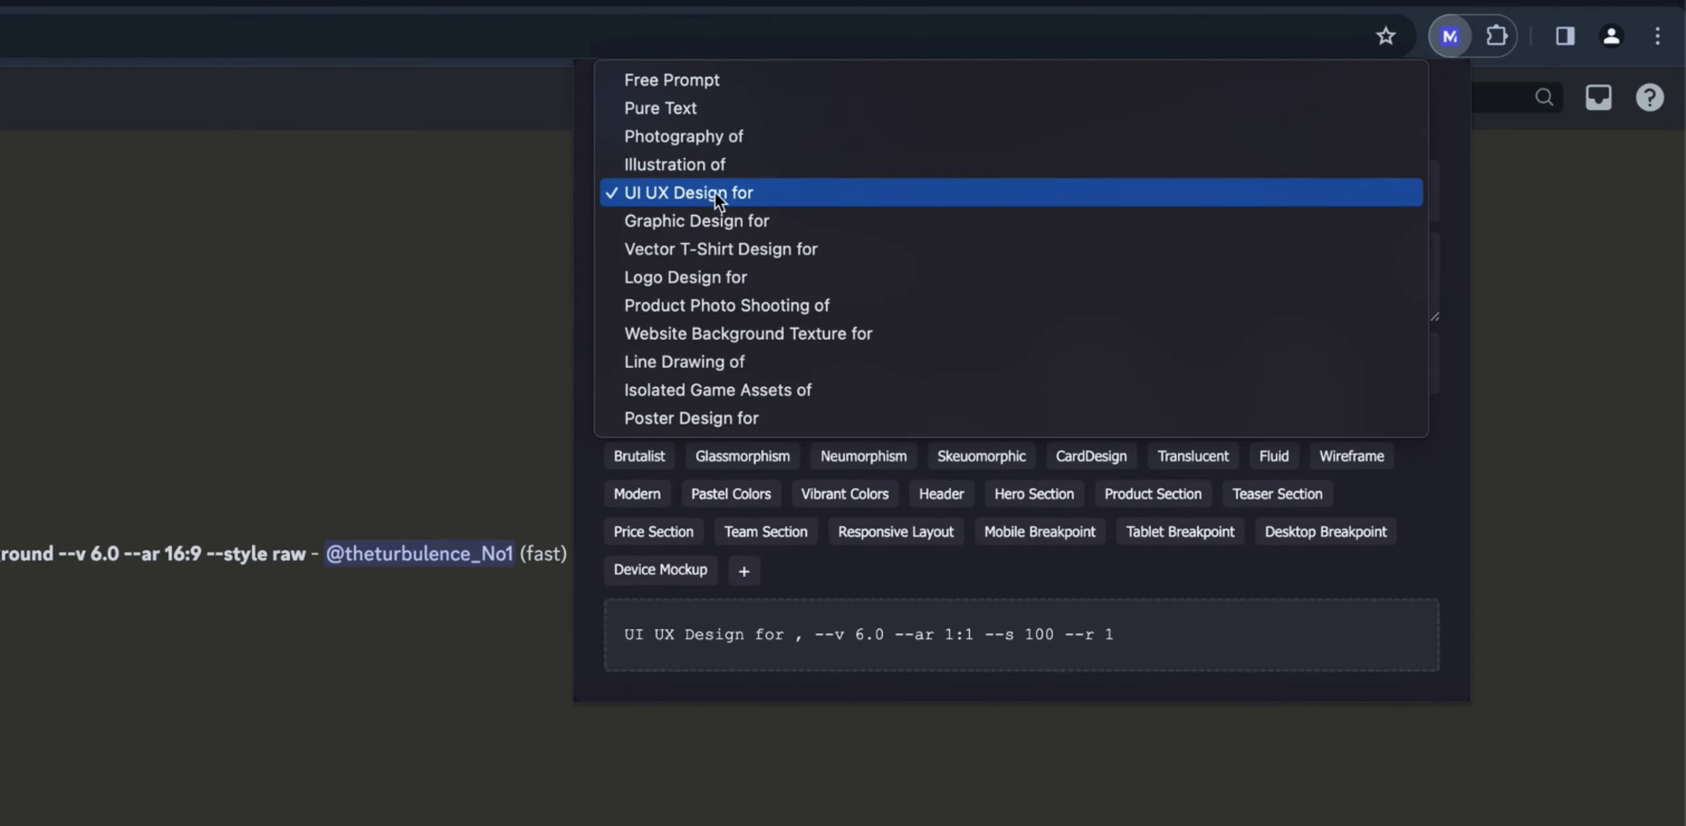
{"action": "left_click", "coordinate": [712, 216]}
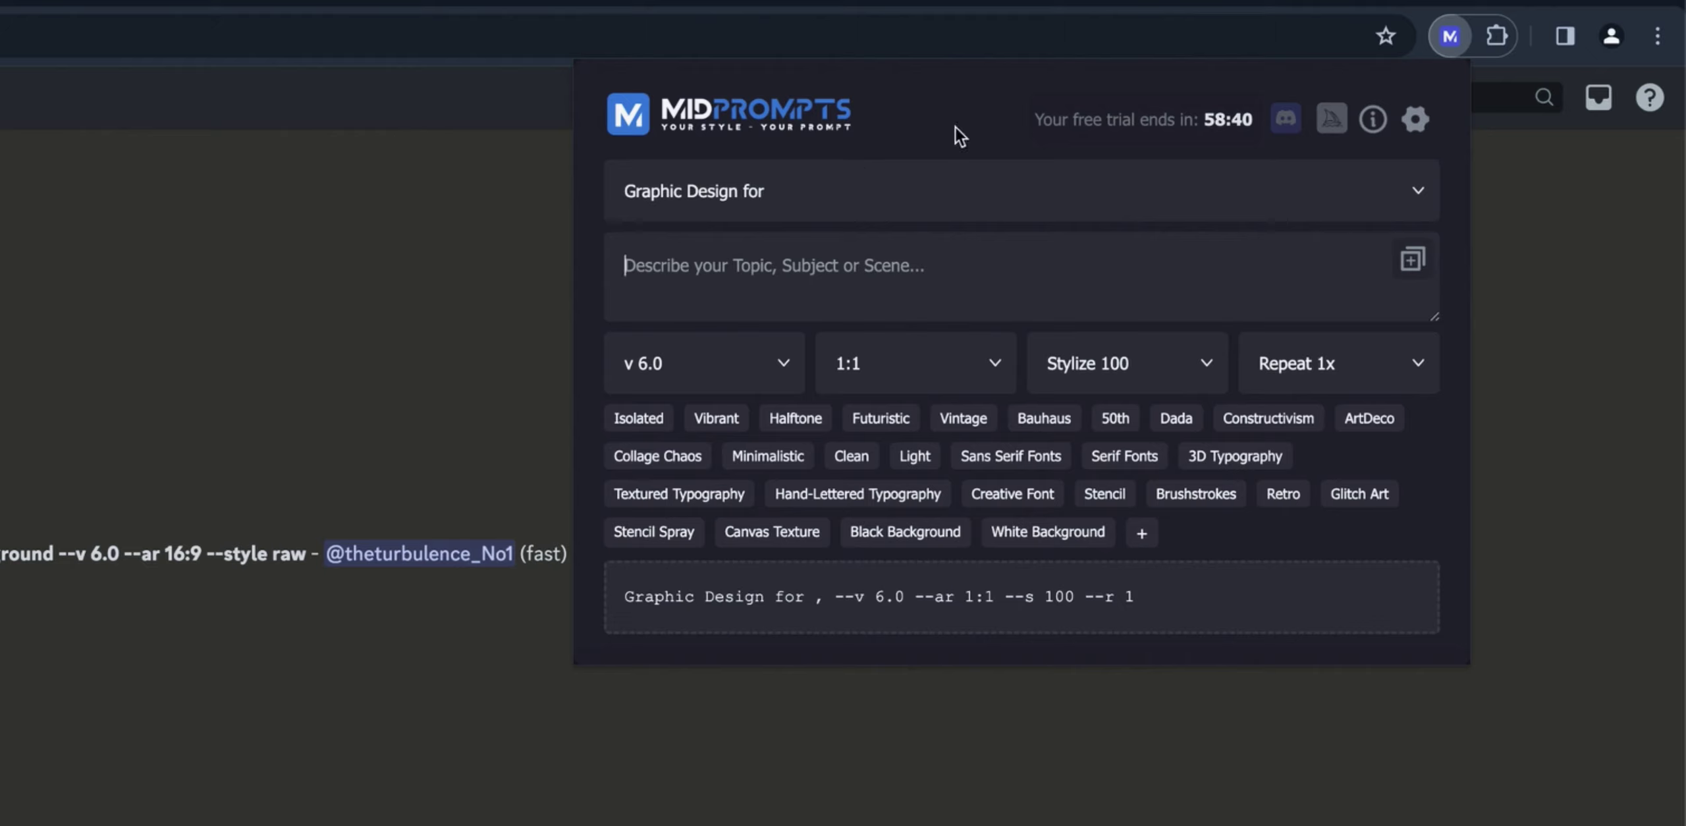
{"action": "left_click", "coordinate": [868, 194]}
{"action": "left_click", "coordinate": [843, 224]}
Set the prompt type to Photography of and describe the subject as "a woman with 3 cats"
{"action": "left_click", "coordinate": [772, 196]}
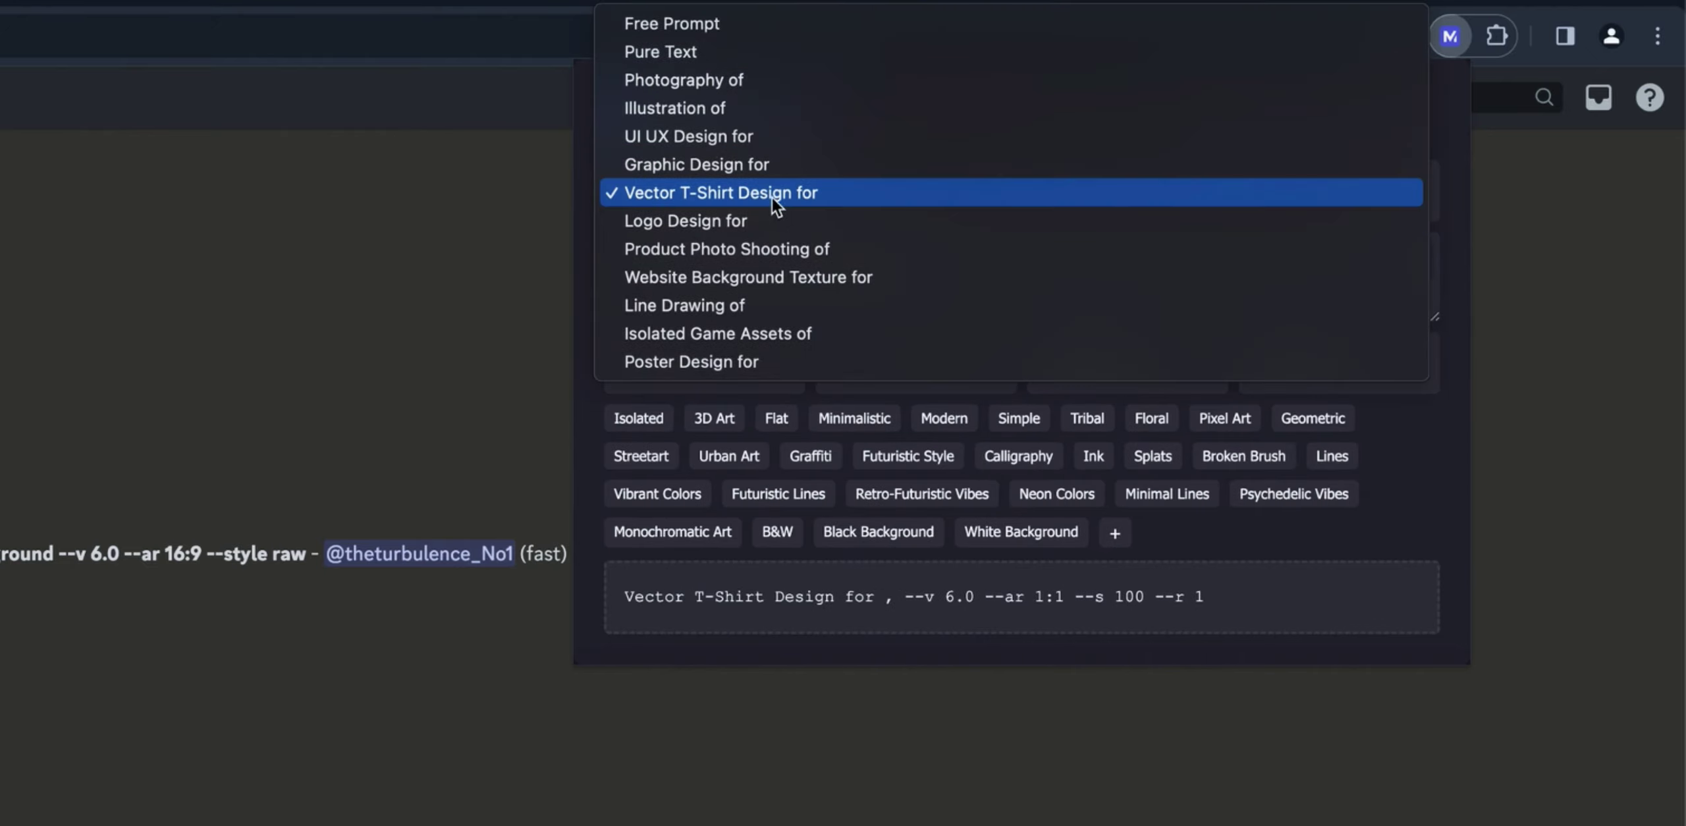
{"action": "left_click", "coordinate": [719, 84]}
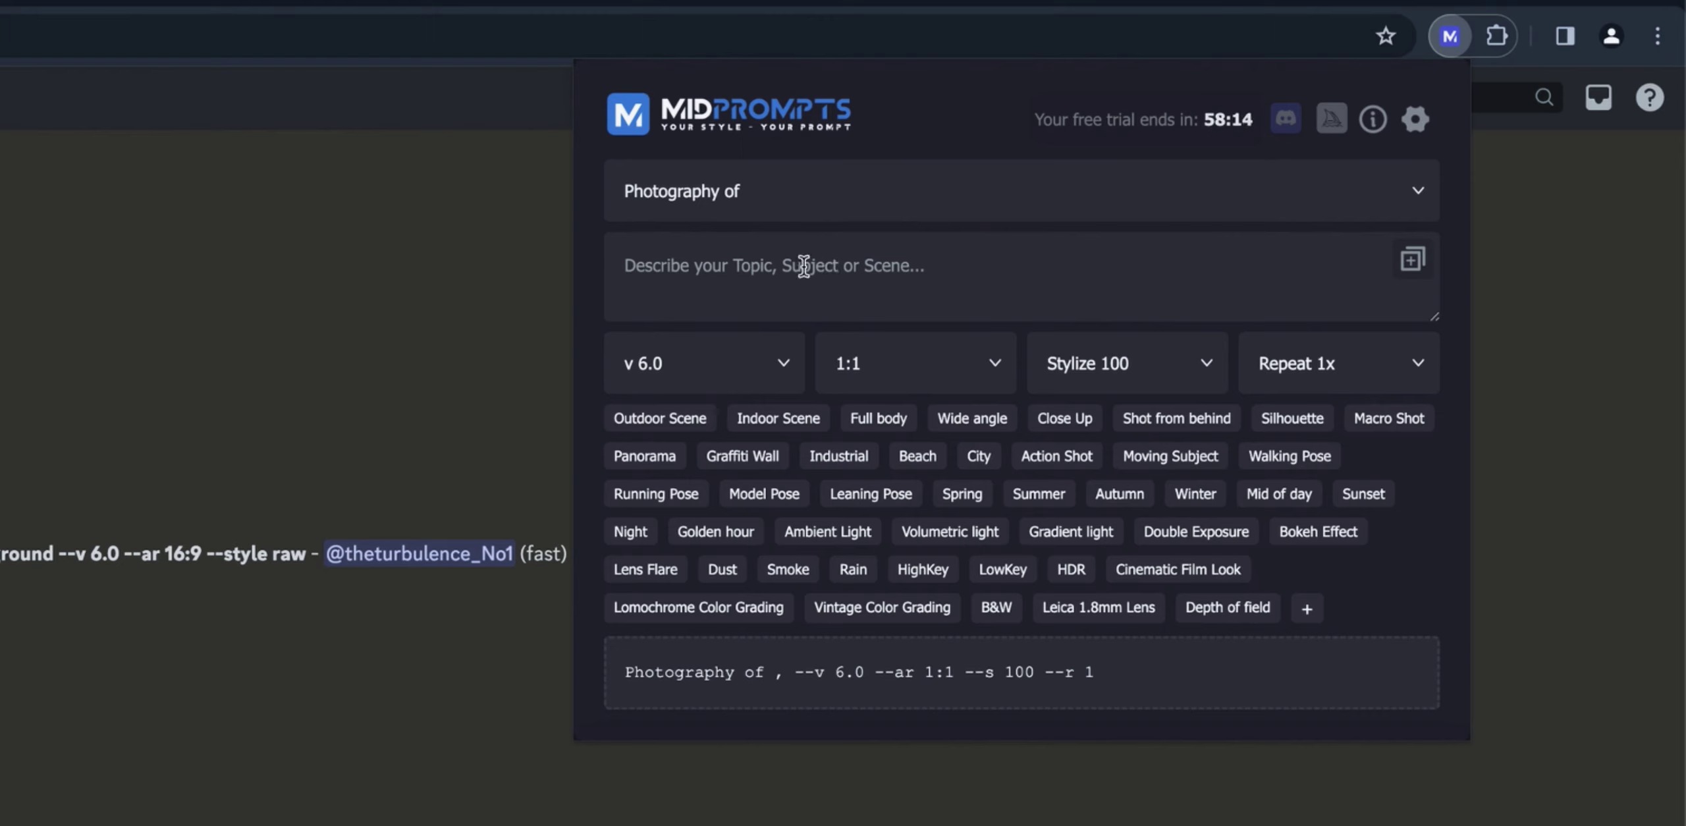
{"action": "type", "text": "a woman "}
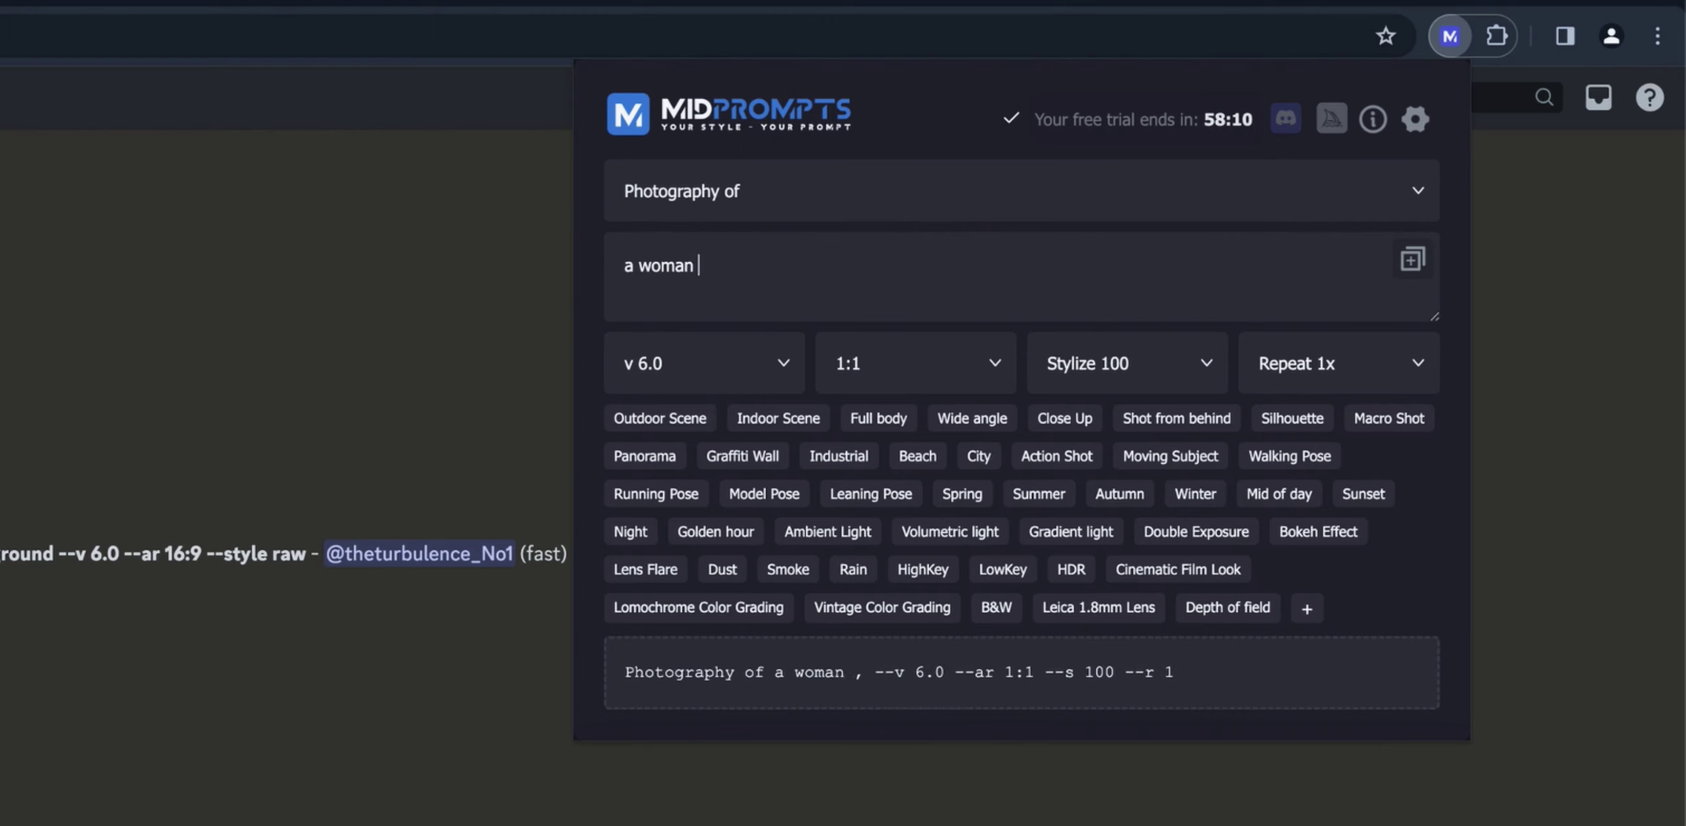
{"action": "type", "text": "with 3 cats"}
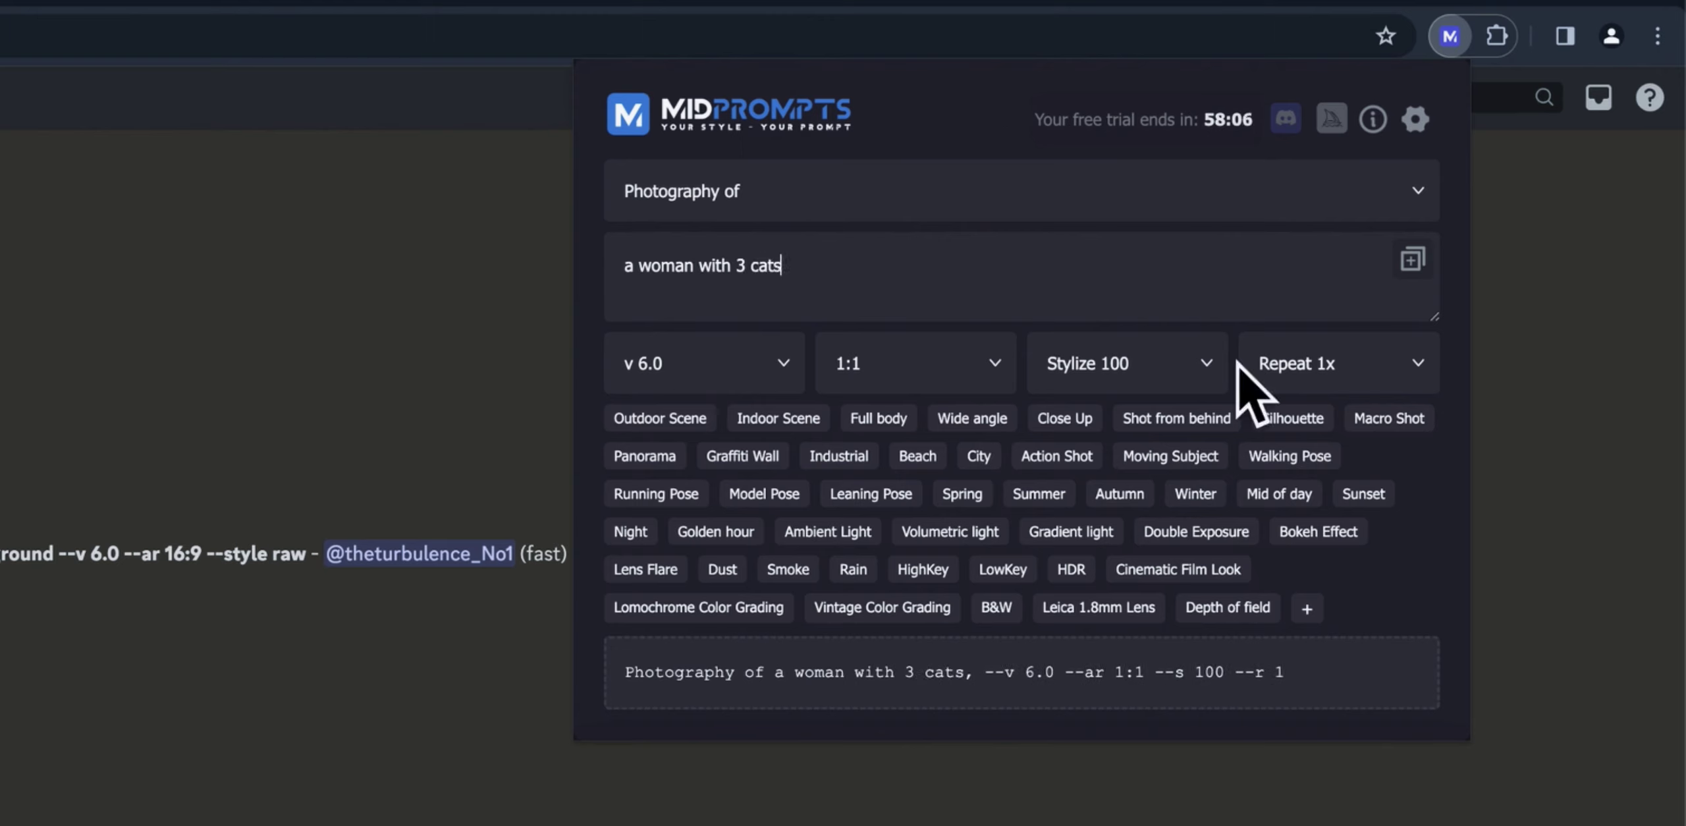
Look through the Midjourney versions without changing v 6.0, and set the aspect ratio to 16:9
{"action": "left_click", "coordinate": [732, 363]}
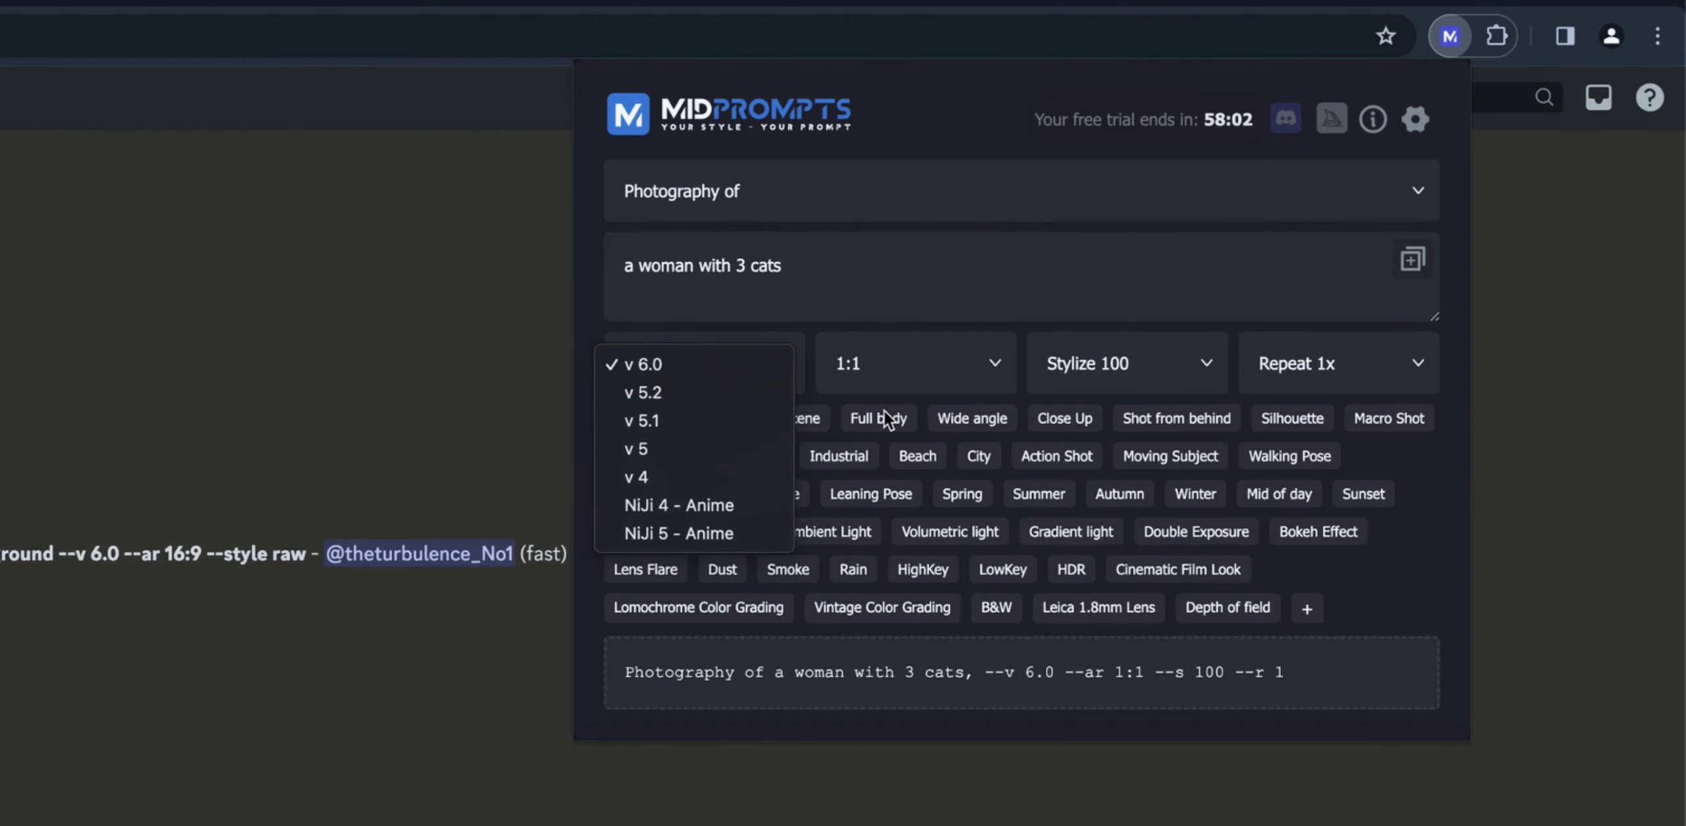
{"action": "left_click", "coordinate": [966, 369]}
{"action": "left_click", "coordinate": [966, 369]}
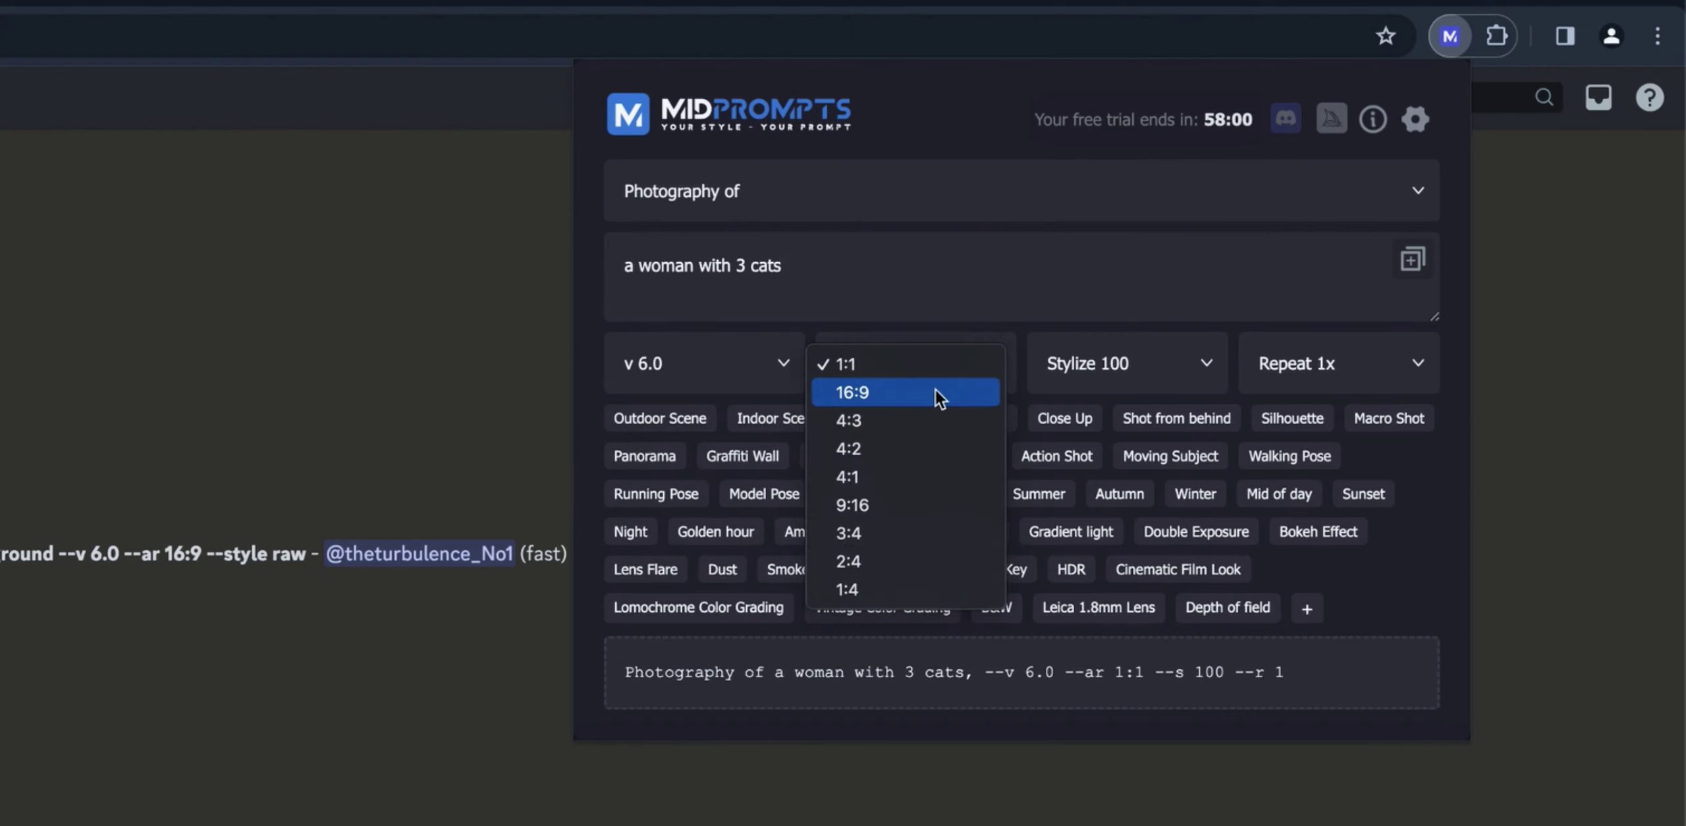
{"action": "left_click", "coordinate": [935, 388]}
Look through the Stylize and Repeat options without changing Stylize 100 and Repeat 1x
{"action": "left_click", "coordinate": [1123, 366]}
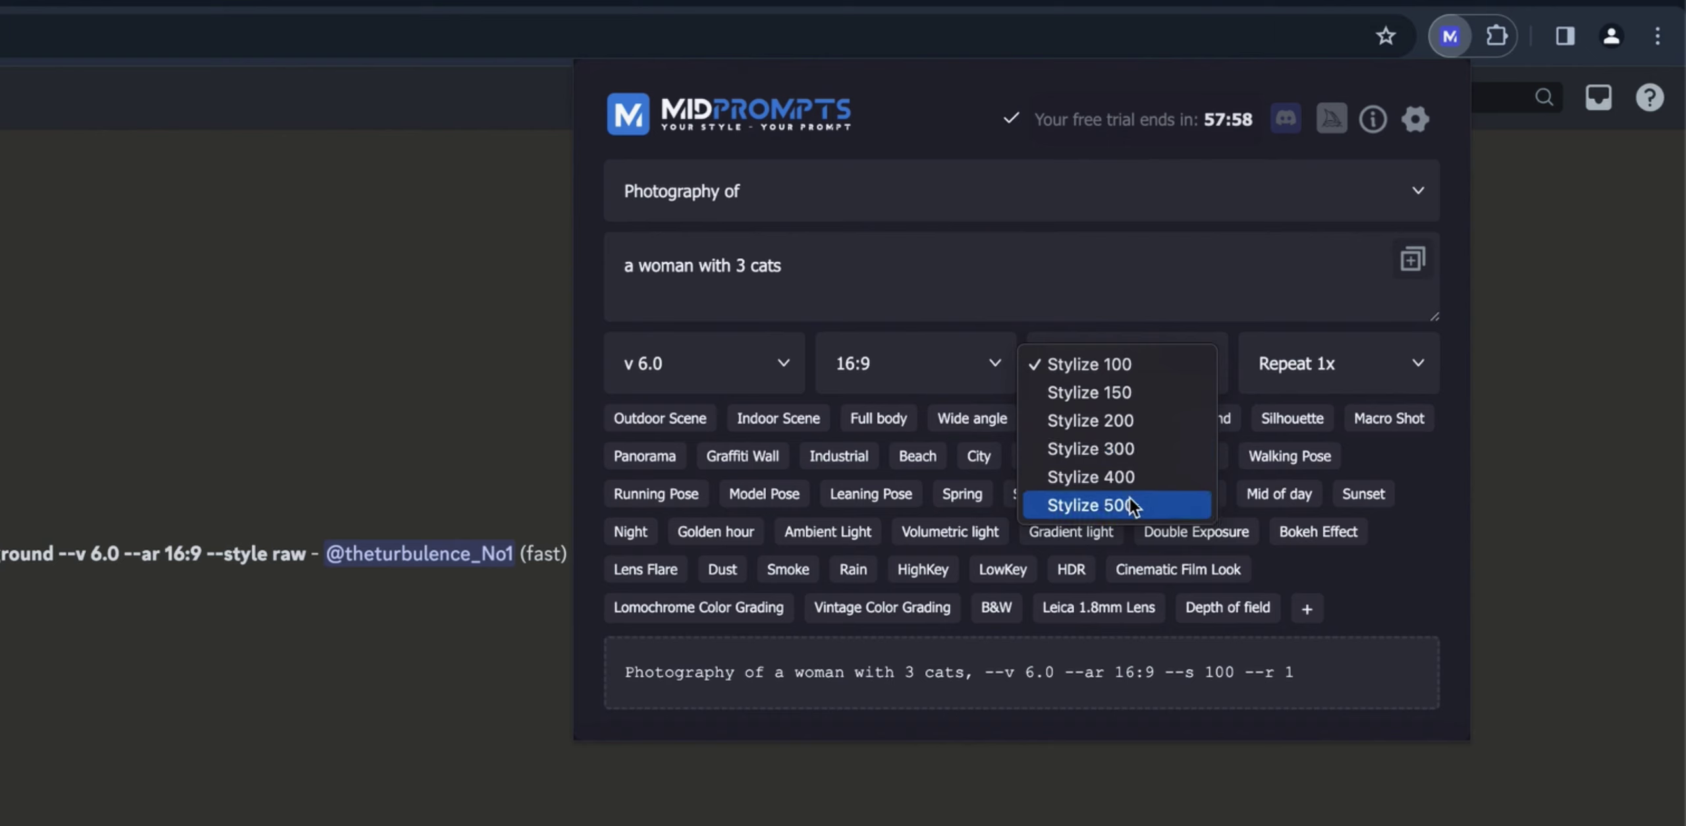
{"action": "left_click", "coordinate": [1406, 377]}
{"action": "left_click", "coordinate": [1377, 365]}
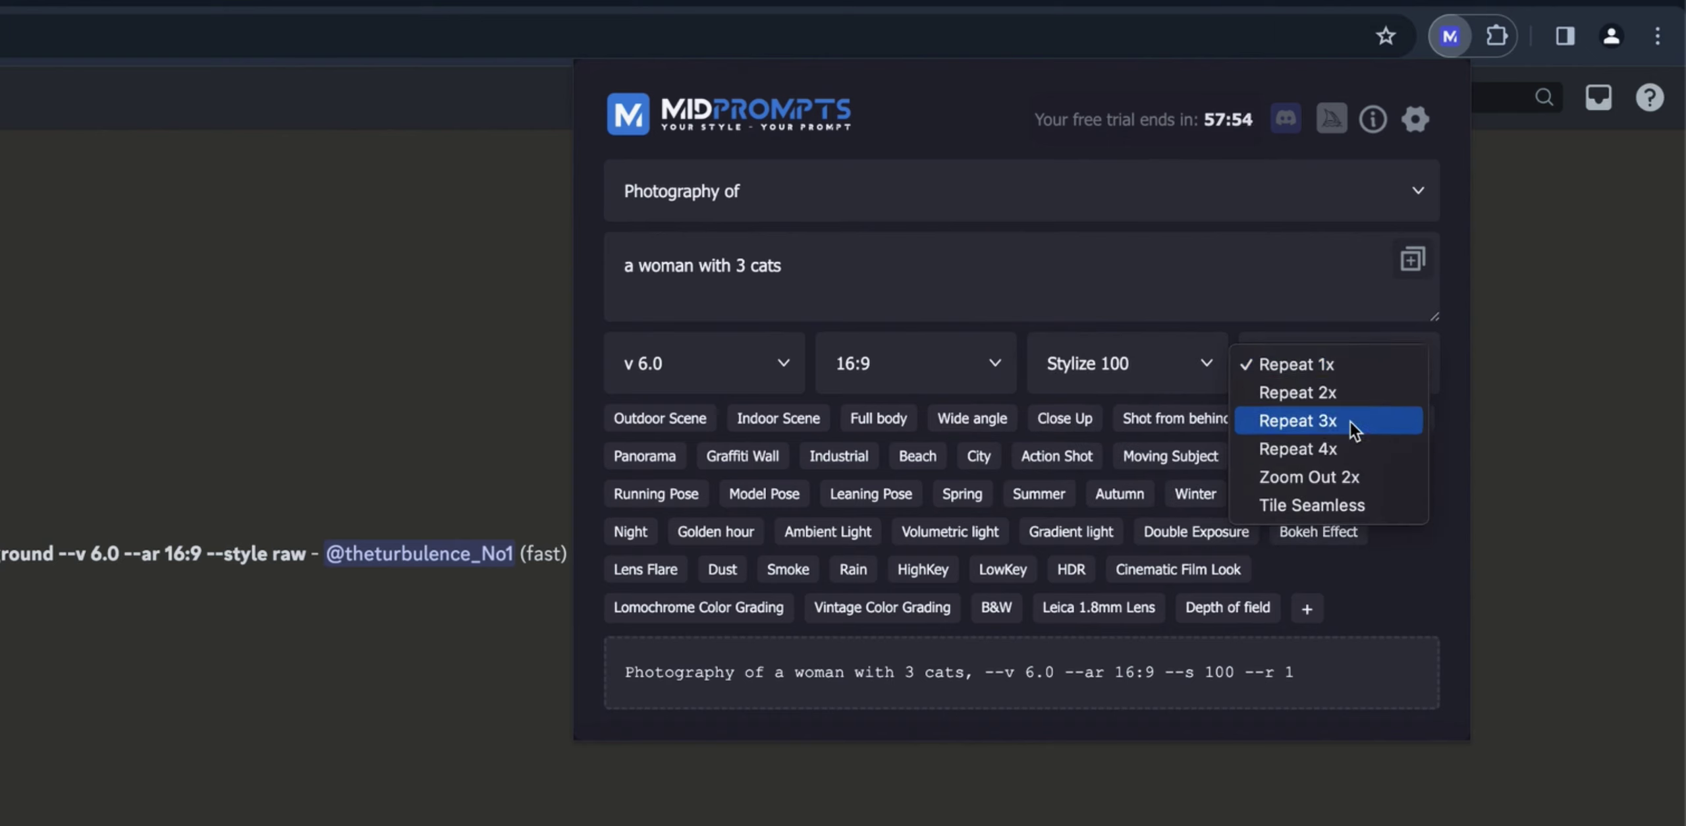
{"action": "left_click", "coordinate": [990, 143]}
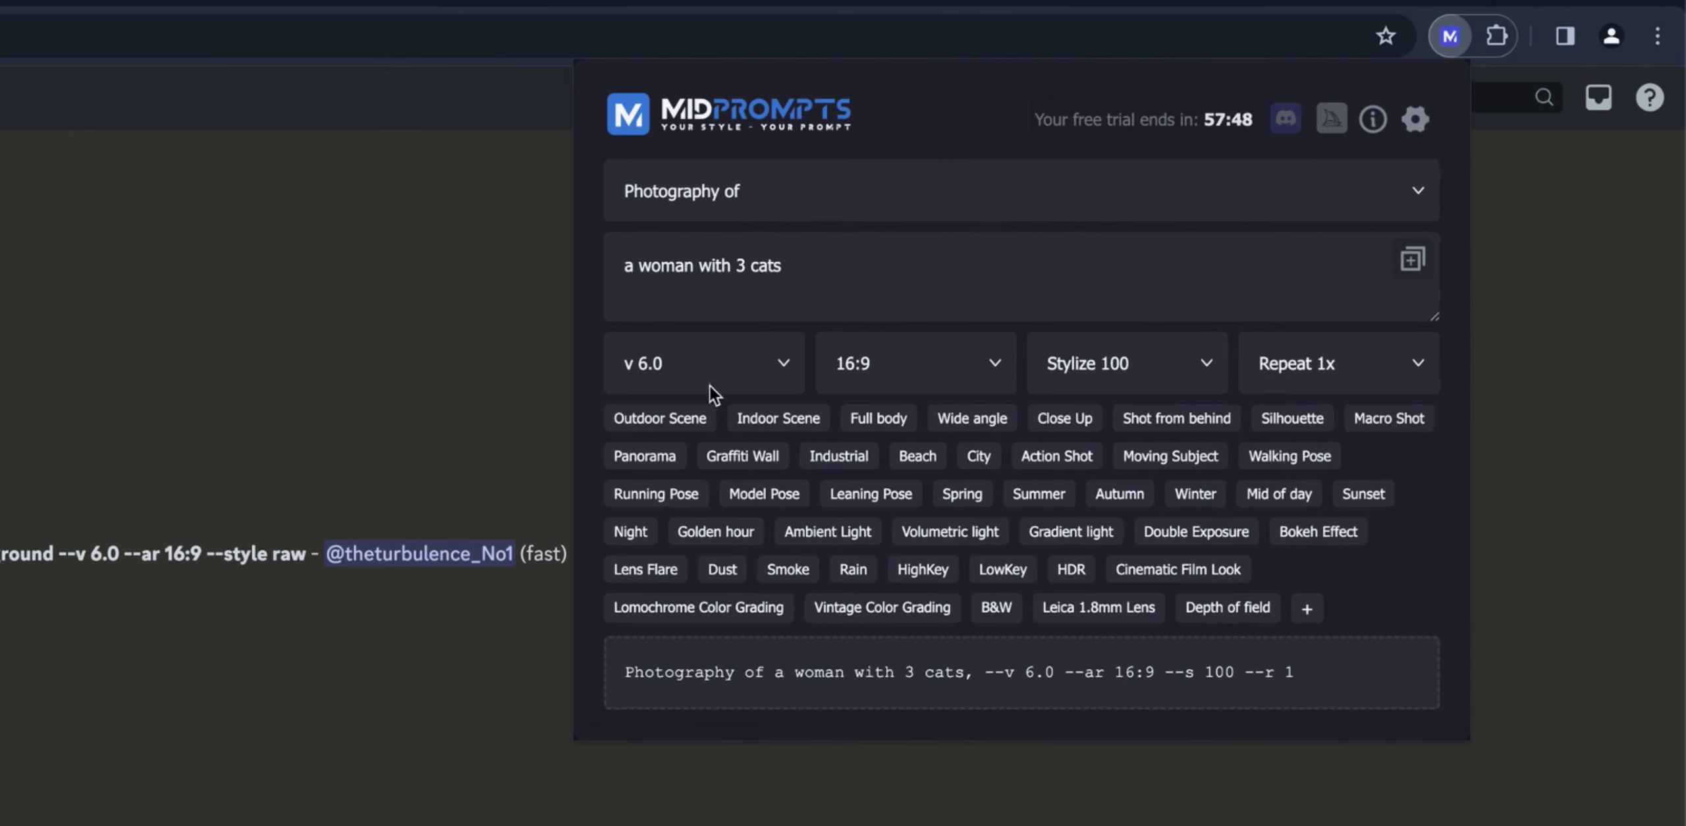
Create a custom tag "sadfsd", try moving it up beside the Close Up tag, and remove it again
{"action": "mouse_move", "coordinate": [1134, 463]}
{"action": "mouse_move", "coordinate": [665, 428]}
{"action": "left_click", "coordinate": [1309, 615]}
{"action": "type", "text": "sadfsd"}
{"action": "key", "text": "Return"}
{"action": "left_click_drag", "start_coordinate": [1322, 611], "coordinate": [1037, 435]}
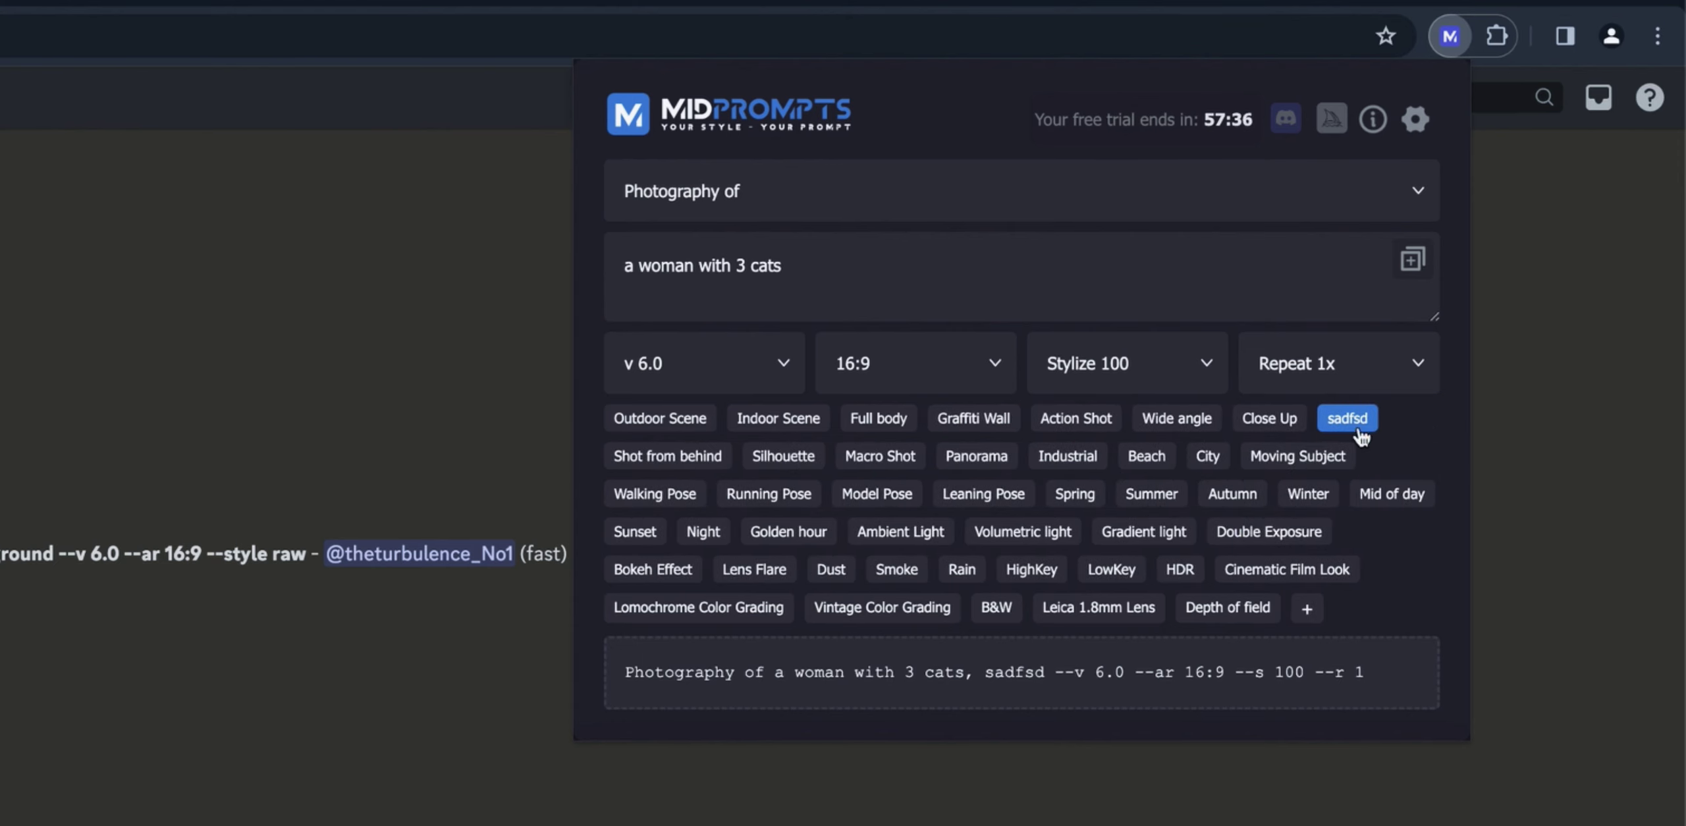
{"action": "left_click", "coordinate": [1374, 410]}
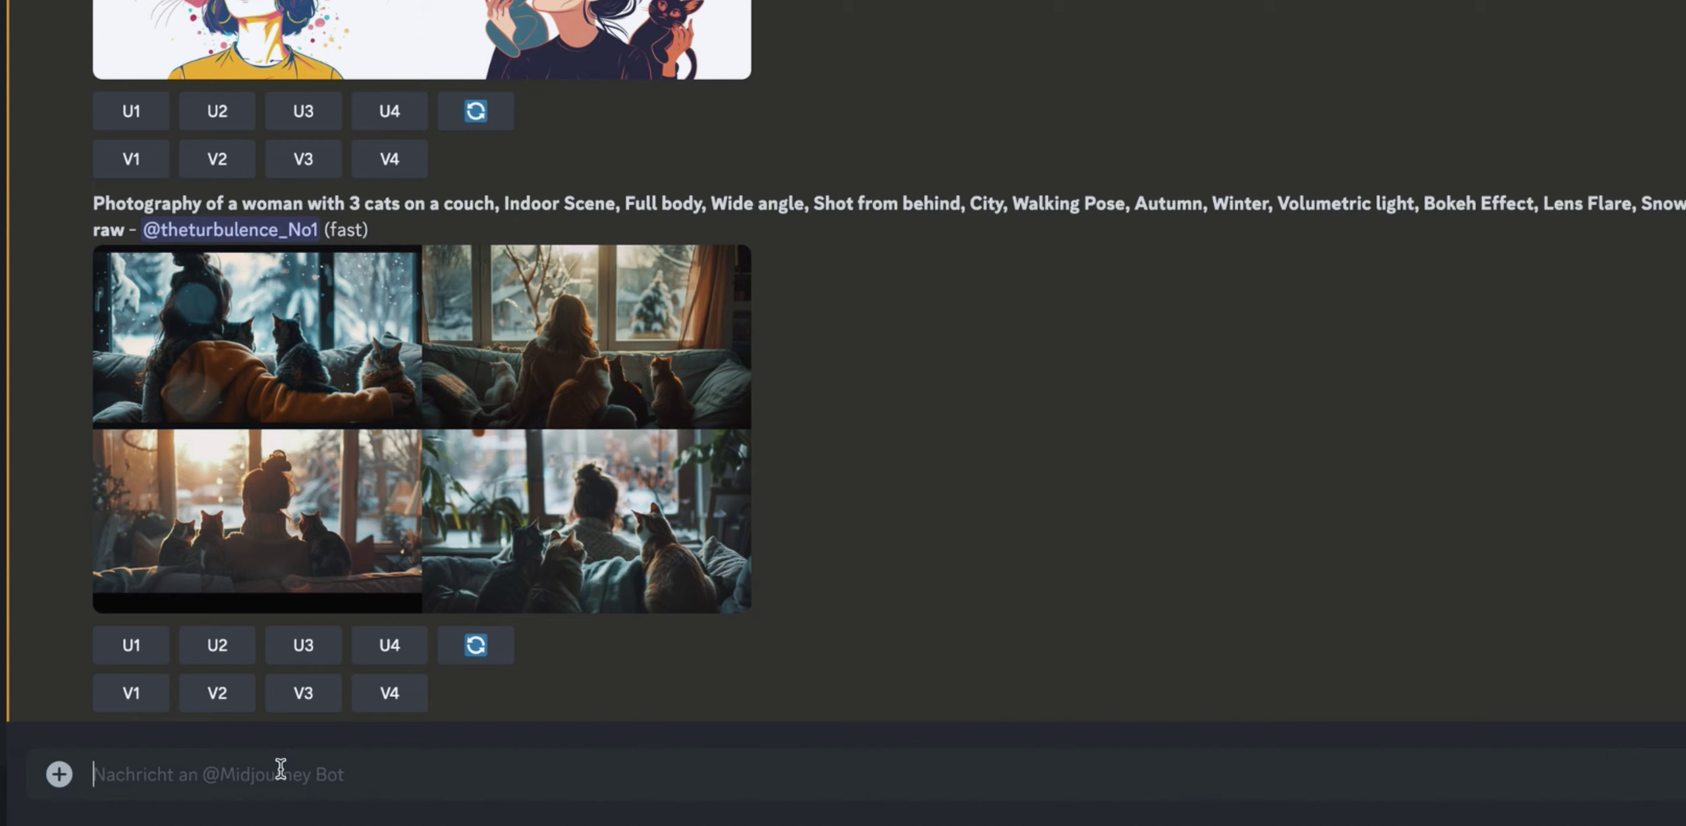
In the Discord chat, start an /imagine command with the prompt "Photography of a woman with 3 cats"
{"action": "type", "text": "/"}
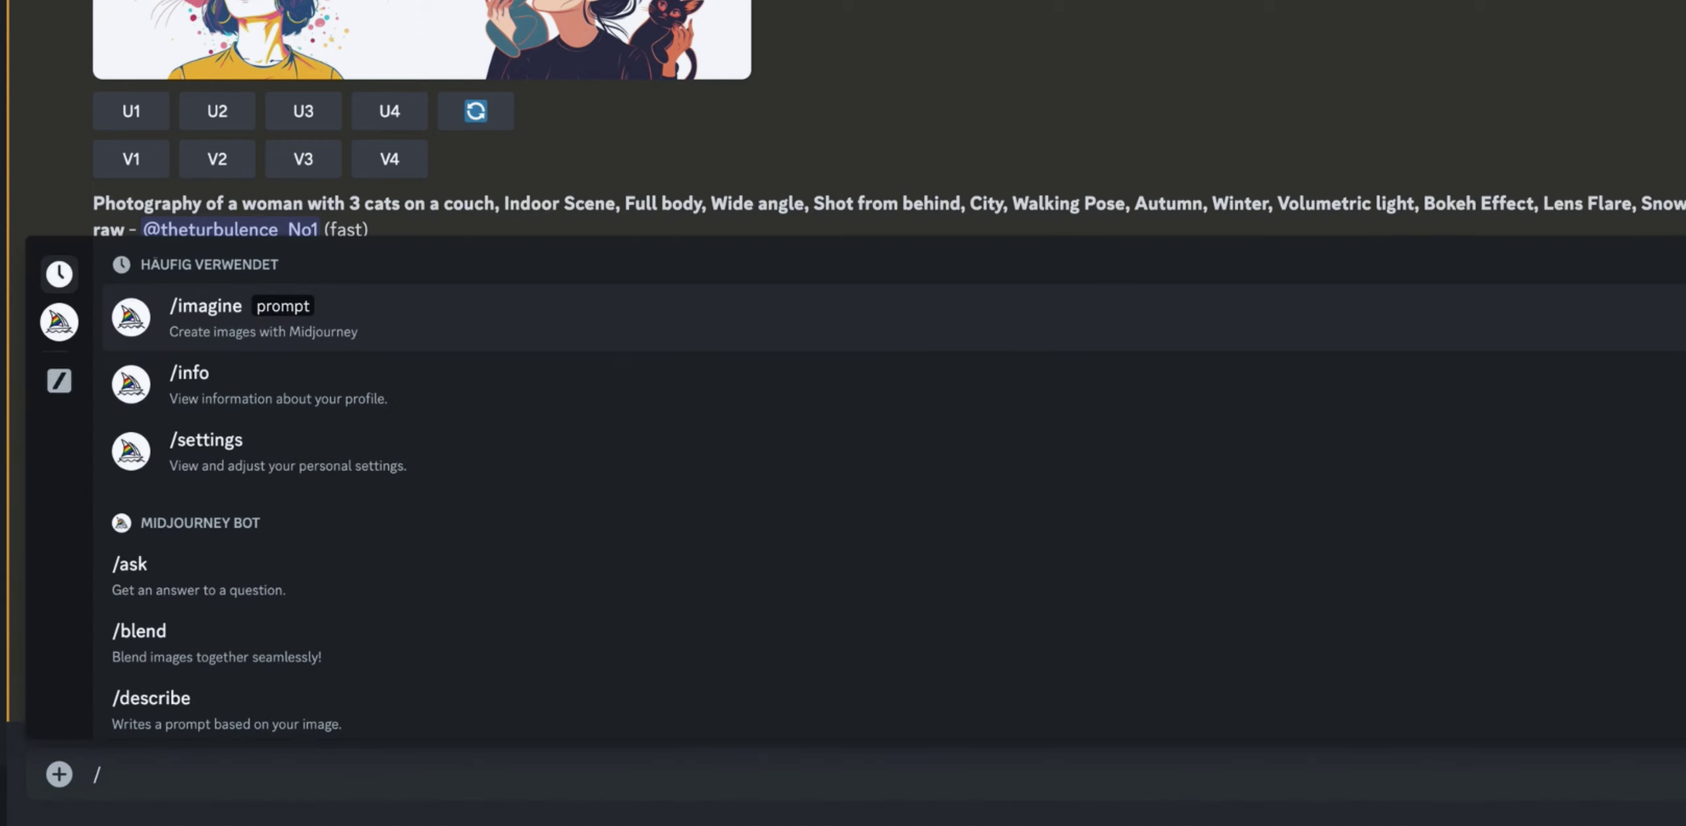
{"action": "key", "text": "Return"}
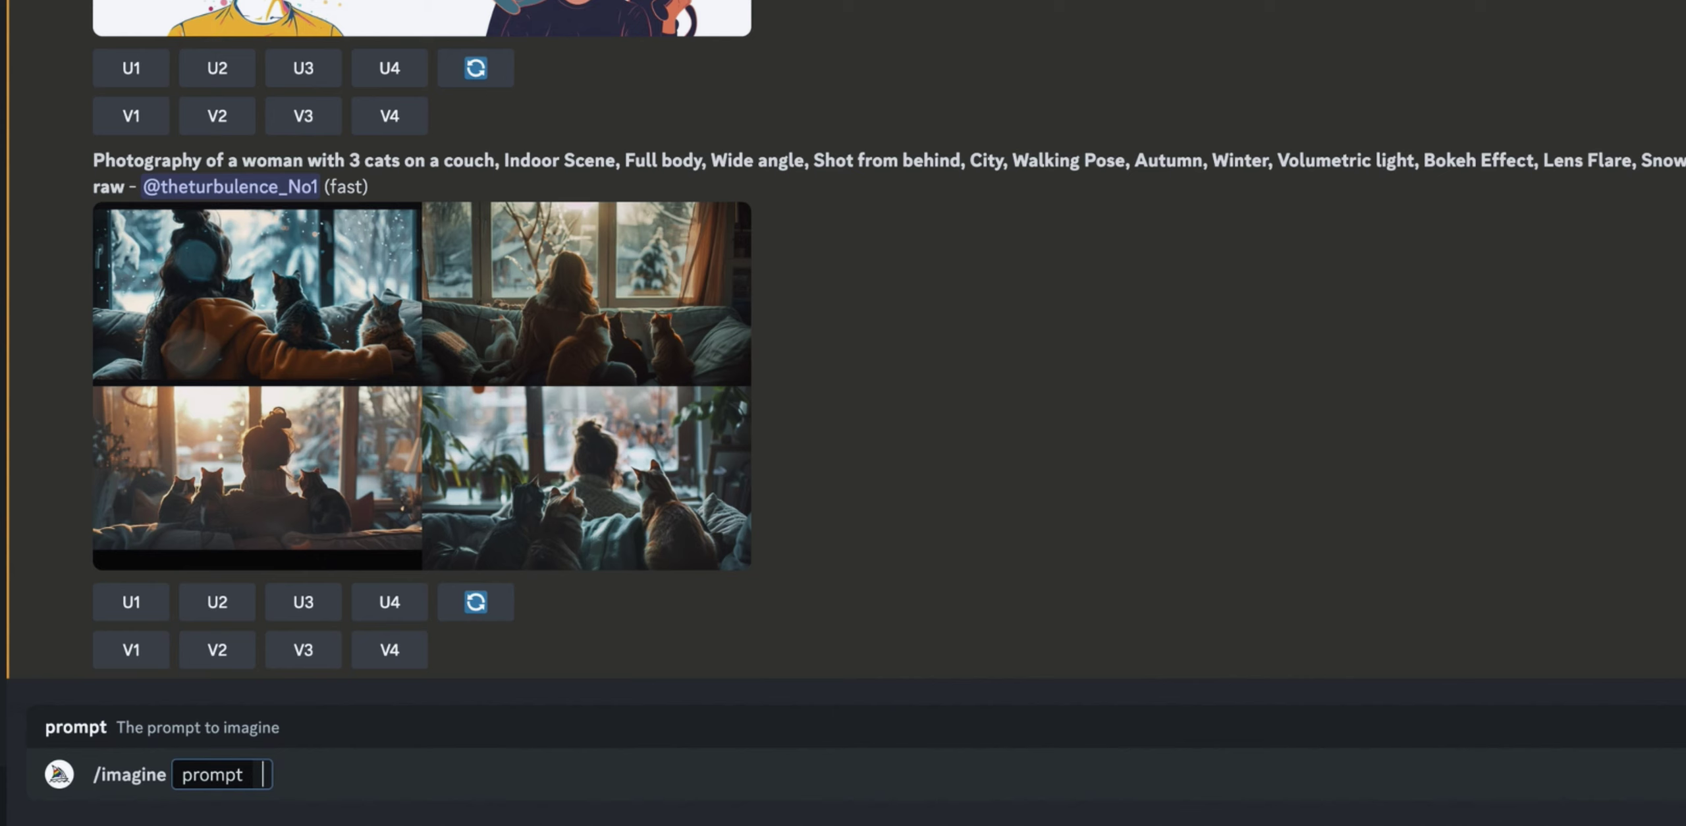
{"action": "type", "text": "Photo"}
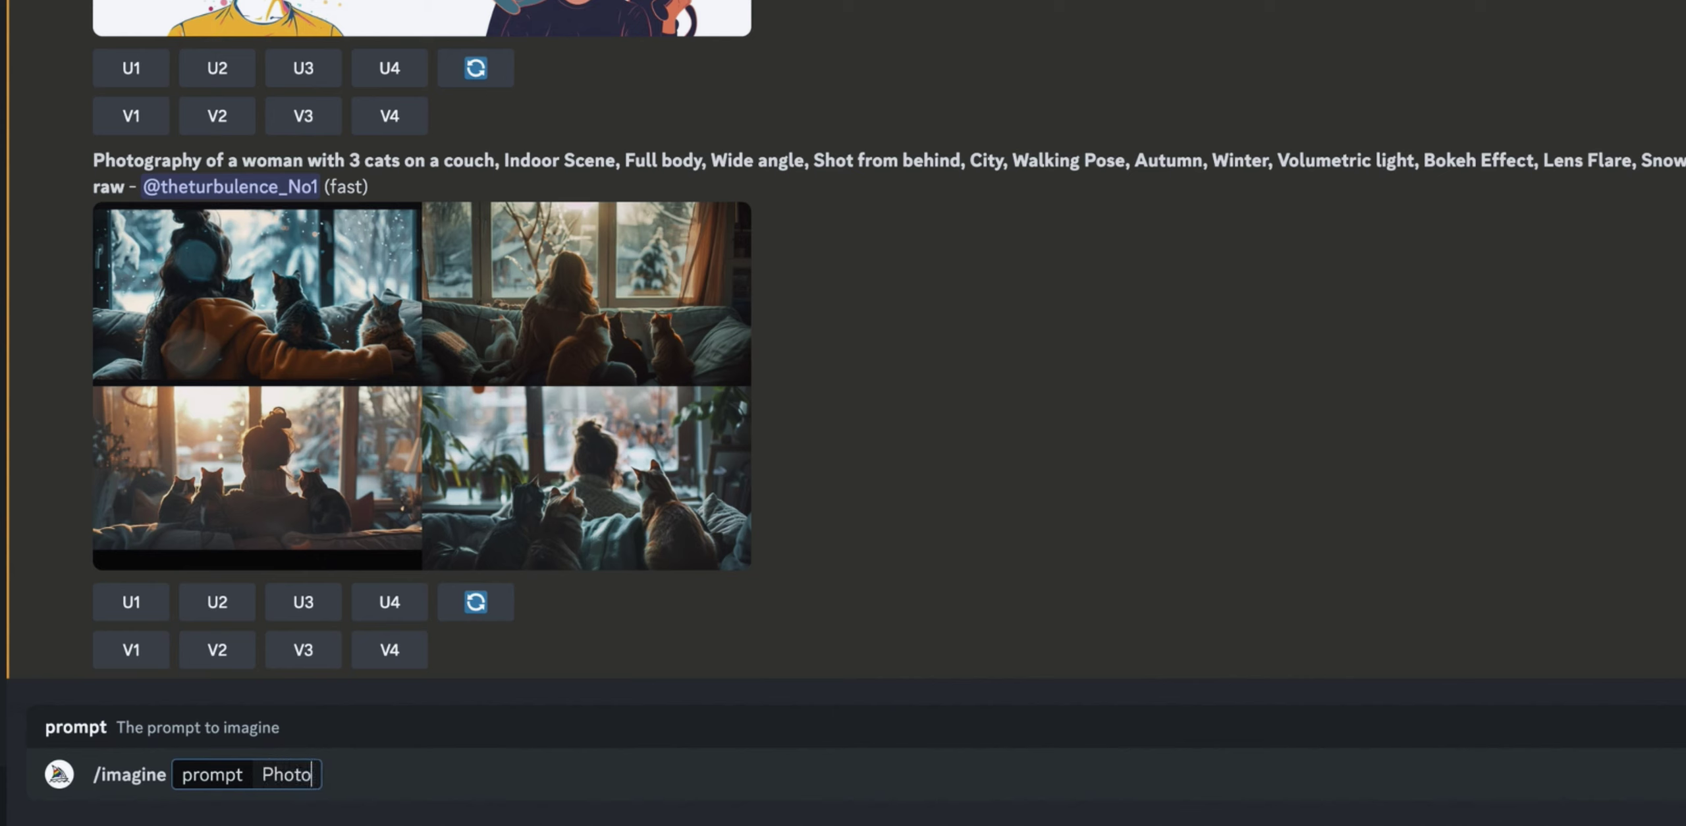
{"action": "type", "text": "graphy of a"}
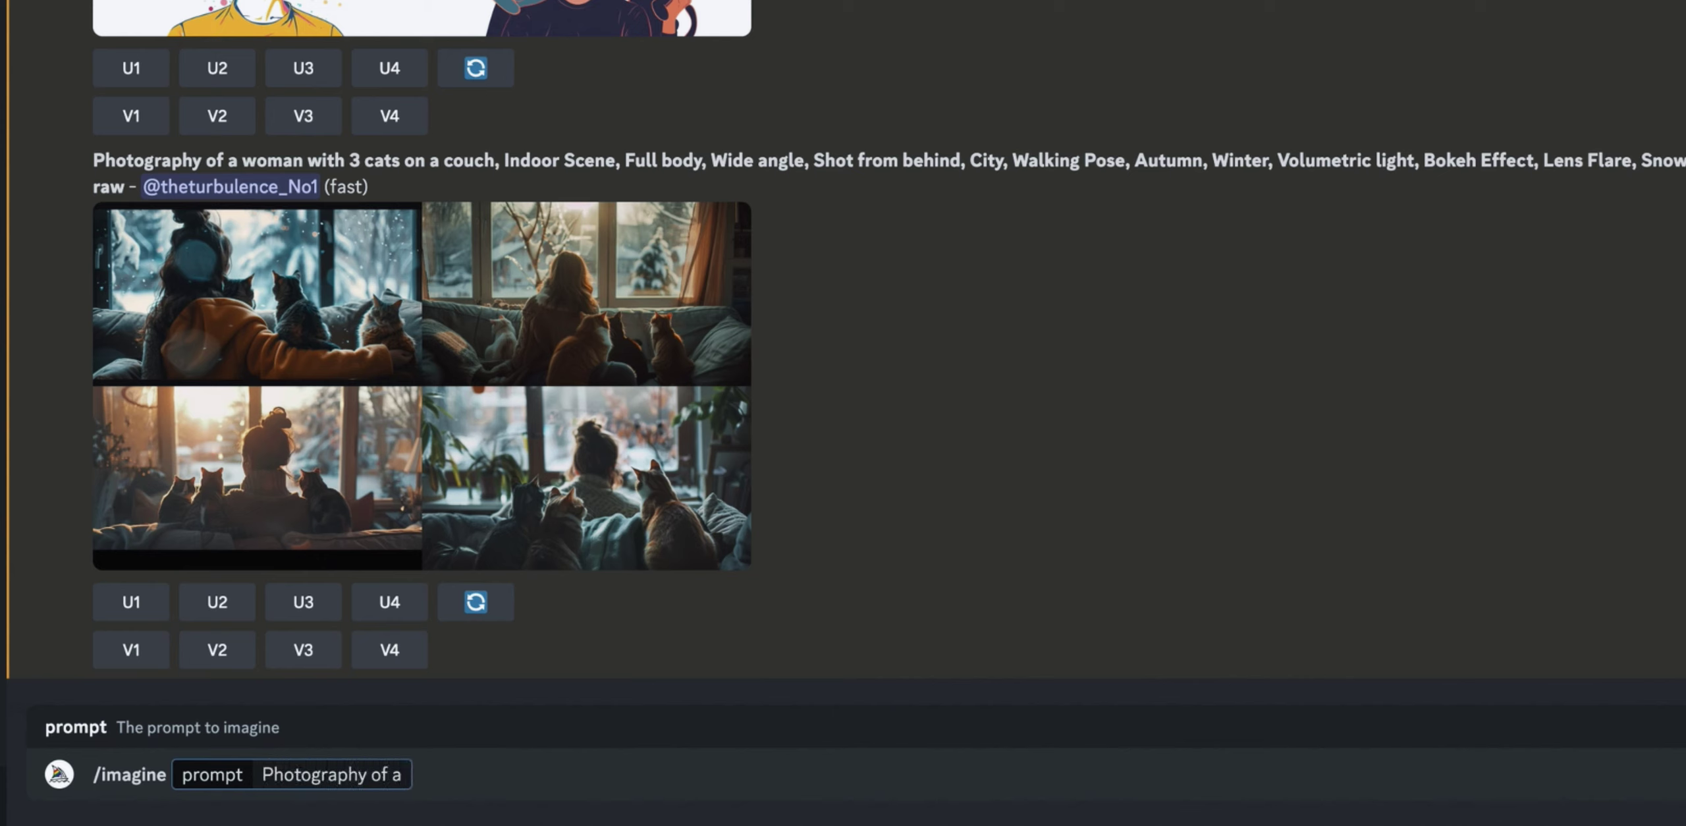
{"action": "type", "text": " woman with 3 "}
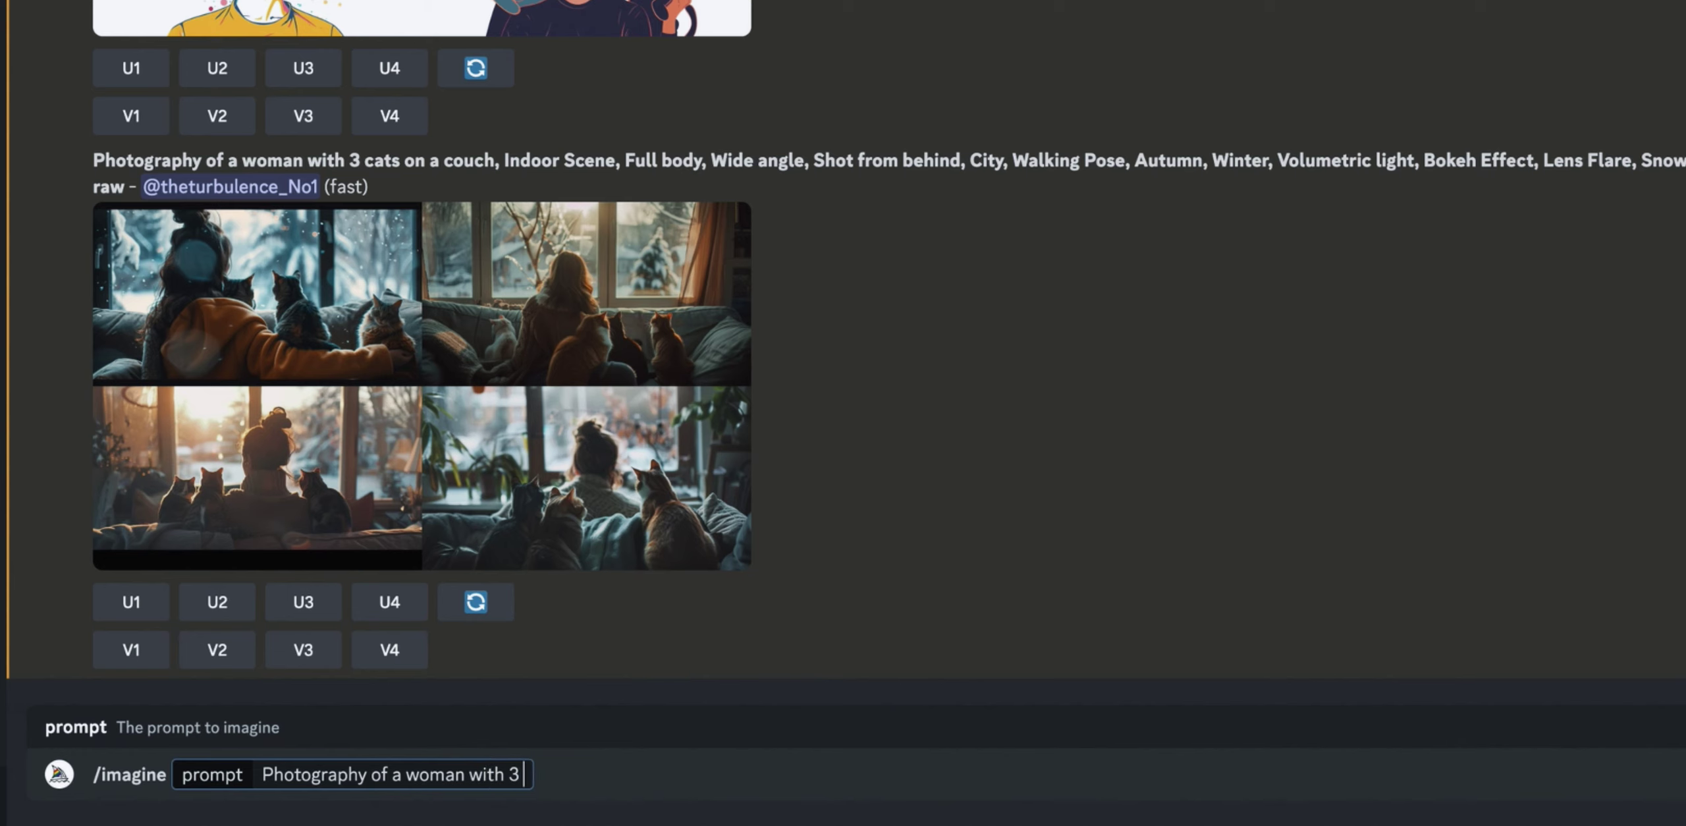
{"action": "type", "text": "cats"}
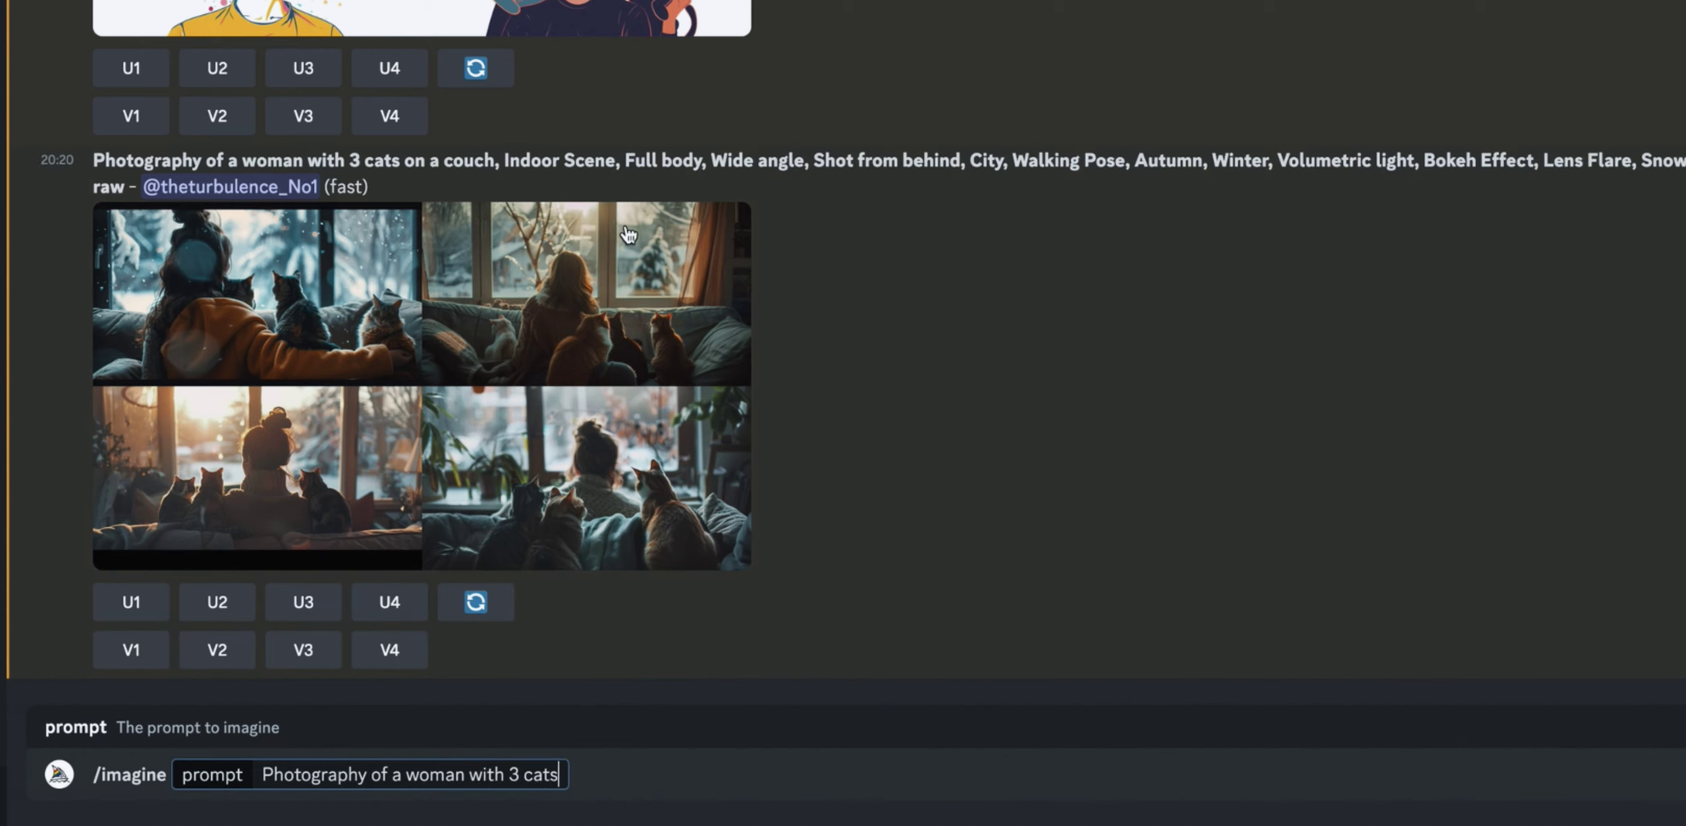
Highlight the style tags in the earlier couch prompt for comparison, and select the short text in the new prompt
{"action": "left_click", "coordinate": [503, 159]}
{"action": "left_click_drag", "start_coordinate": [503, 159], "coordinate": [1675, 160]}
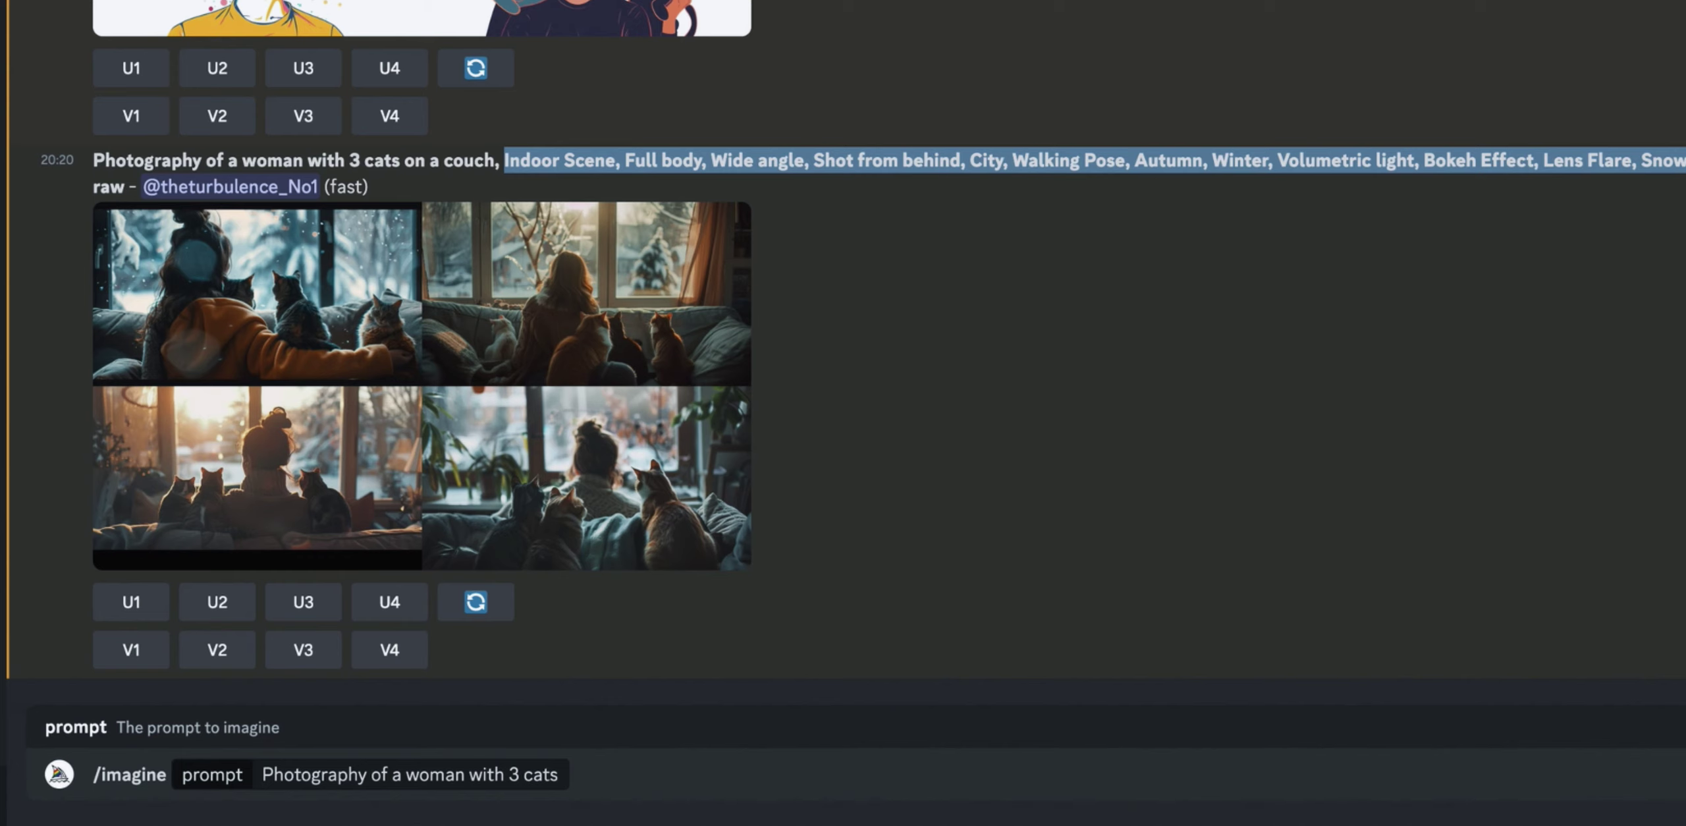
{"action": "left_click", "coordinate": [566, 774]}
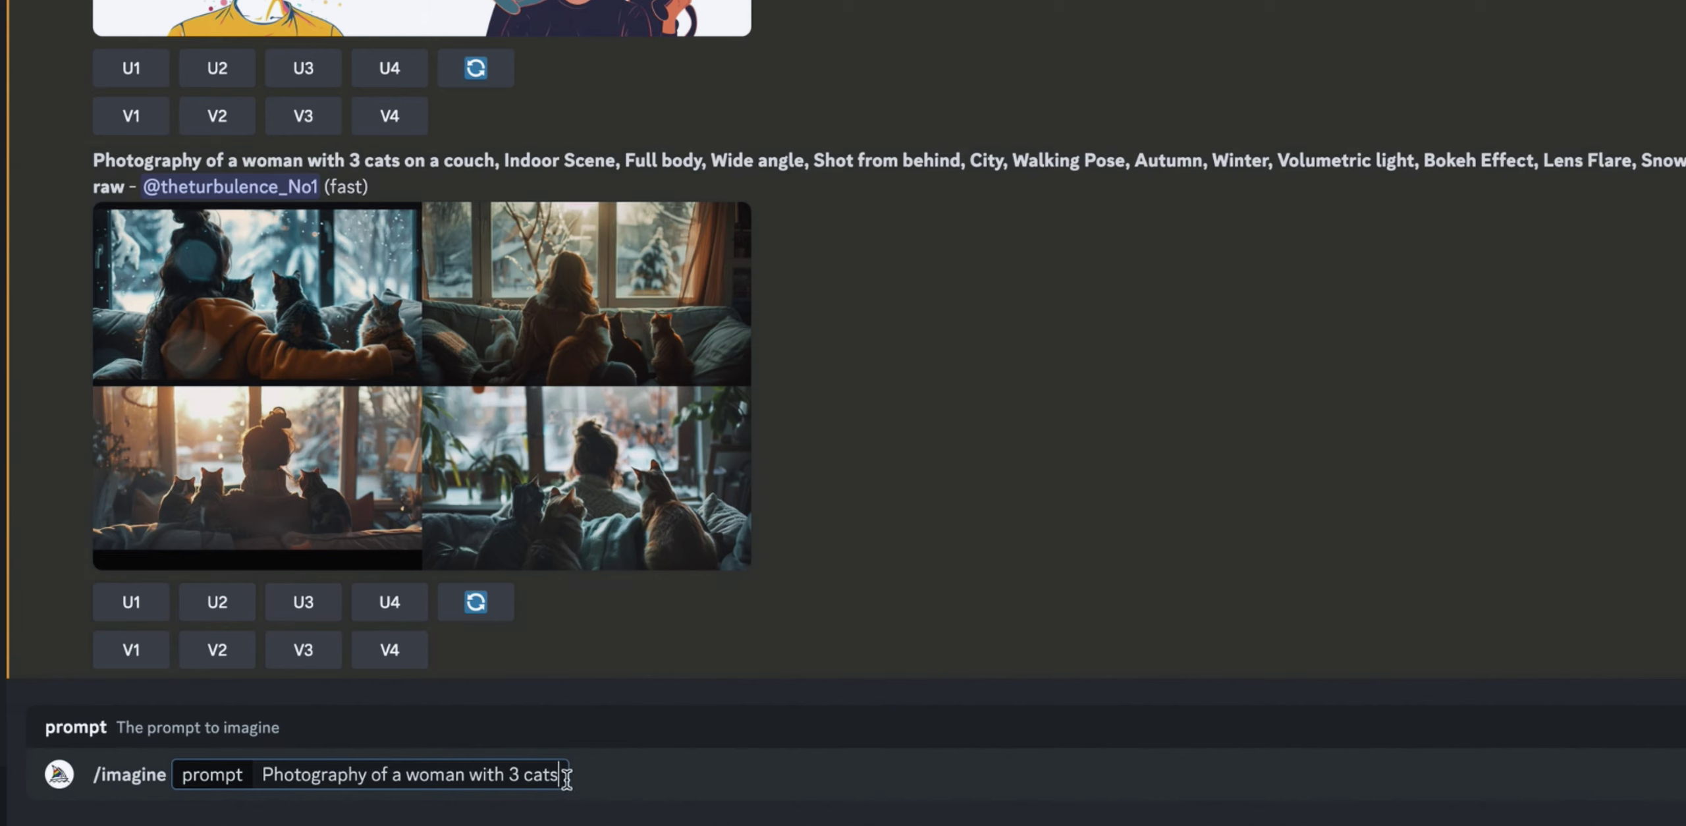
{"action": "left_click_drag", "start_coordinate": [558, 774], "coordinate": [260, 775]}
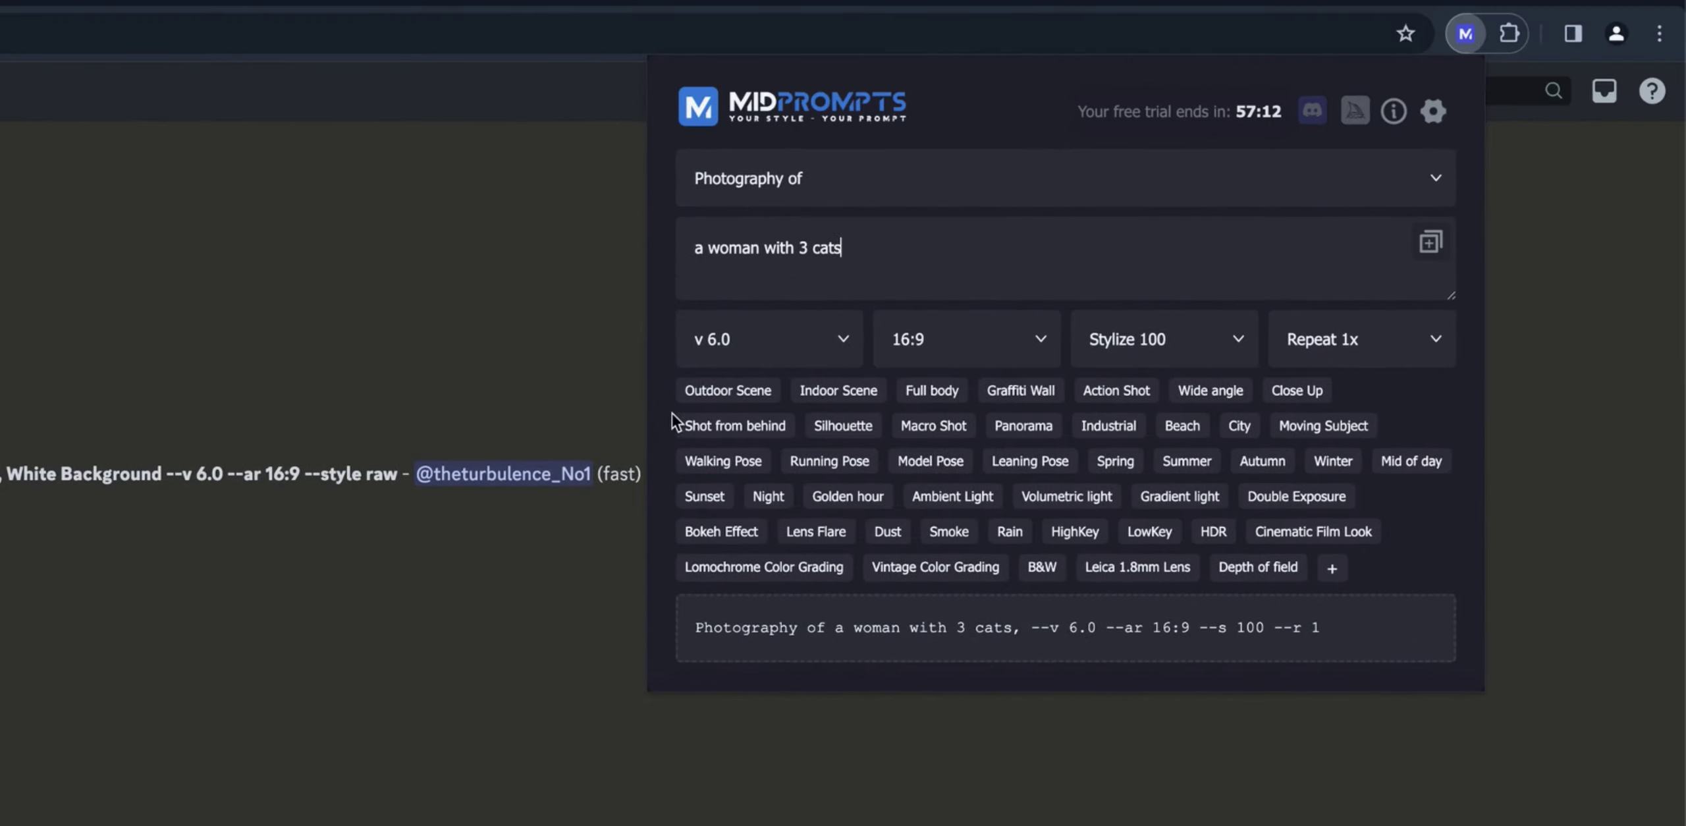
In MidPrompts, add the tags Outdoor Scene, Full body, Shot from behind, City, Walking Pose and Summer to the prompt
{"action": "mouse_move", "coordinate": [717, 397]}
{"action": "left_click", "coordinate": [718, 395]}
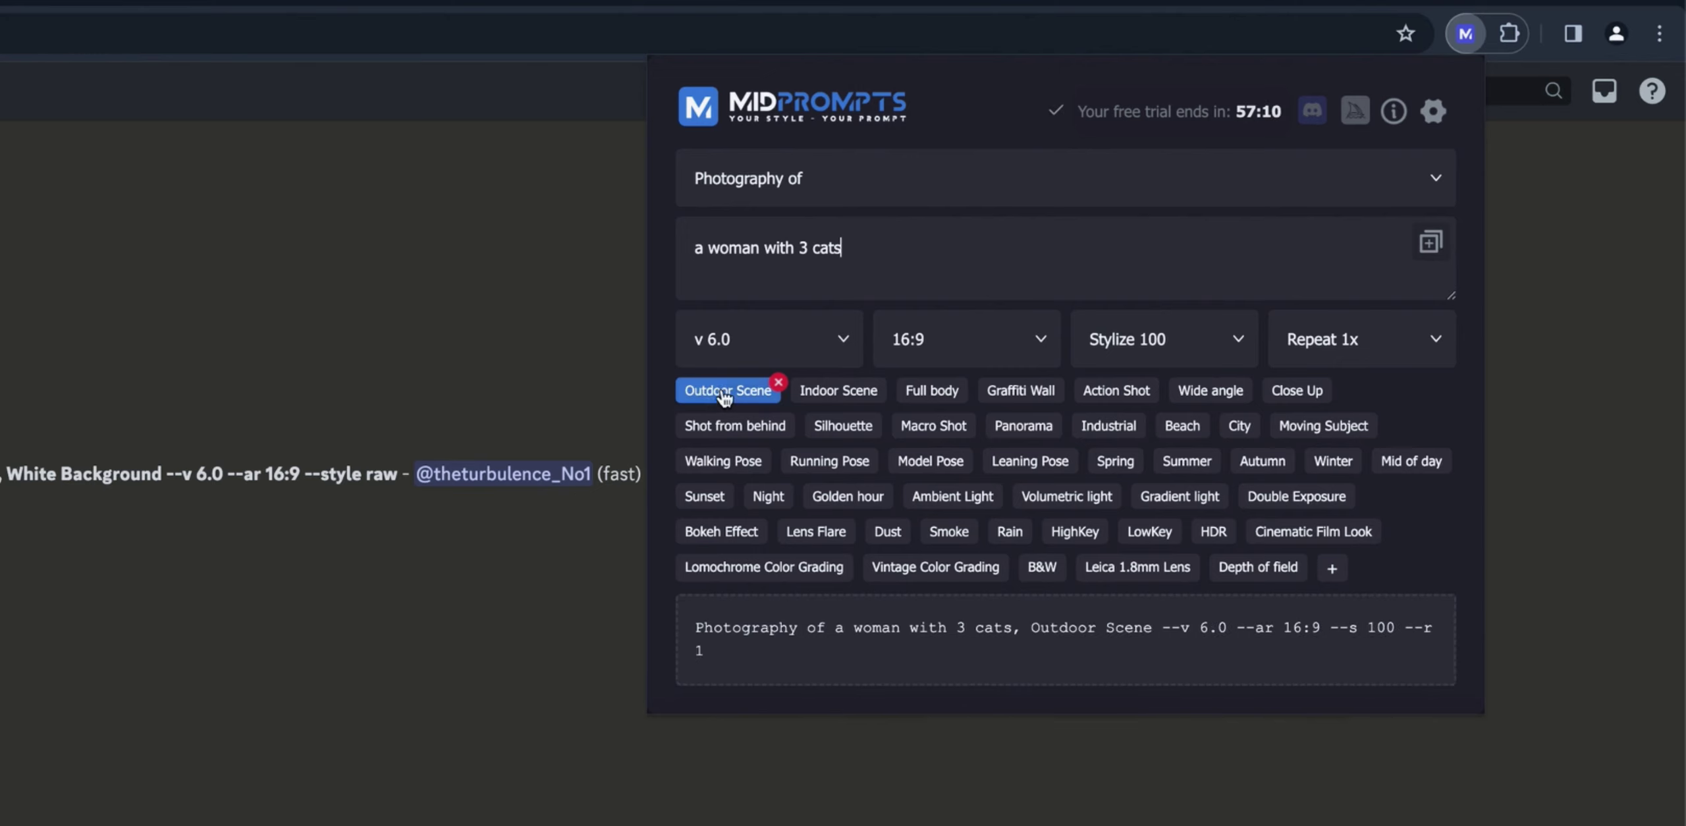
{"action": "left_click", "coordinate": [929, 392]}
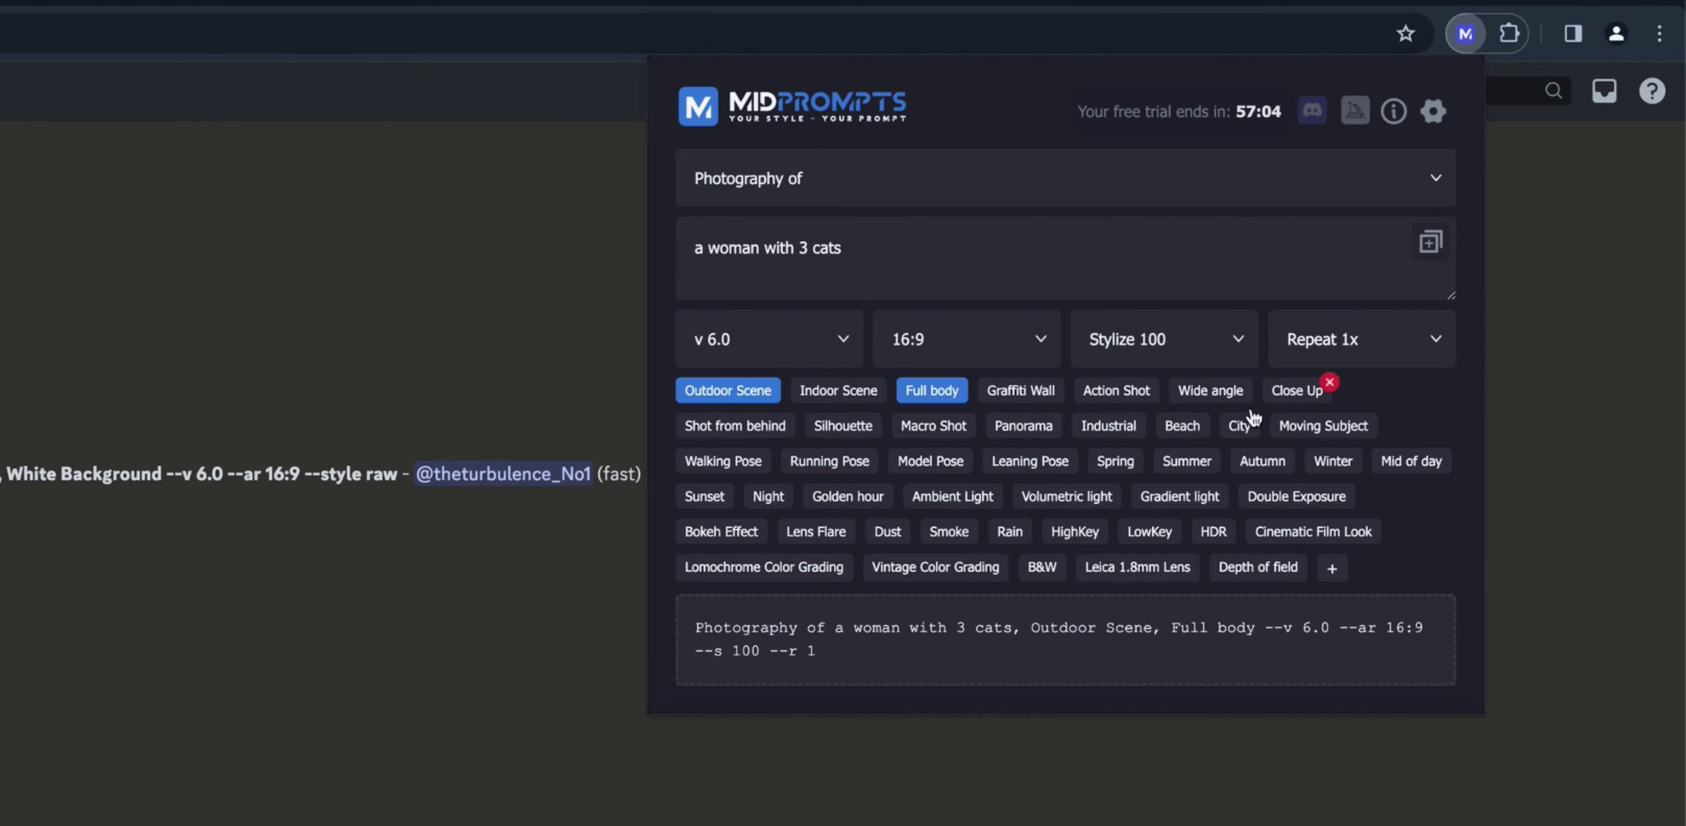
{"action": "left_click", "coordinate": [729, 429]}
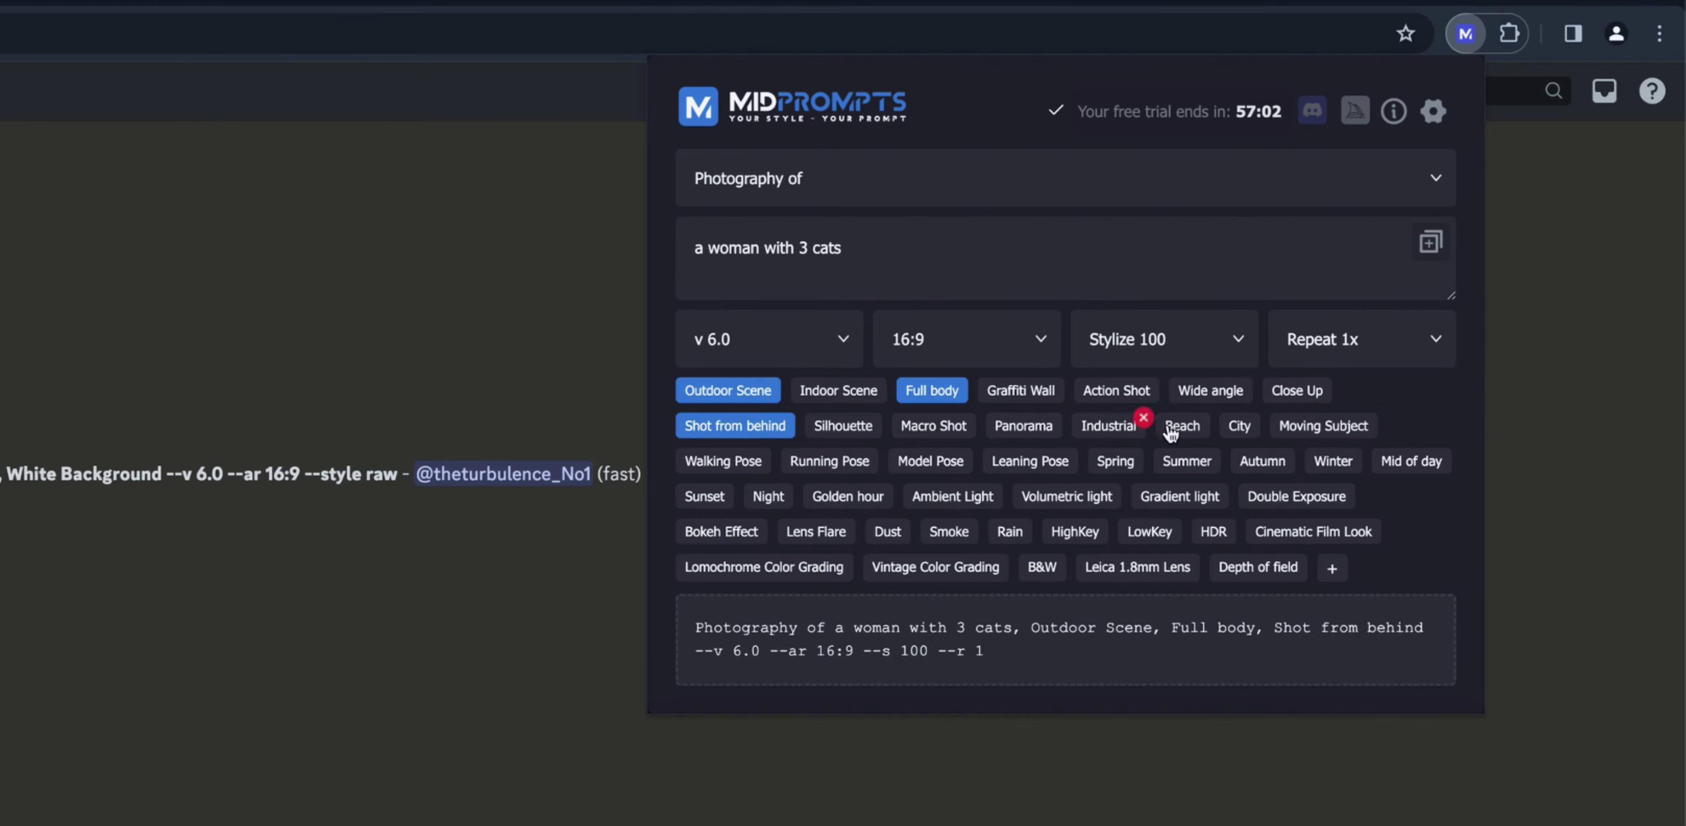
{"action": "left_click", "coordinate": [1236, 431]}
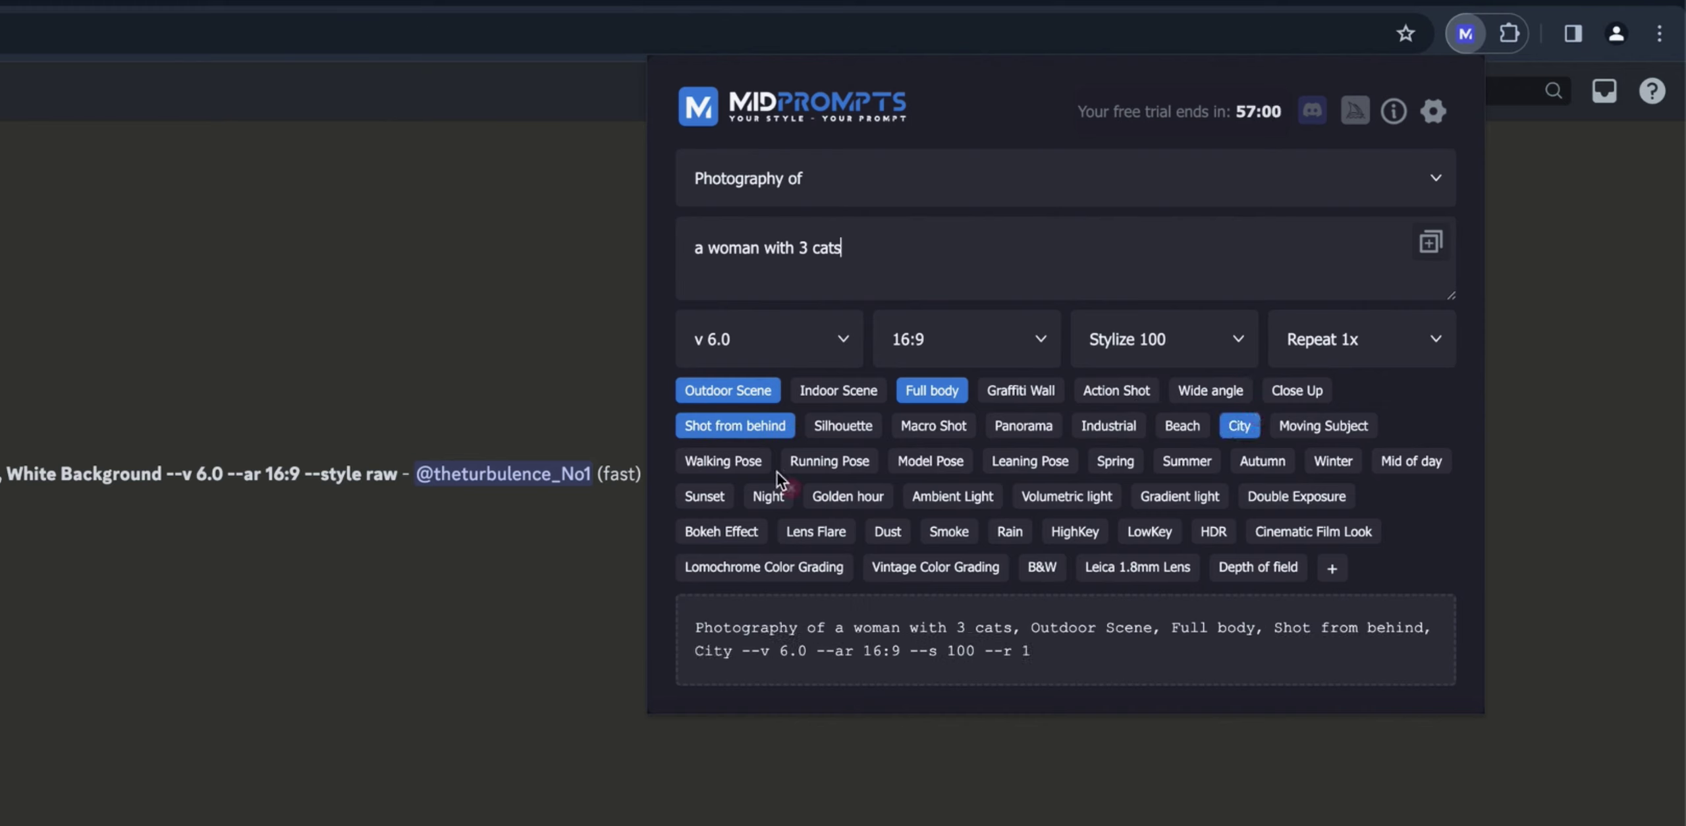
{"action": "left_click", "coordinate": [714, 465]}
{"action": "left_click", "coordinate": [1185, 465]}
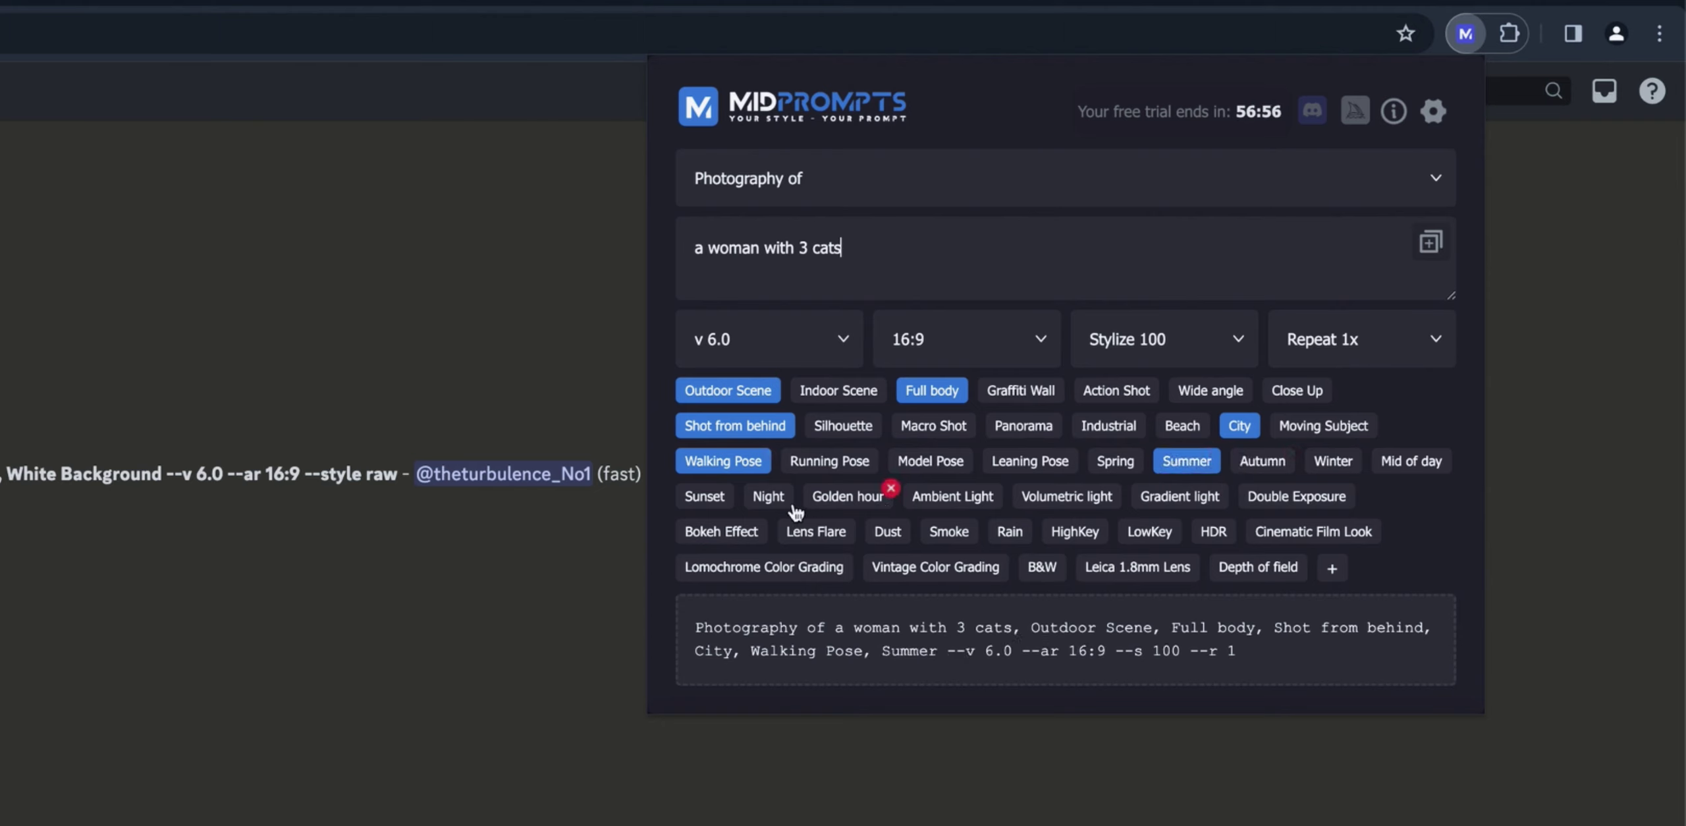
Add the tags Volumetric light, Lens Flare, Bokeh Effect, HDR and Cinematic Film Look to the prompt
{"action": "left_click", "coordinate": [1067, 504]}
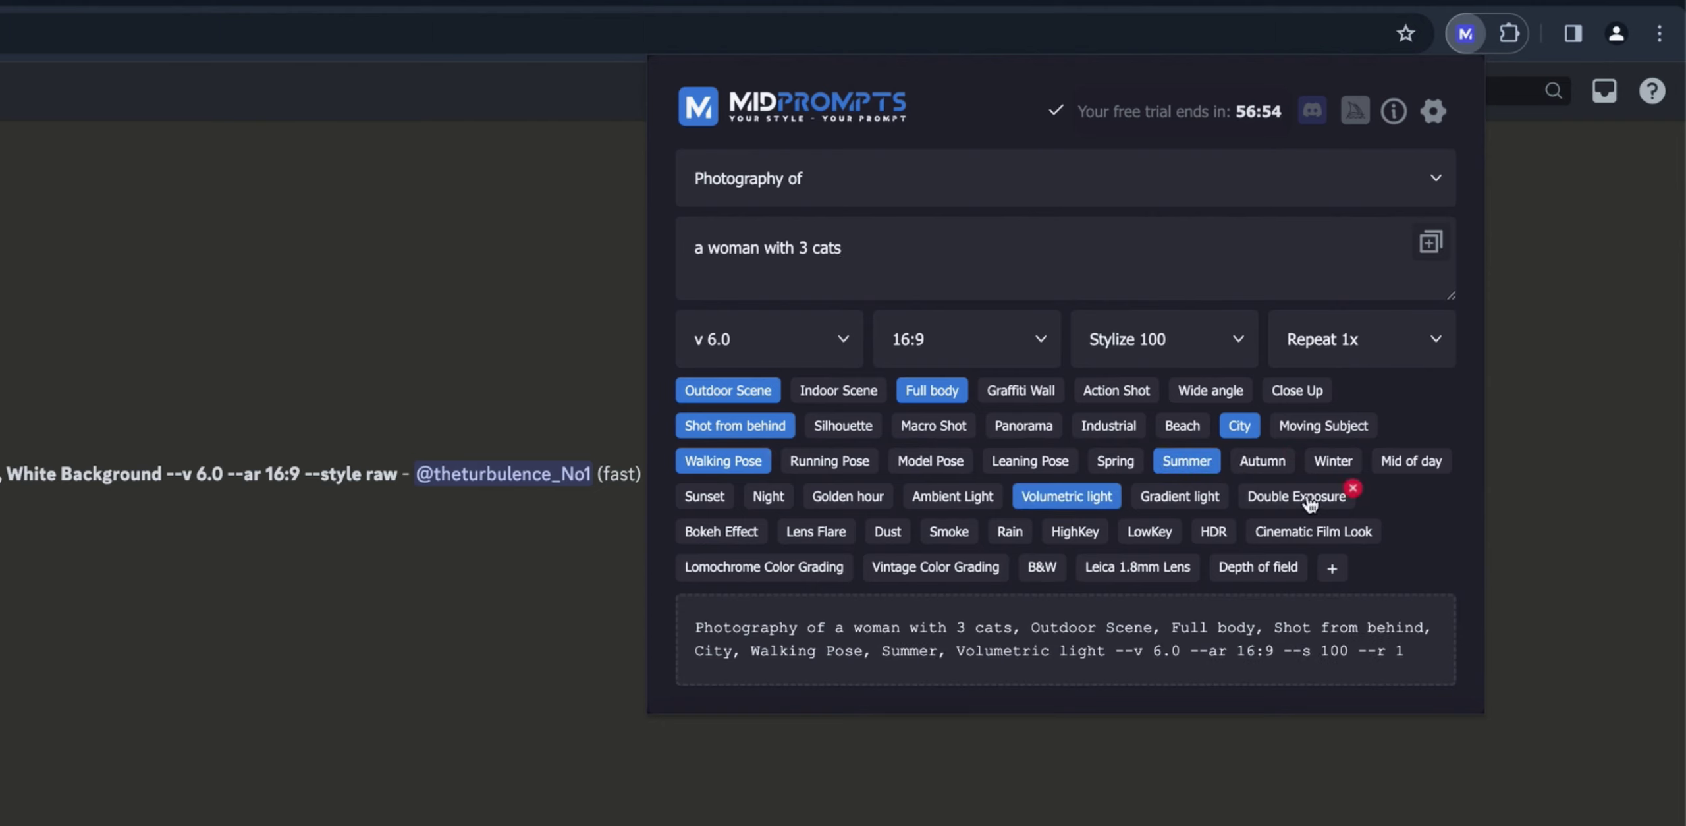
{"action": "left_click", "coordinate": [815, 535]}
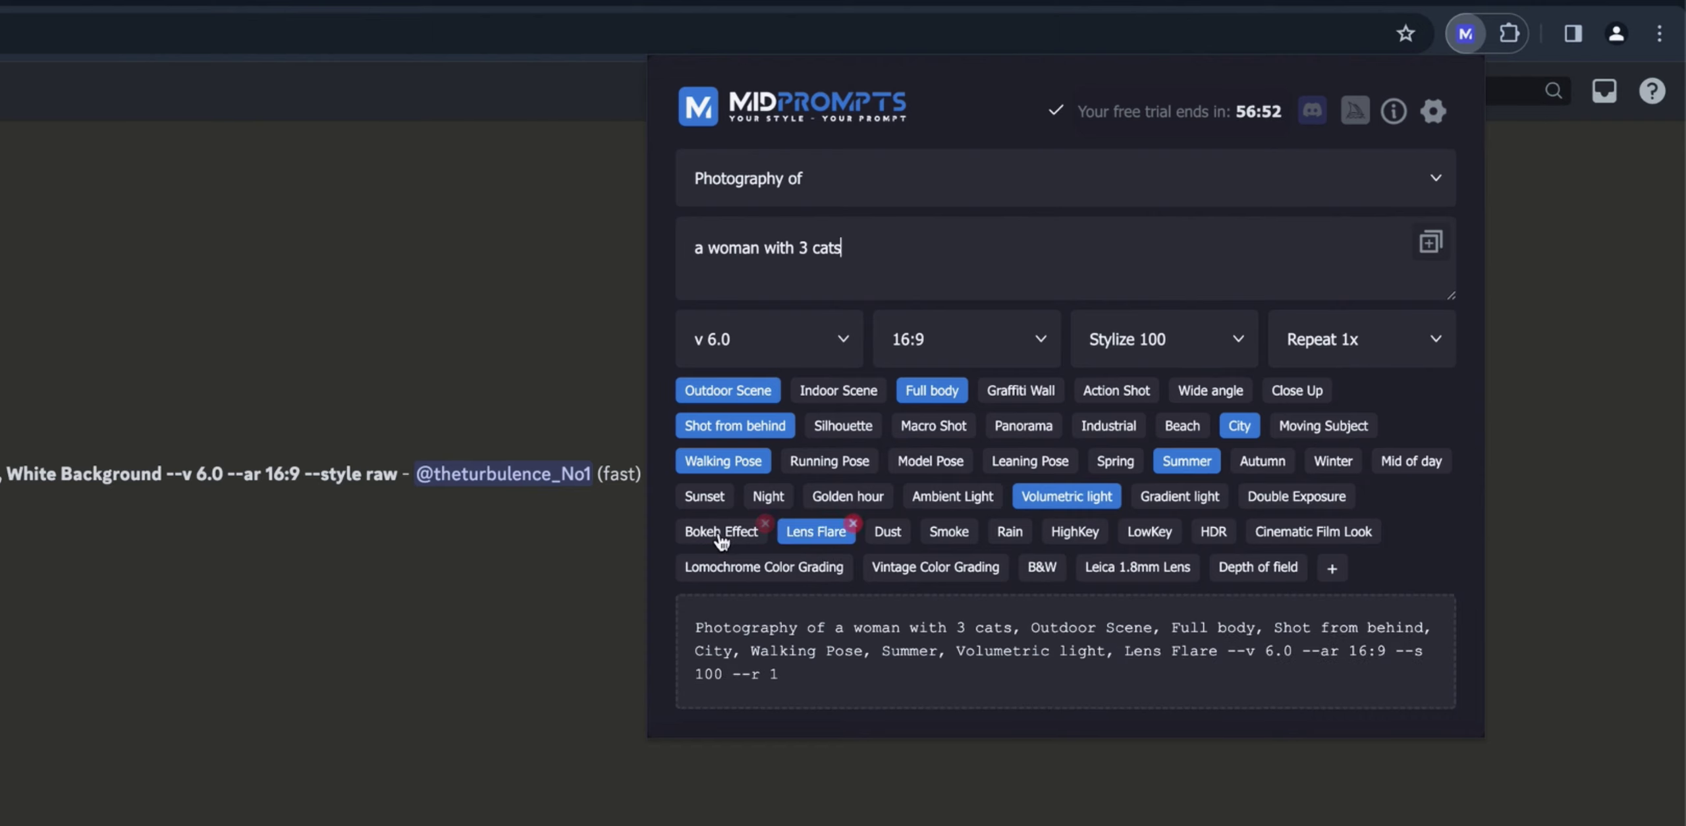
{"action": "left_click", "coordinate": [731, 534]}
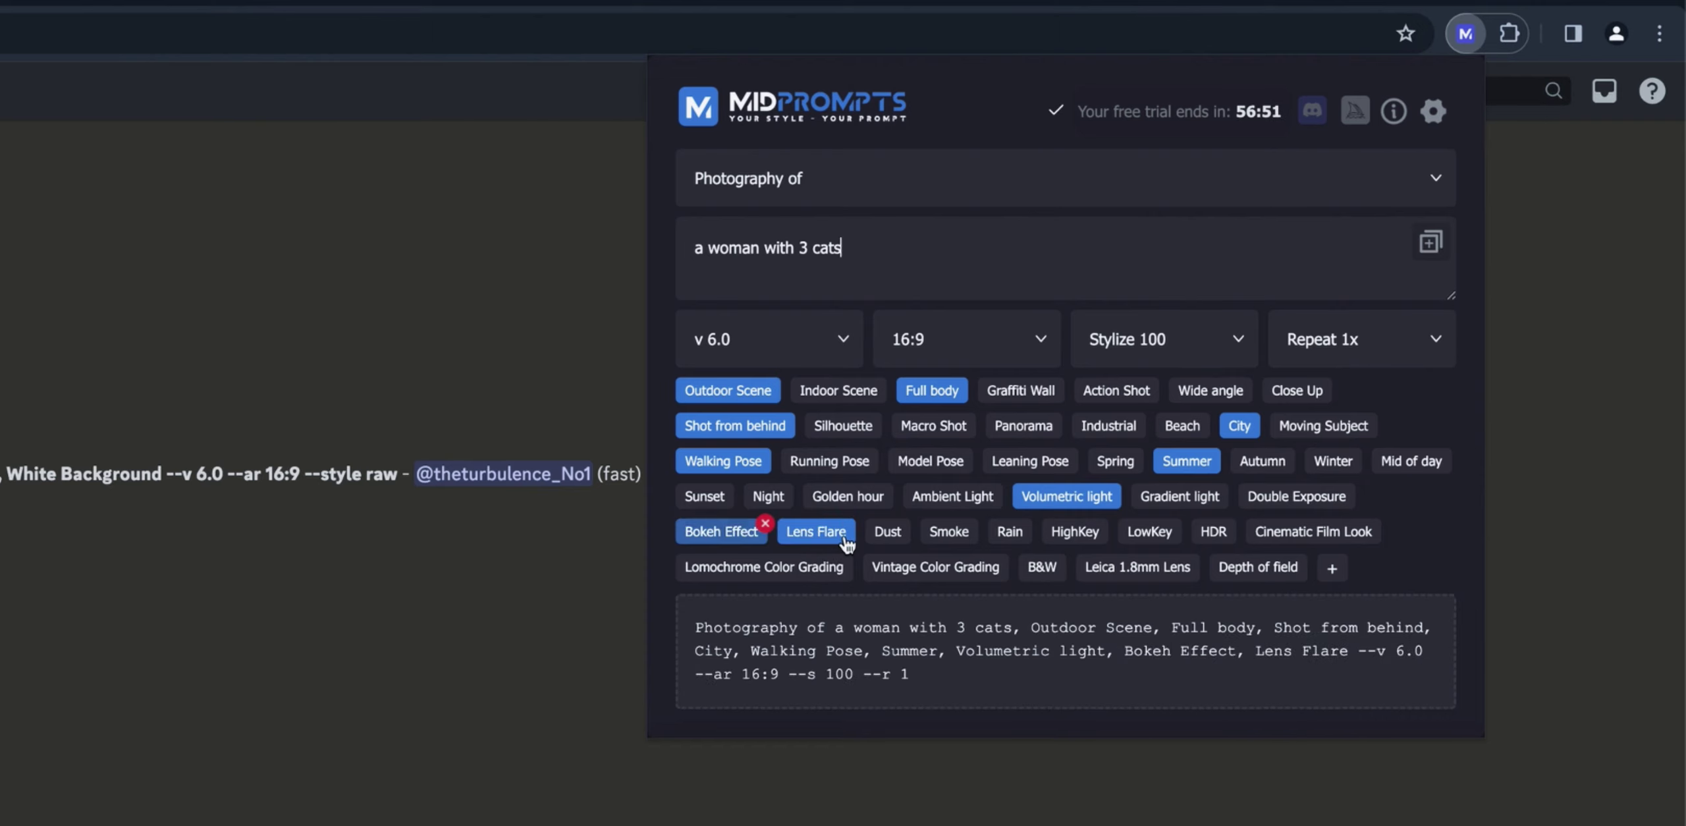
{"action": "left_click", "coordinate": [1212, 531]}
{"action": "left_click", "coordinate": [1299, 533]}
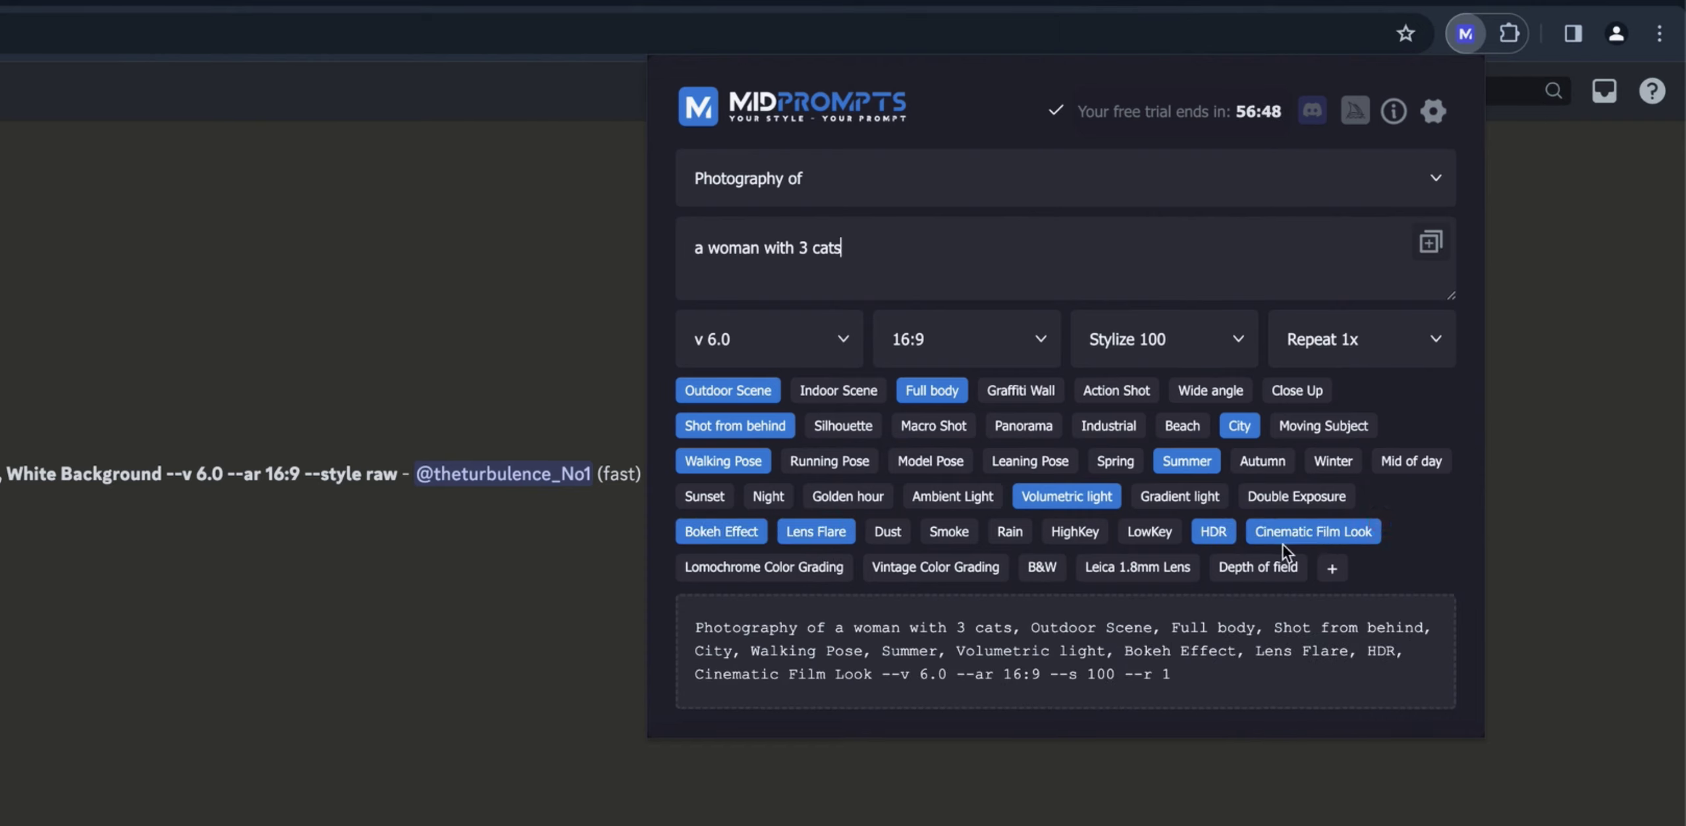
Add the tags Vintage Color Grading, Leica 1.8mm Lens and Depth of field, and try the Graffiti Wall tag before removing it
{"action": "left_click", "coordinate": [927, 572]}
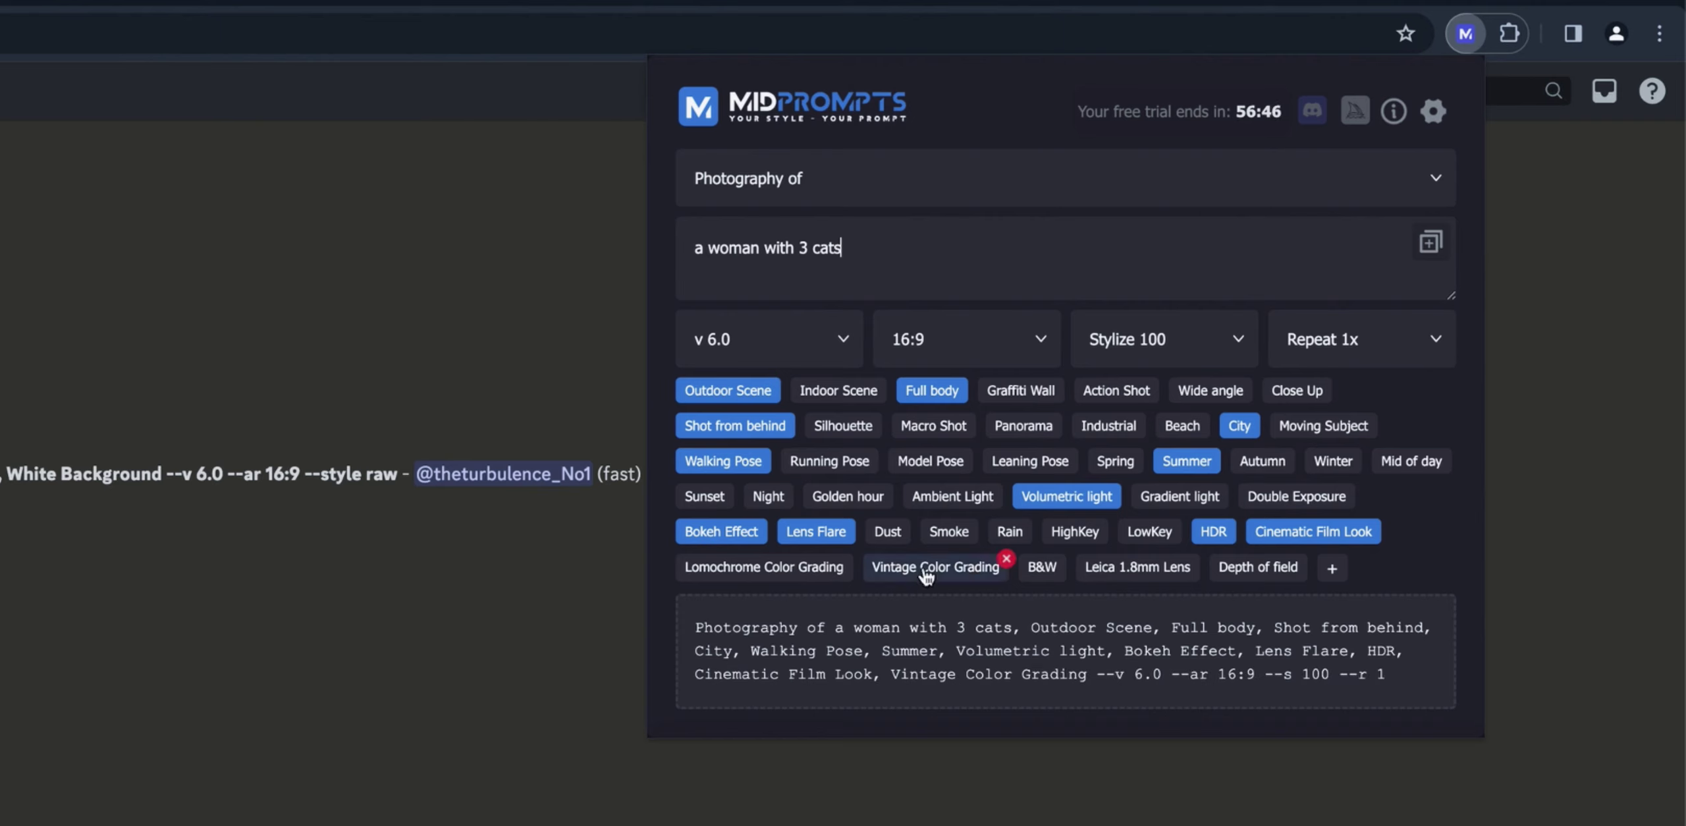
{"action": "left_click", "coordinate": [1145, 571]}
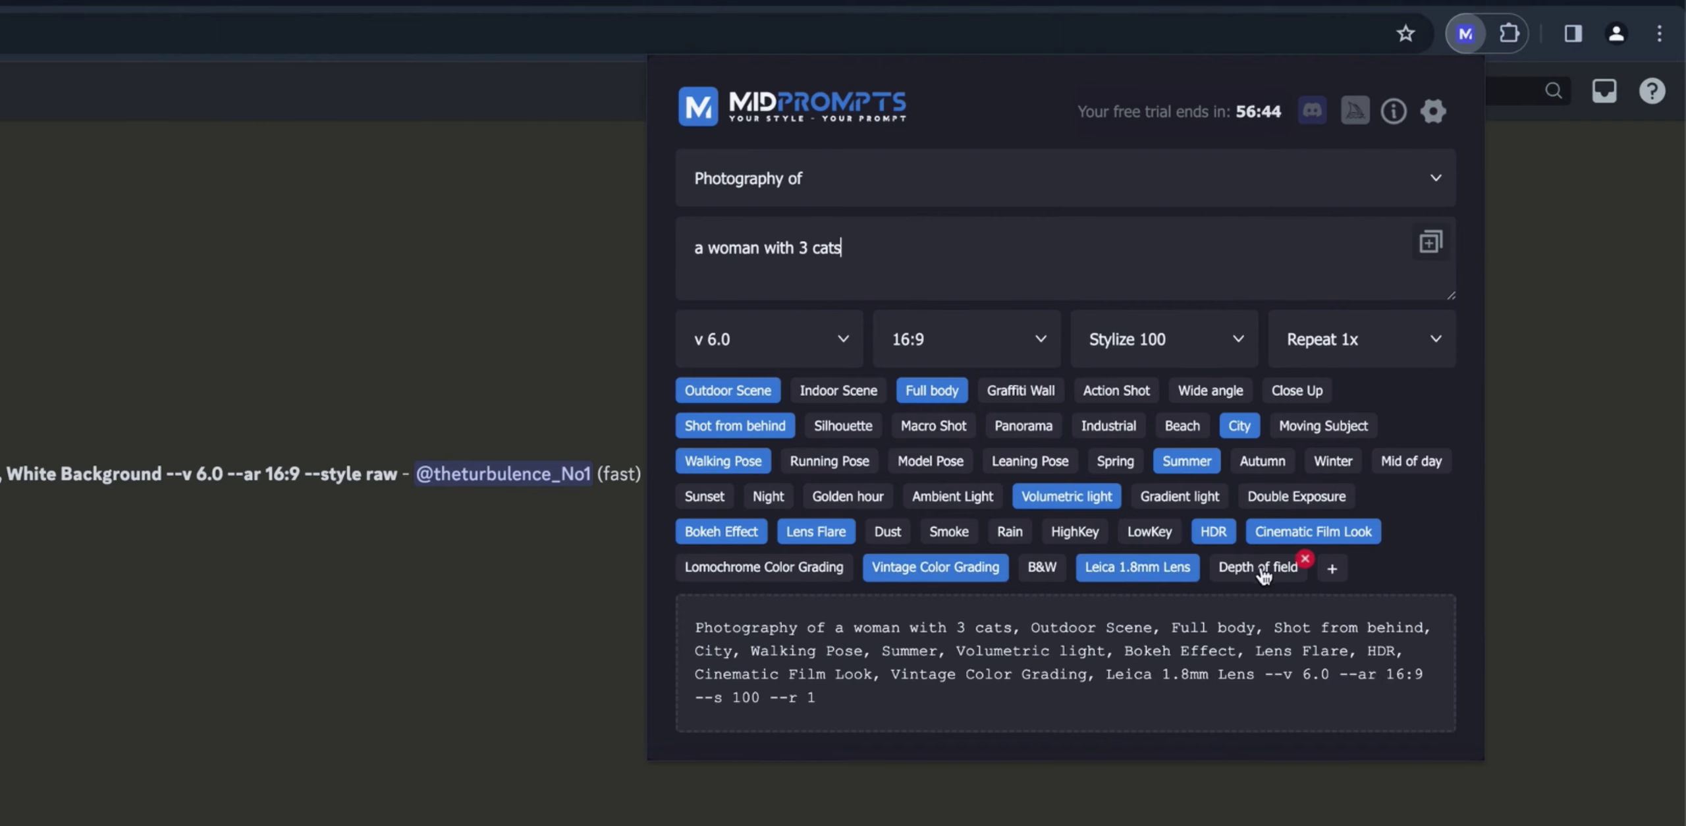
{"action": "left_click", "coordinate": [1259, 574]}
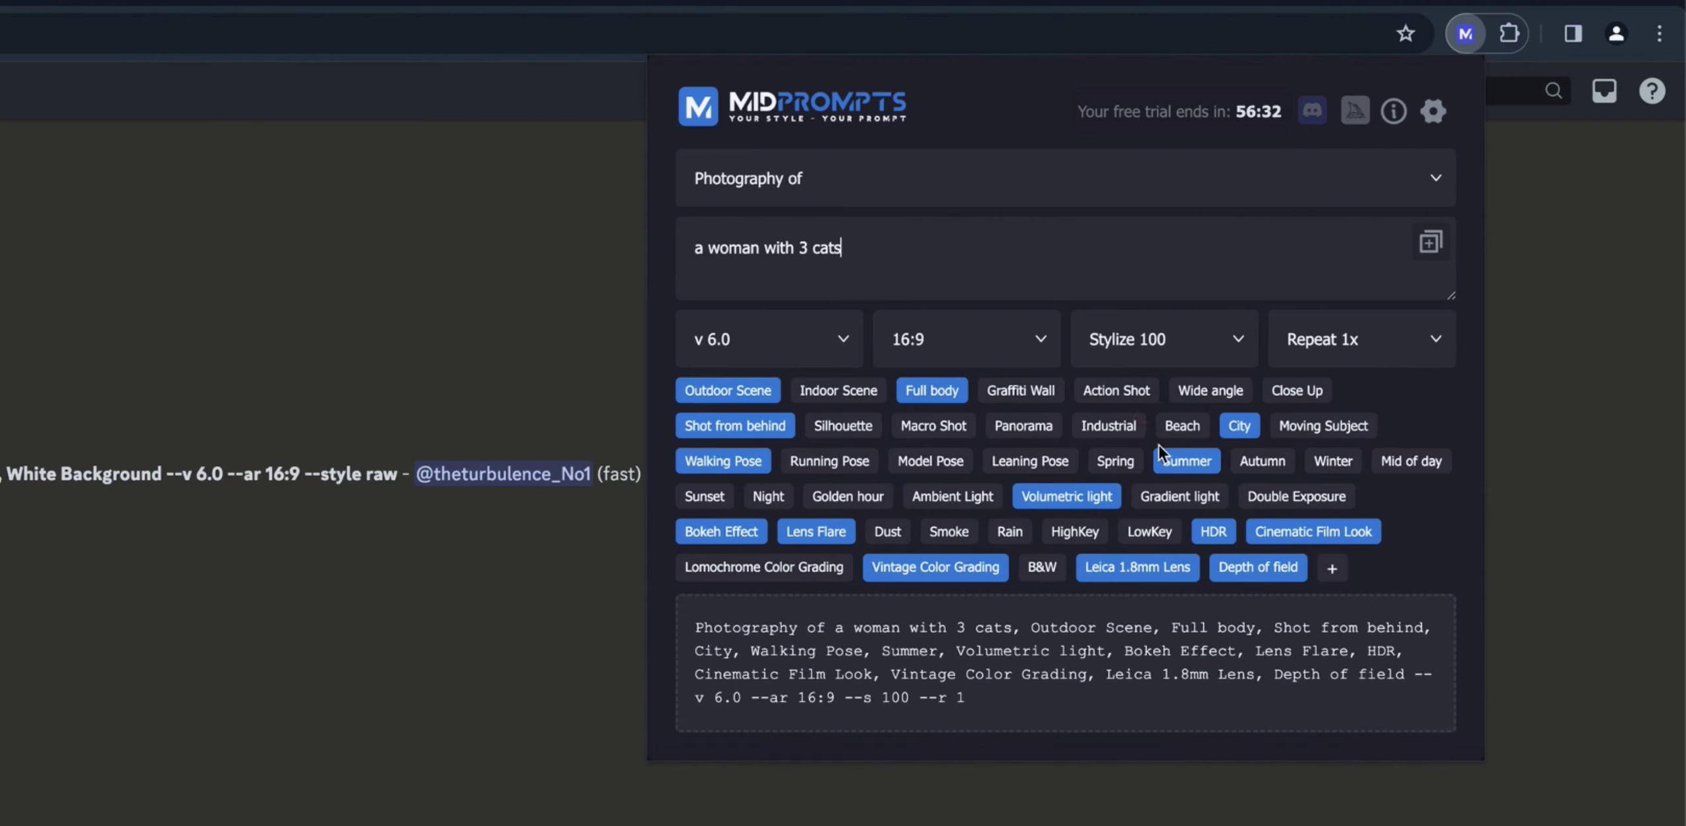
{"action": "left_click", "coordinate": [1021, 394]}
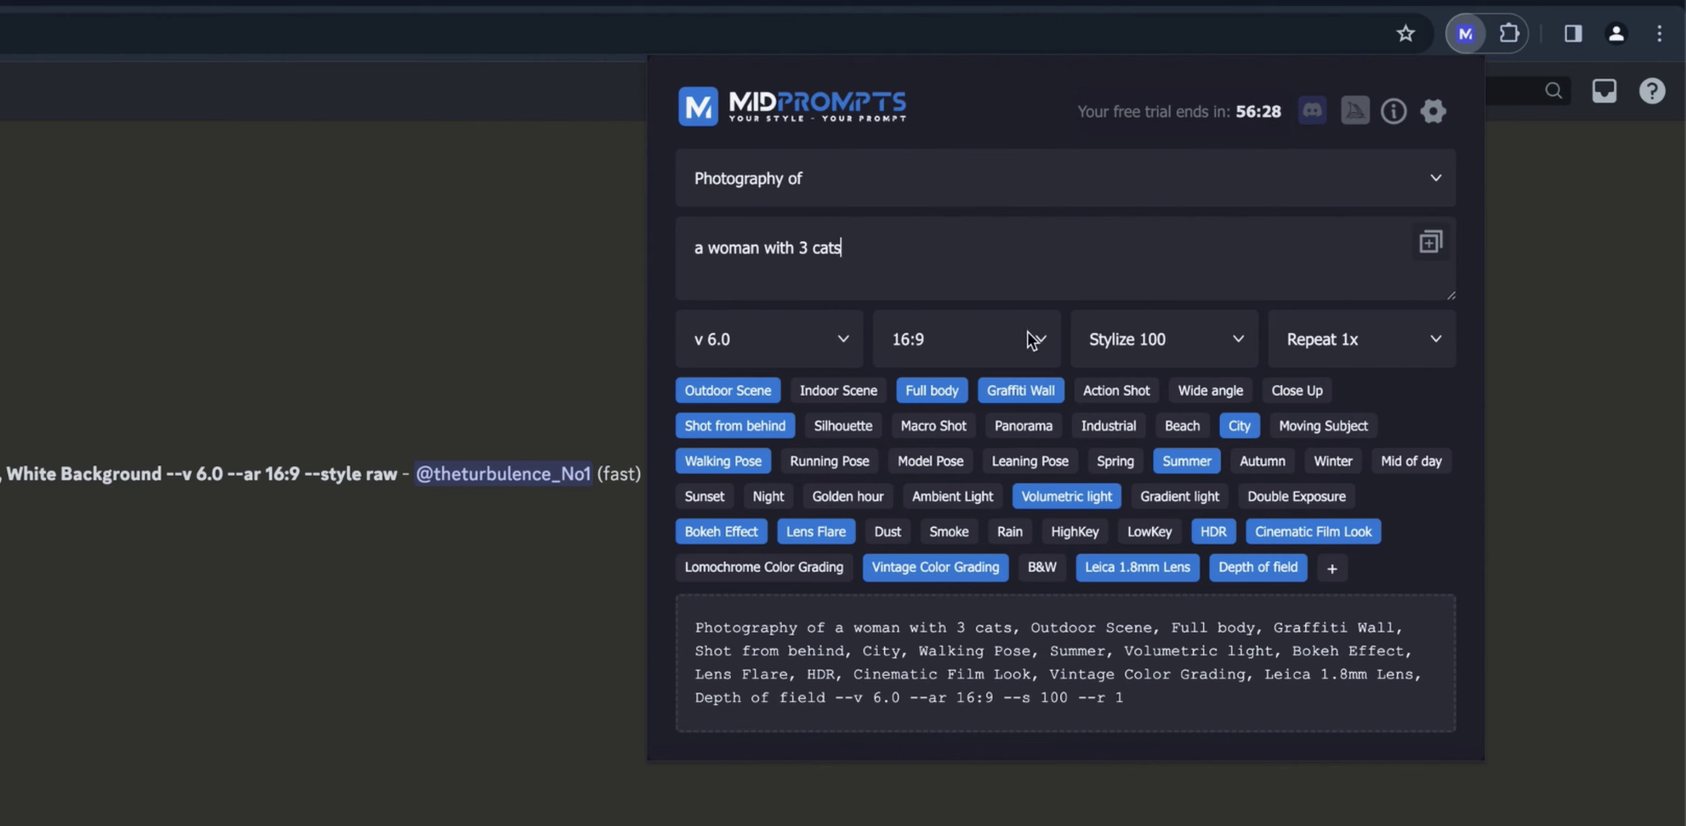
{"action": "left_click", "coordinate": [1027, 392]}
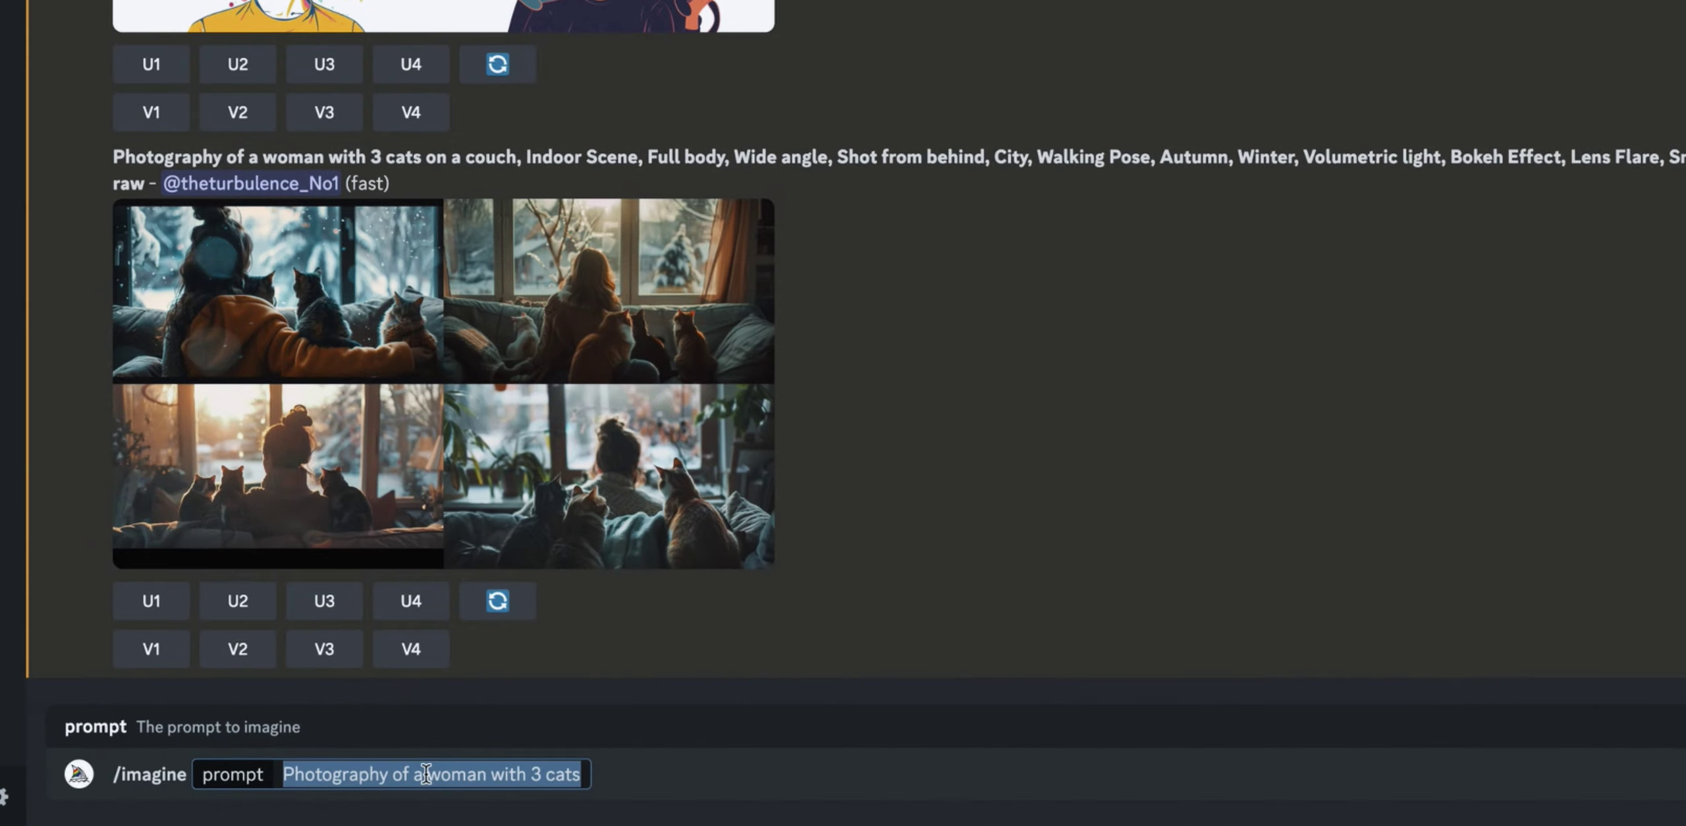
Replace the /imagine prompt text in Discord with the tagged prompt copied from MidPrompts and submit it
{"action": "left_click_drag", "start_coordinate": [486, 774], "coordinate": [426, 773]}
{"action": "triple_click", "coordinate": [426, 774]}
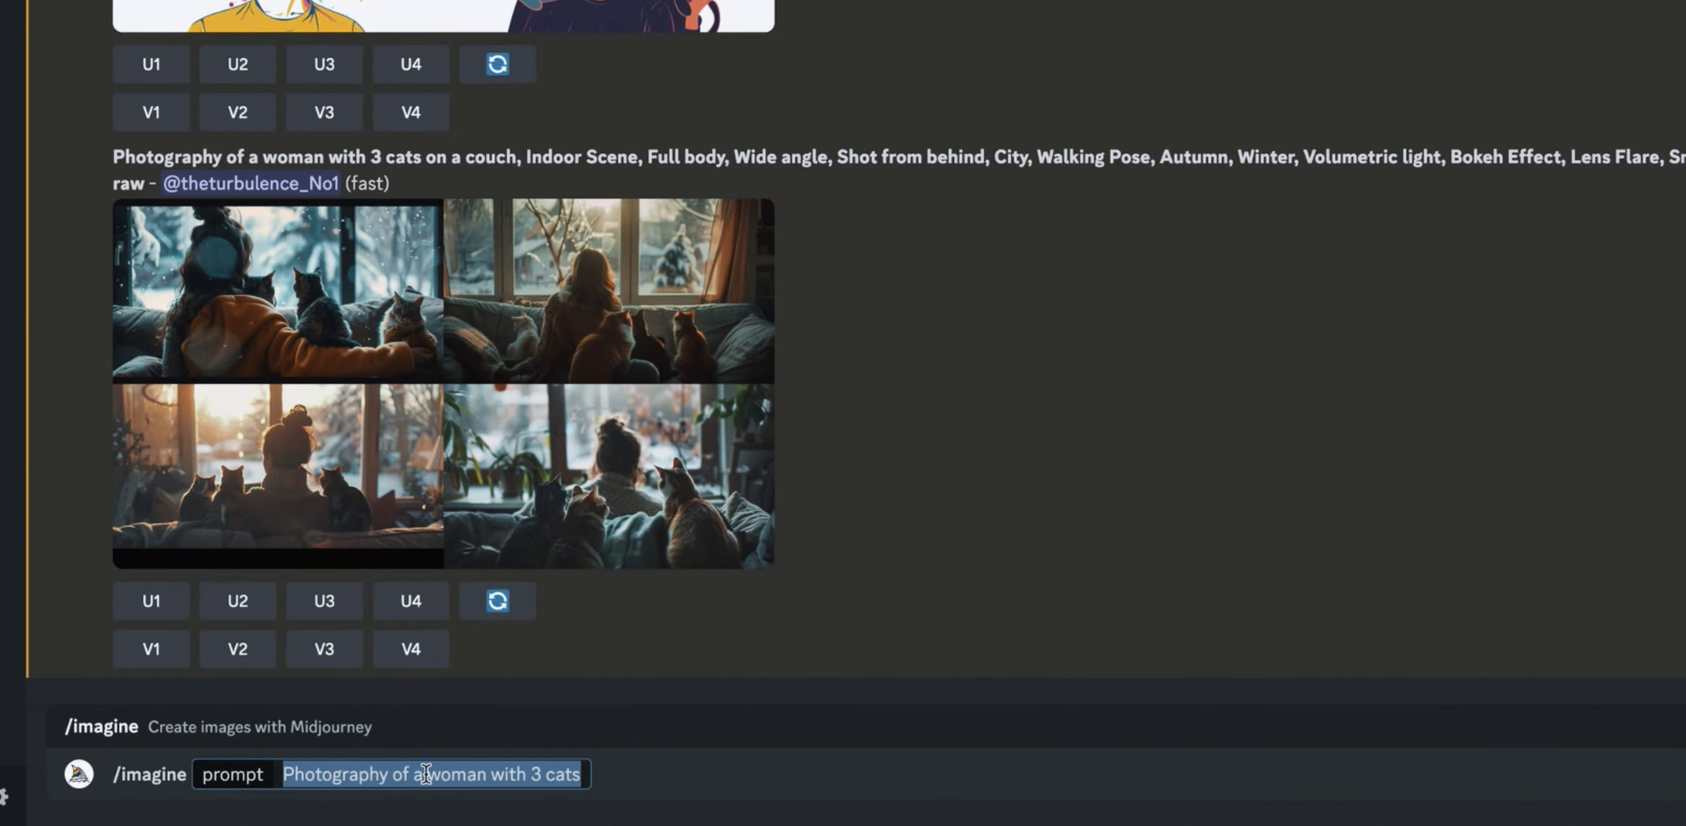
{"action": "key", "text": "ctrl+v"}
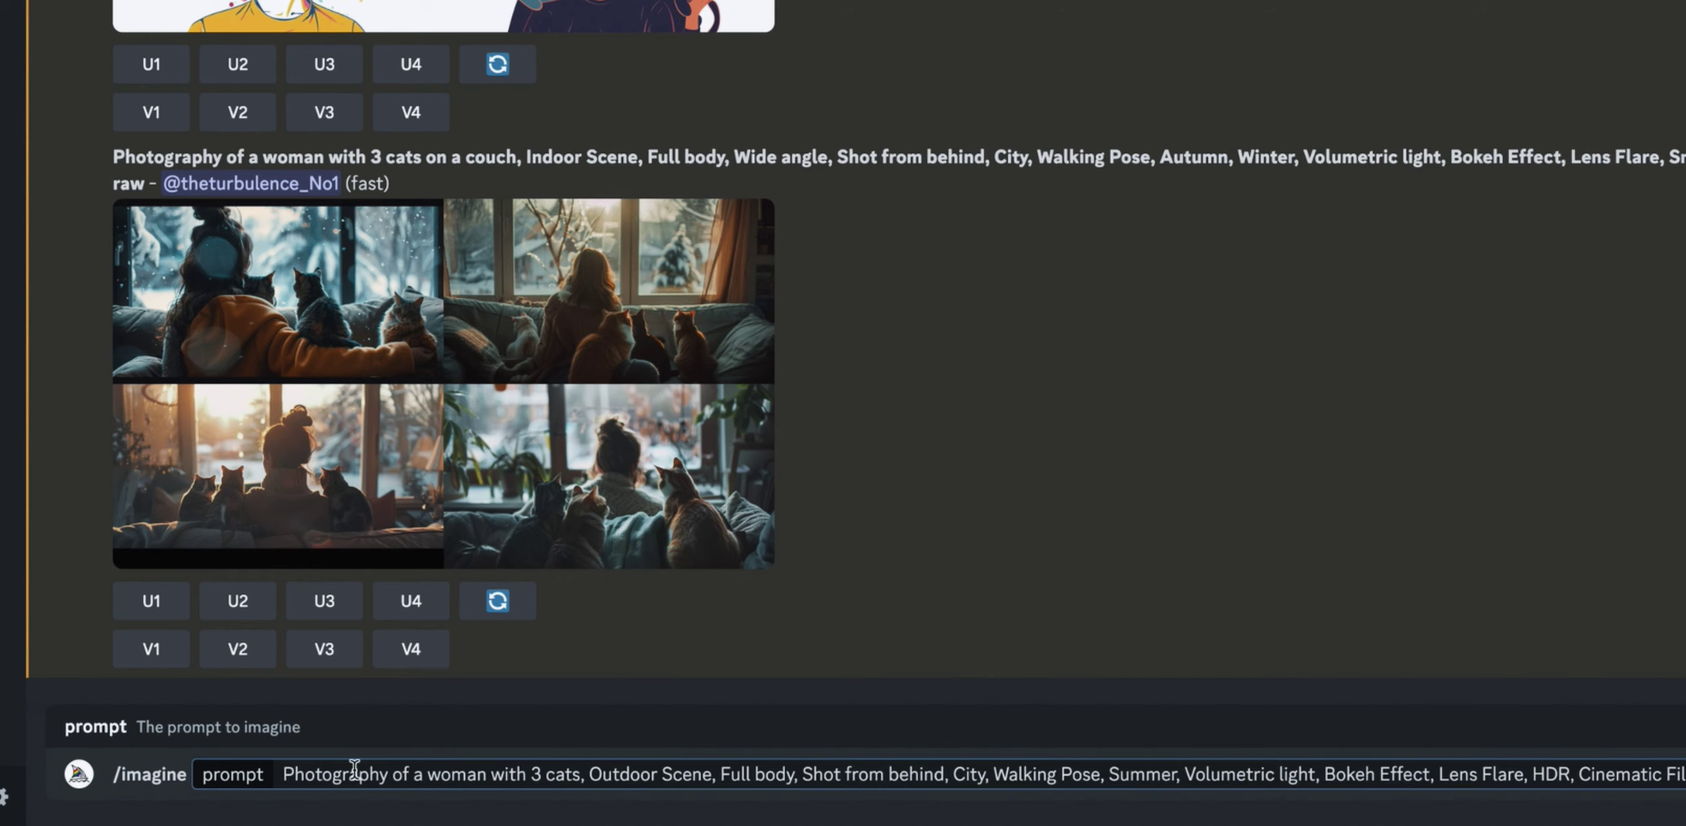
{"action": "key", "text": "Return"}
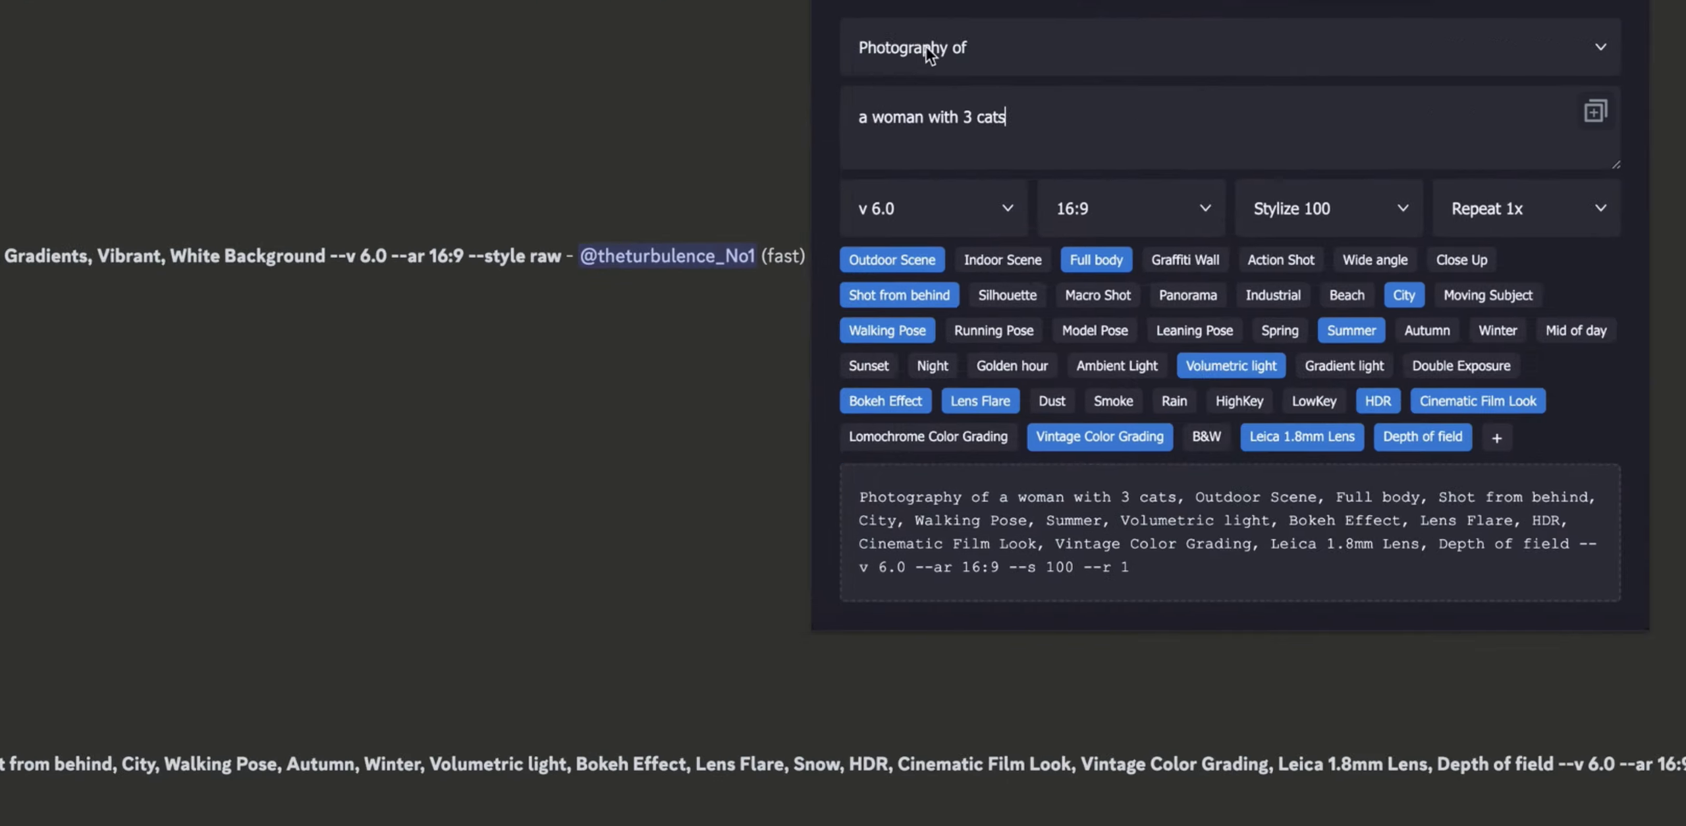
Back in MidPrompts, keep the prompt type Photography of and save the tagged prompt as a snapshot
{"action": "left_click", "coordinate": [761, 177]}
{"action": "left_click", "coordinate": [813, 181]}
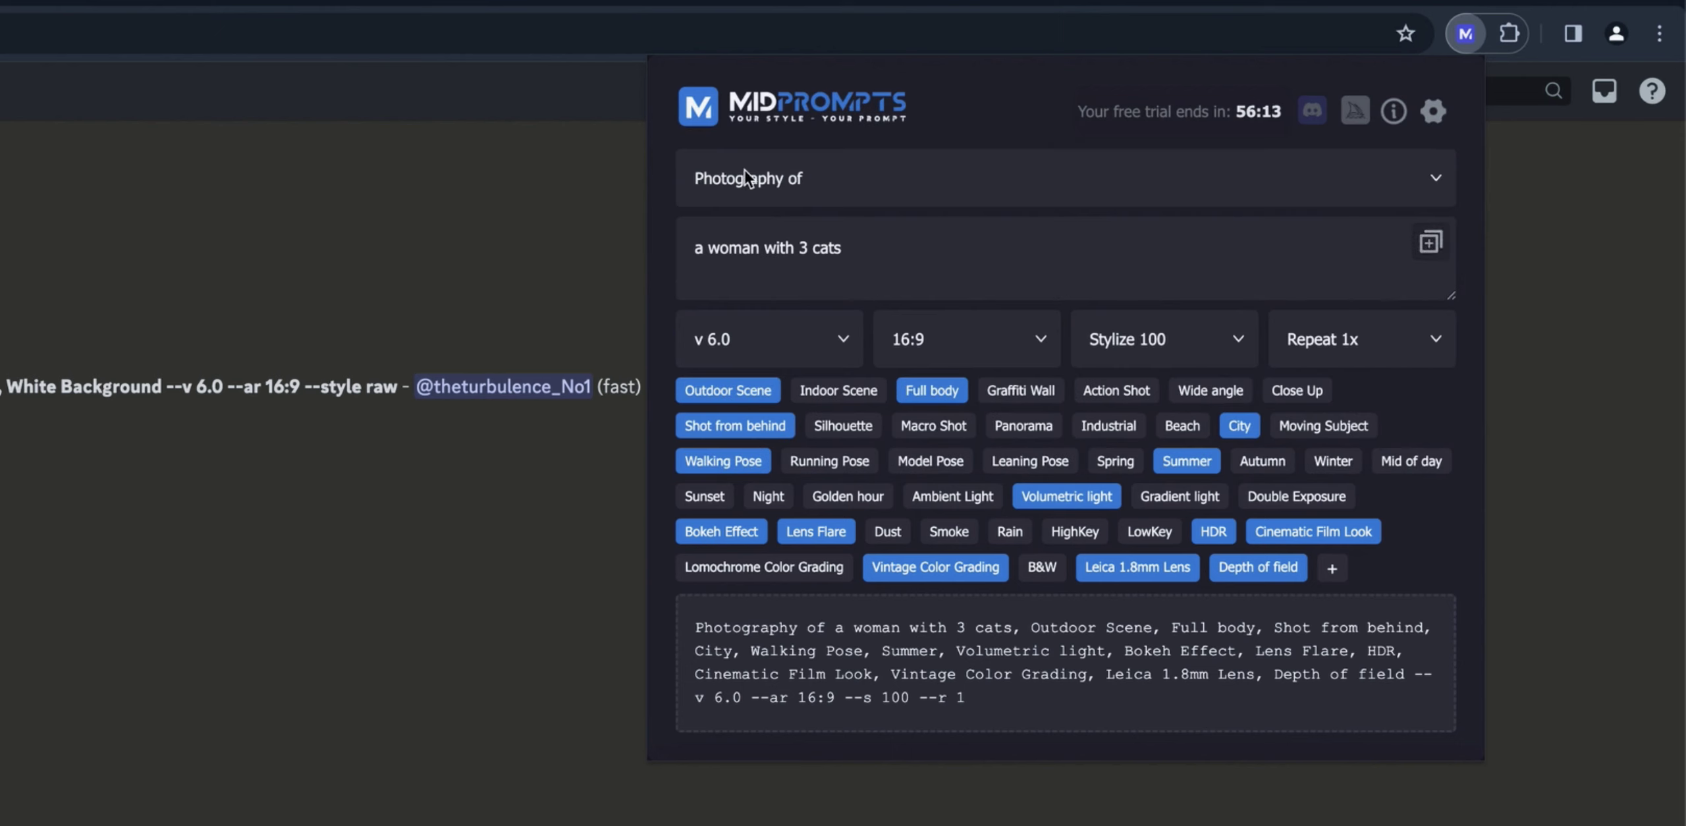
{"action": "left_click", "coordinate": [1436, 249]}
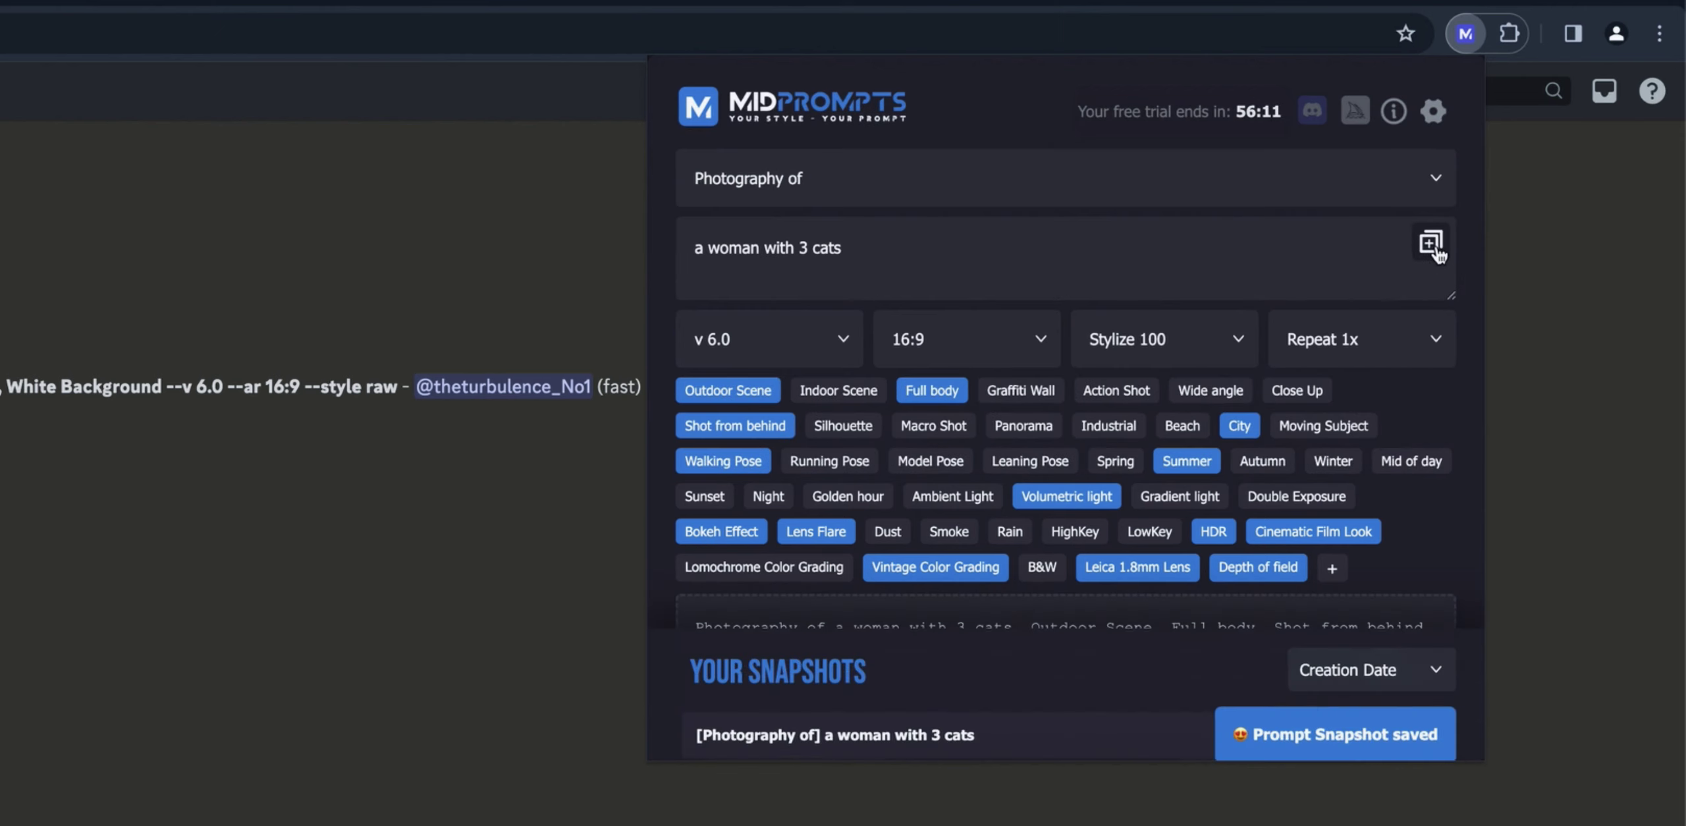
Switch the prompt type to Illustration of for the same subject
{"action": "left_click", "coordinate": [803, 183]}
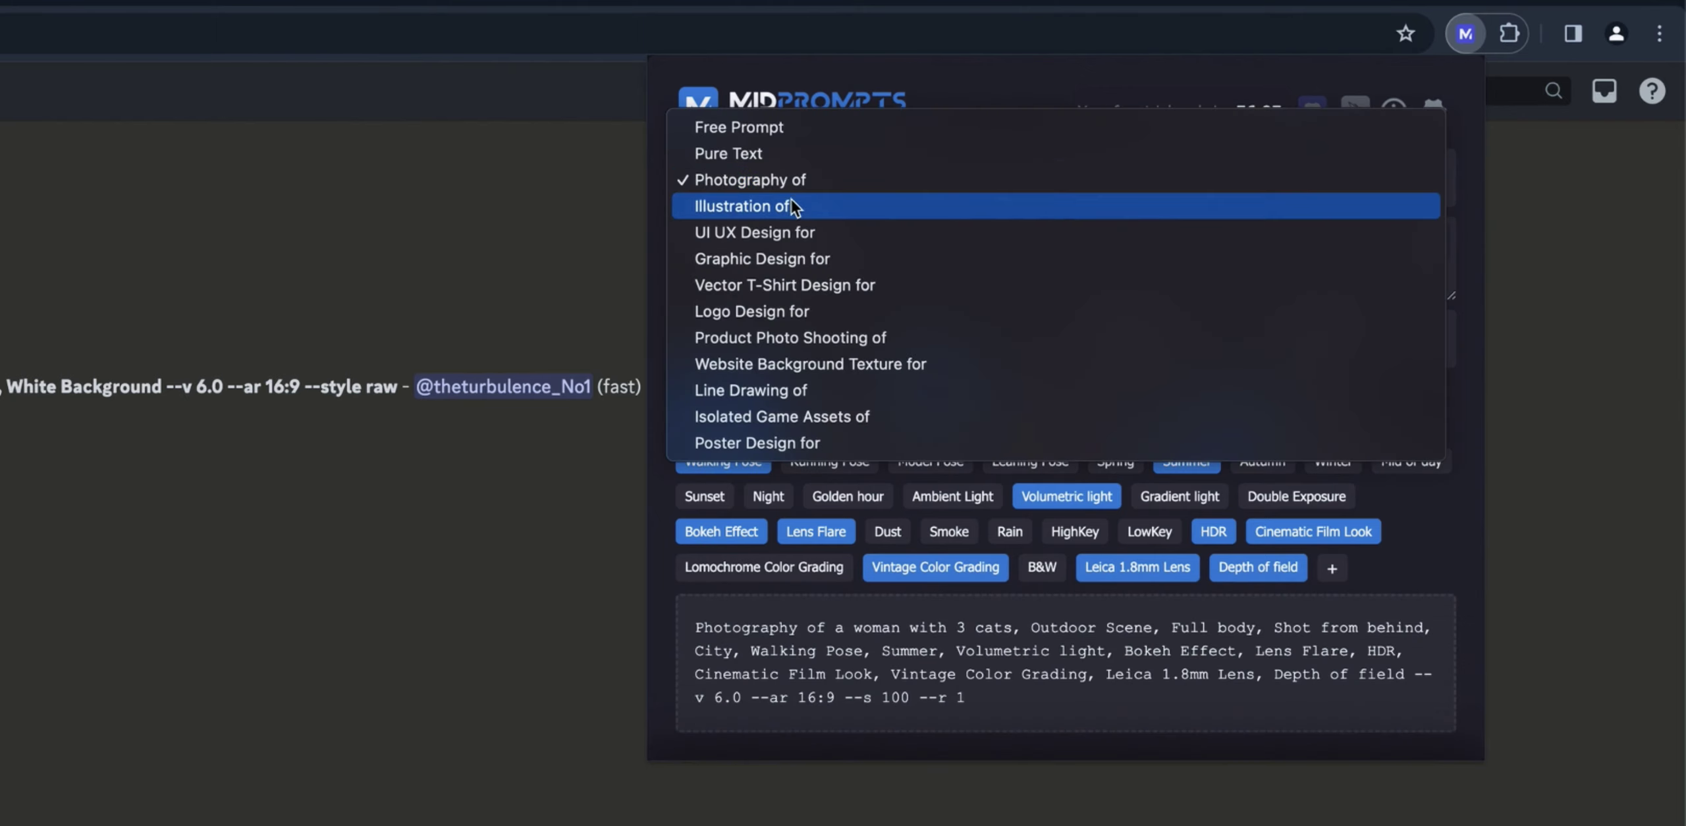
{"action": "left_click", "coordinate": [793, 206]}
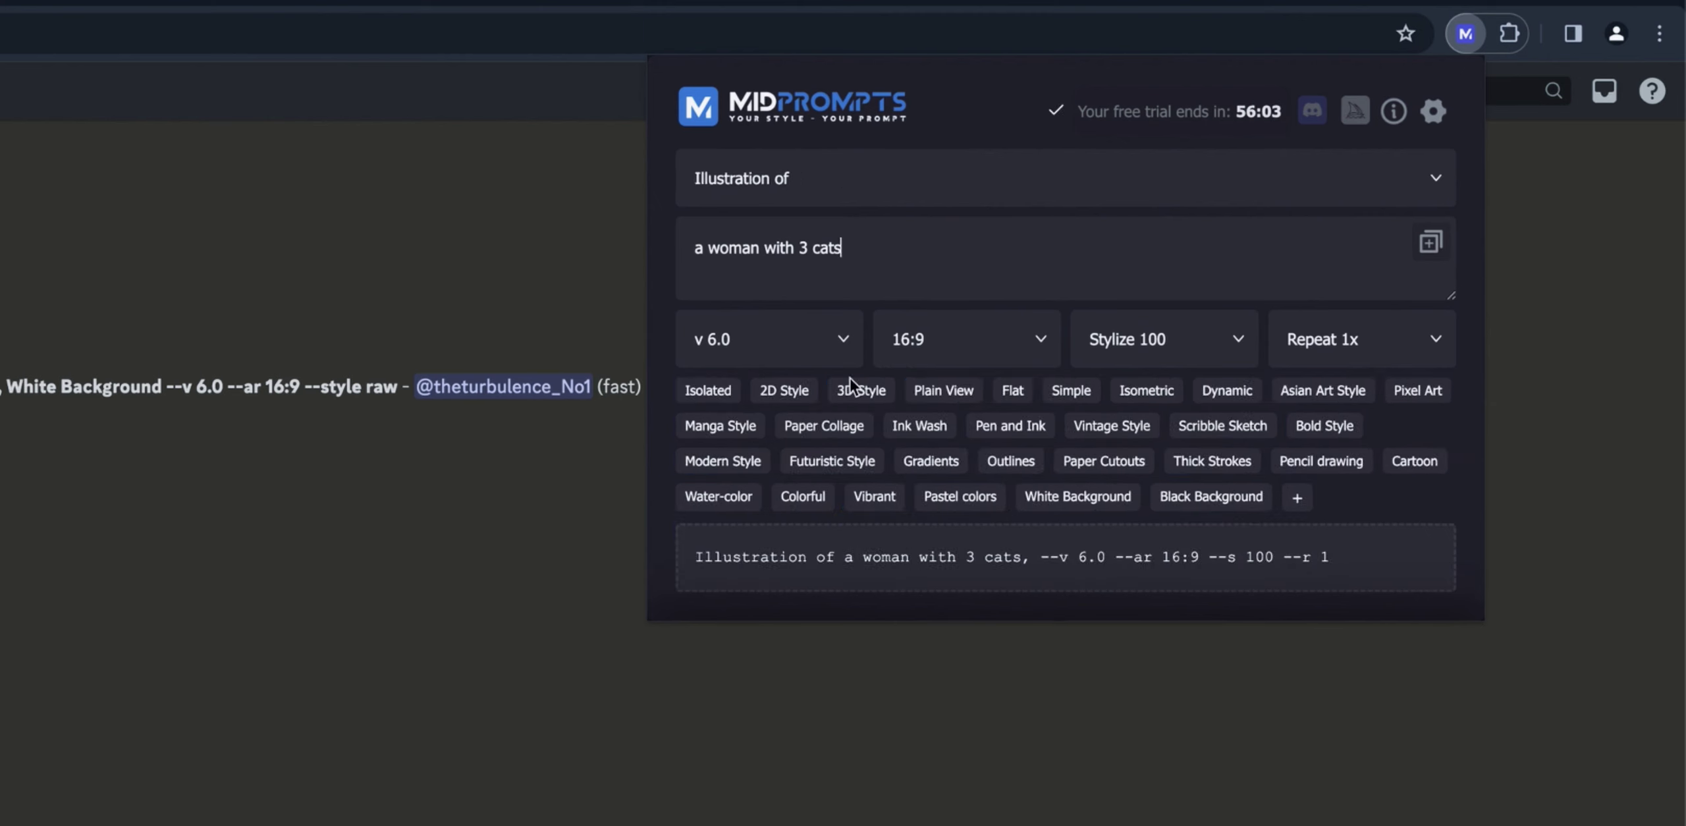
Add the tags Isolated, 2D Style, Simple, Asian Art Style, Manga Style, Vintage Style, Bold Style, Futuristic Style, Vibrant and White Background to the illustration prompt
{"action": "left_click", "coordinate": [702, 393]}
{"action": "left_click", "coordinate": [785, 391]}
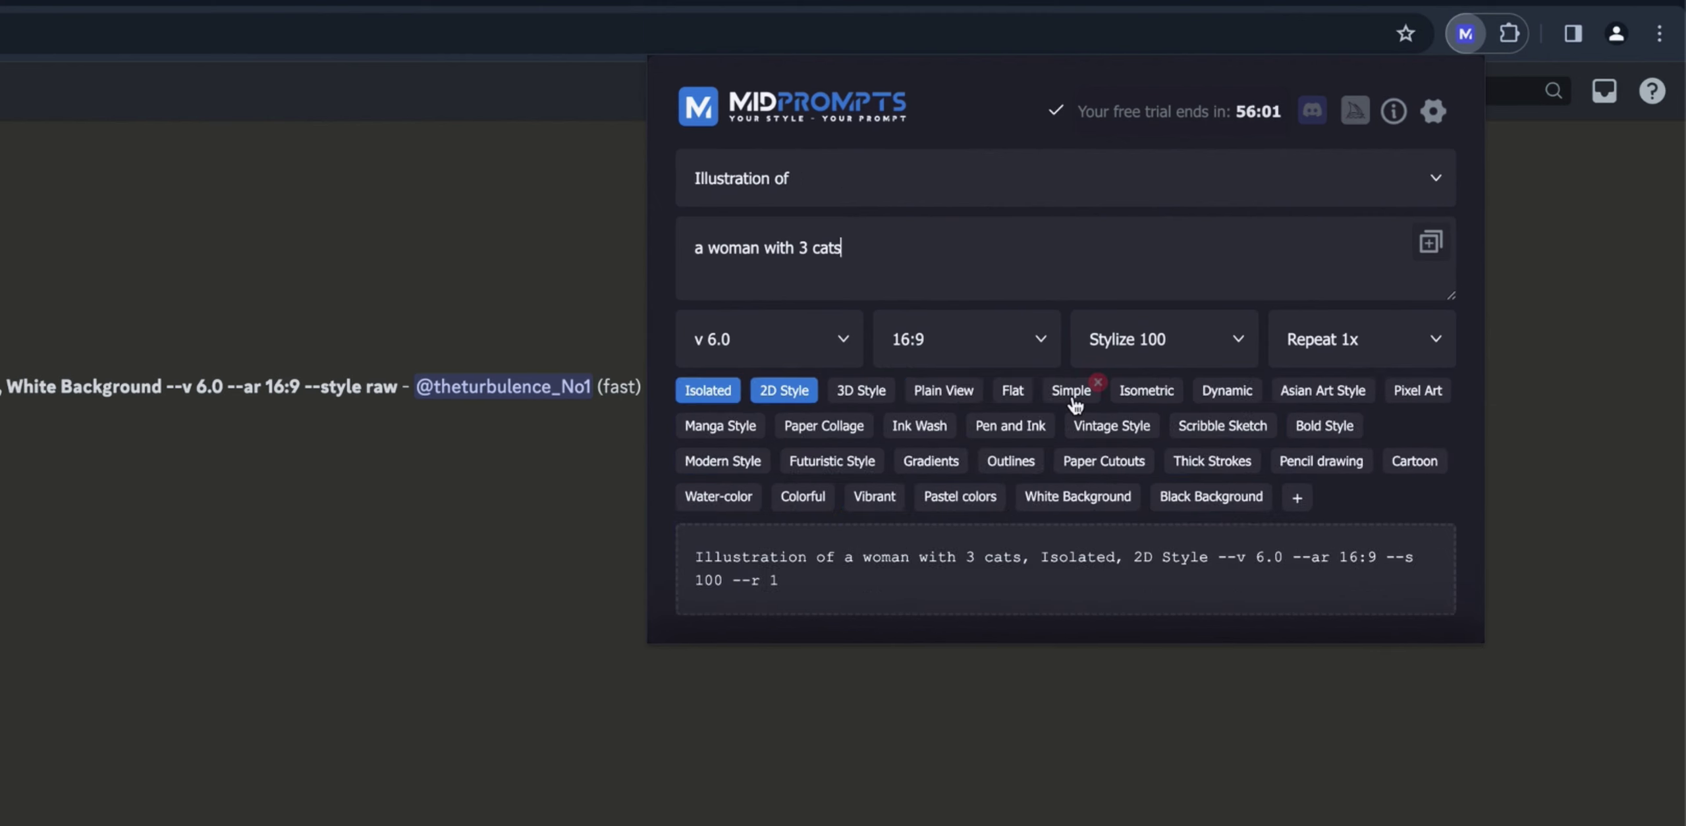
{"action": "left_click", "coordinate": [1072, 395]}
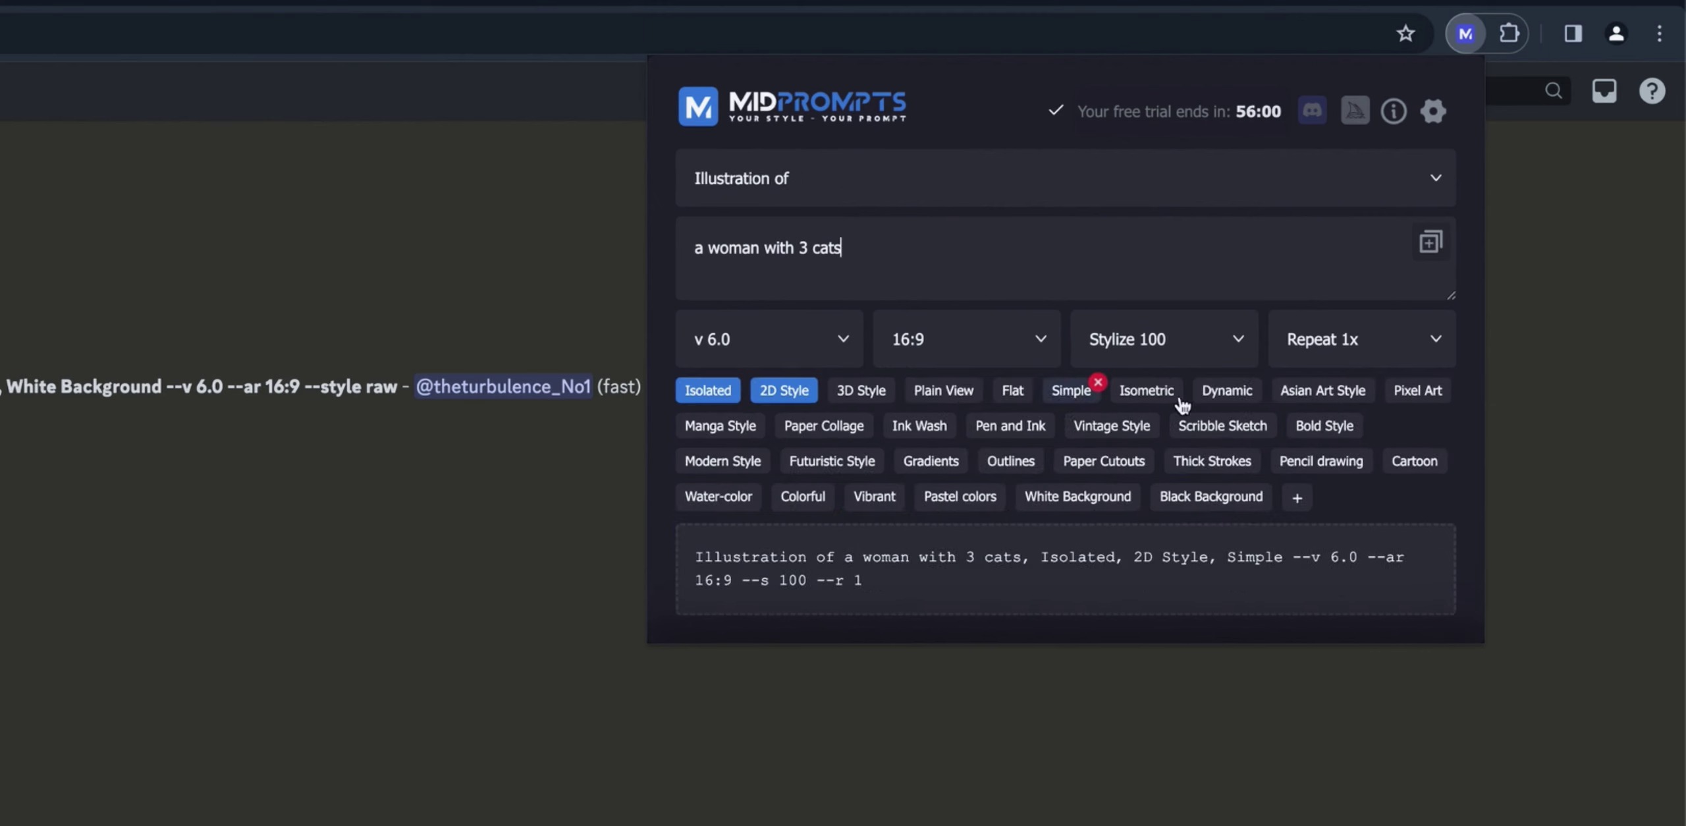
{"action": "left_click", "coordinate": [1323, 398]}
{"action": "left_click", "coordinate": [756, 425]}
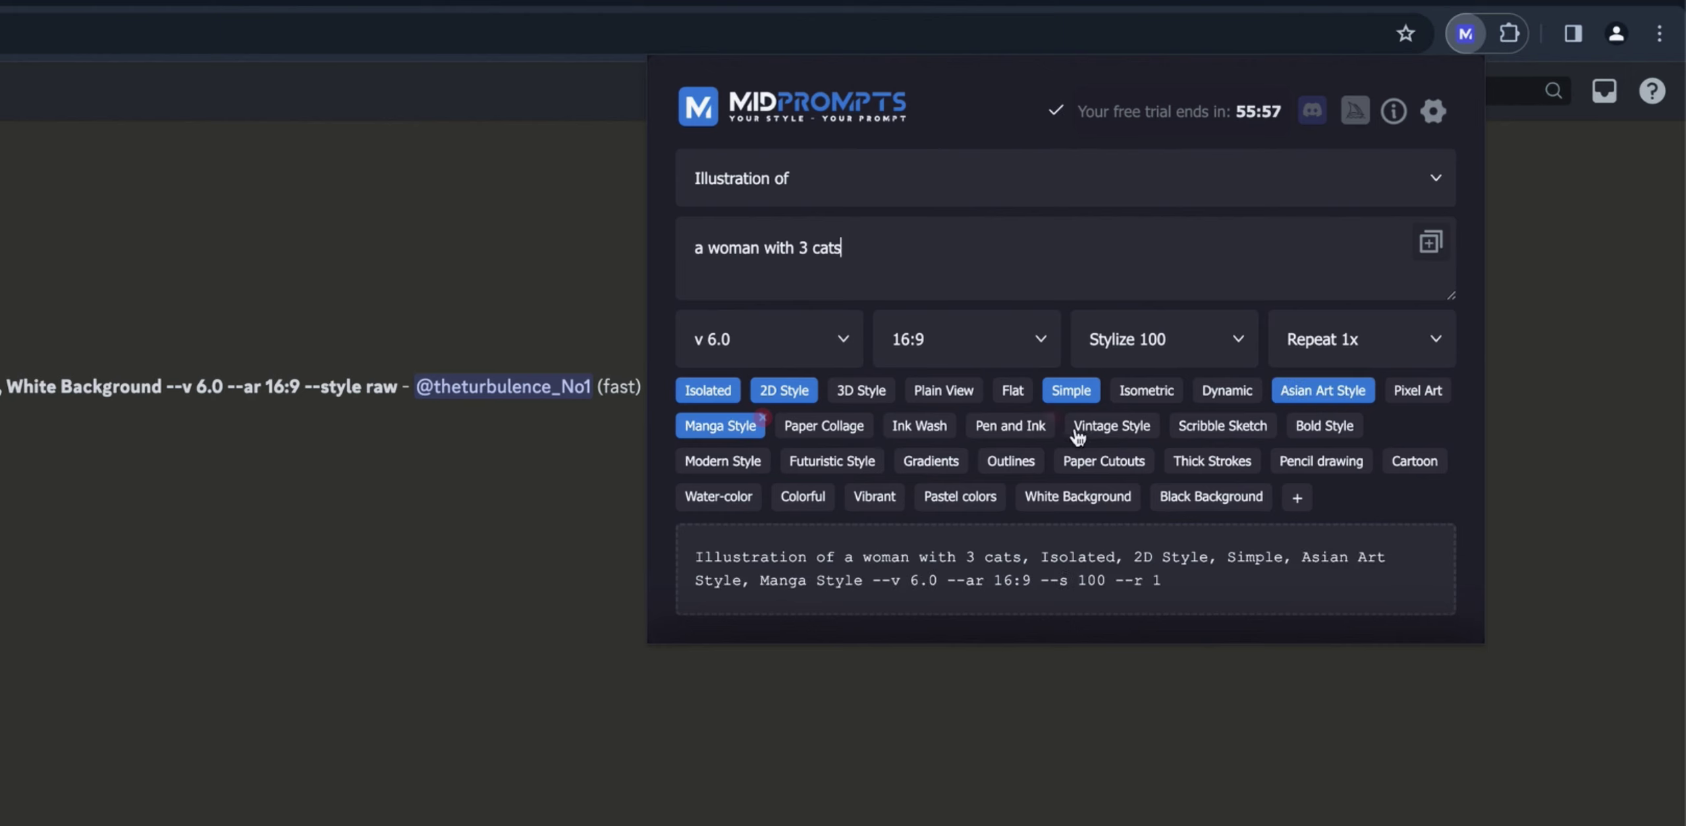
{"action": "left_click", "coordinate": [1111, 428]}
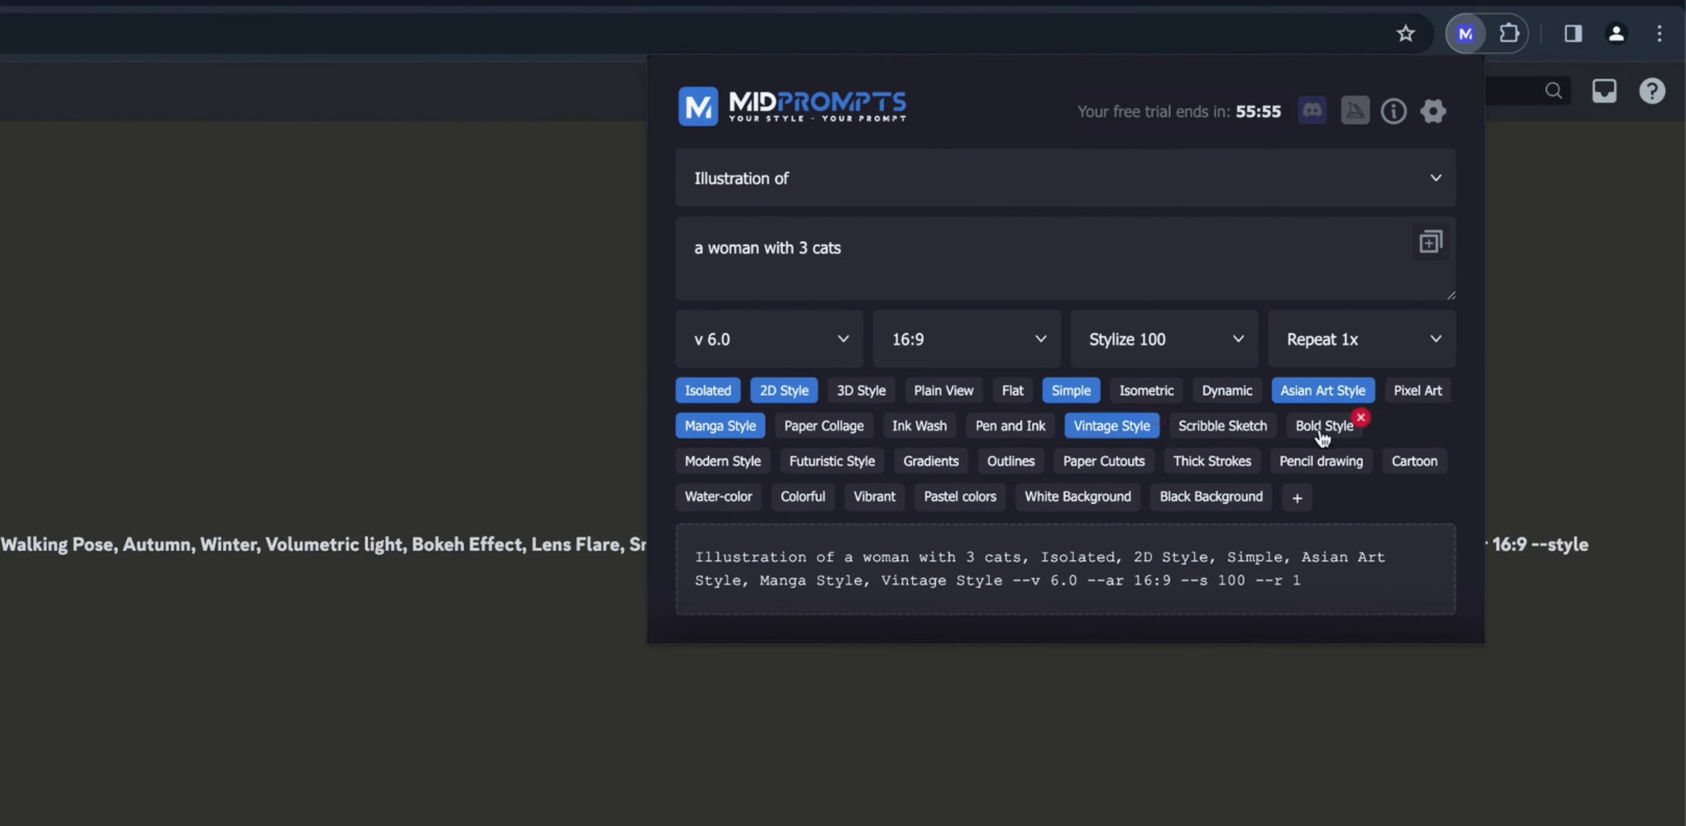
{"action": "left_click", "coordinate": [1322, 431]}
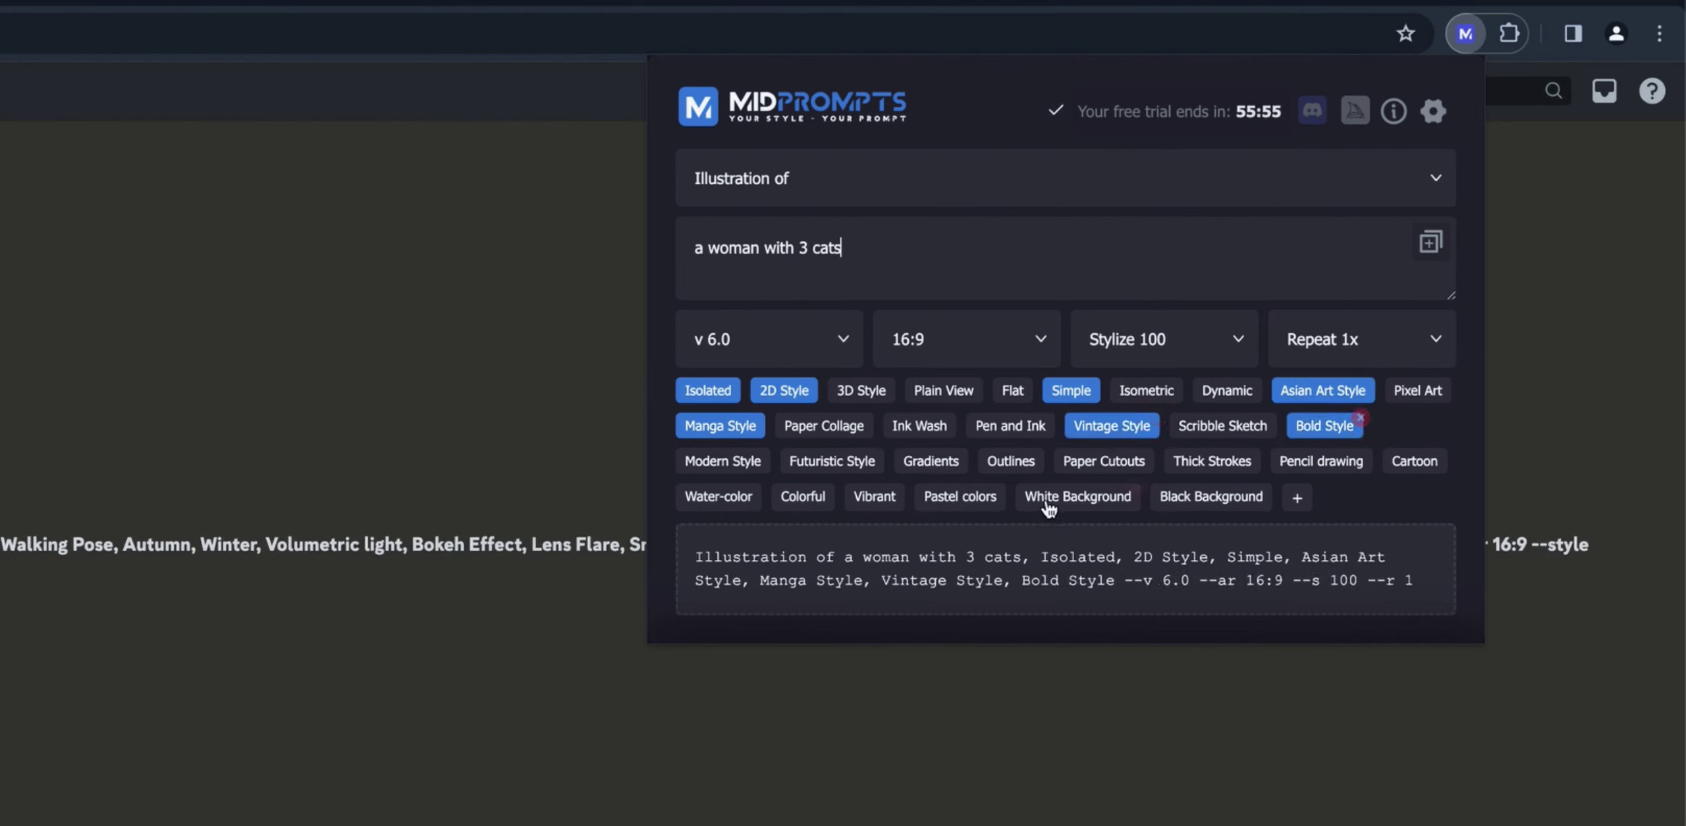
{"action": "left_click", "coordinate": [831, 464]}
{"action": "left_click", "coordinate": [876, 499]}
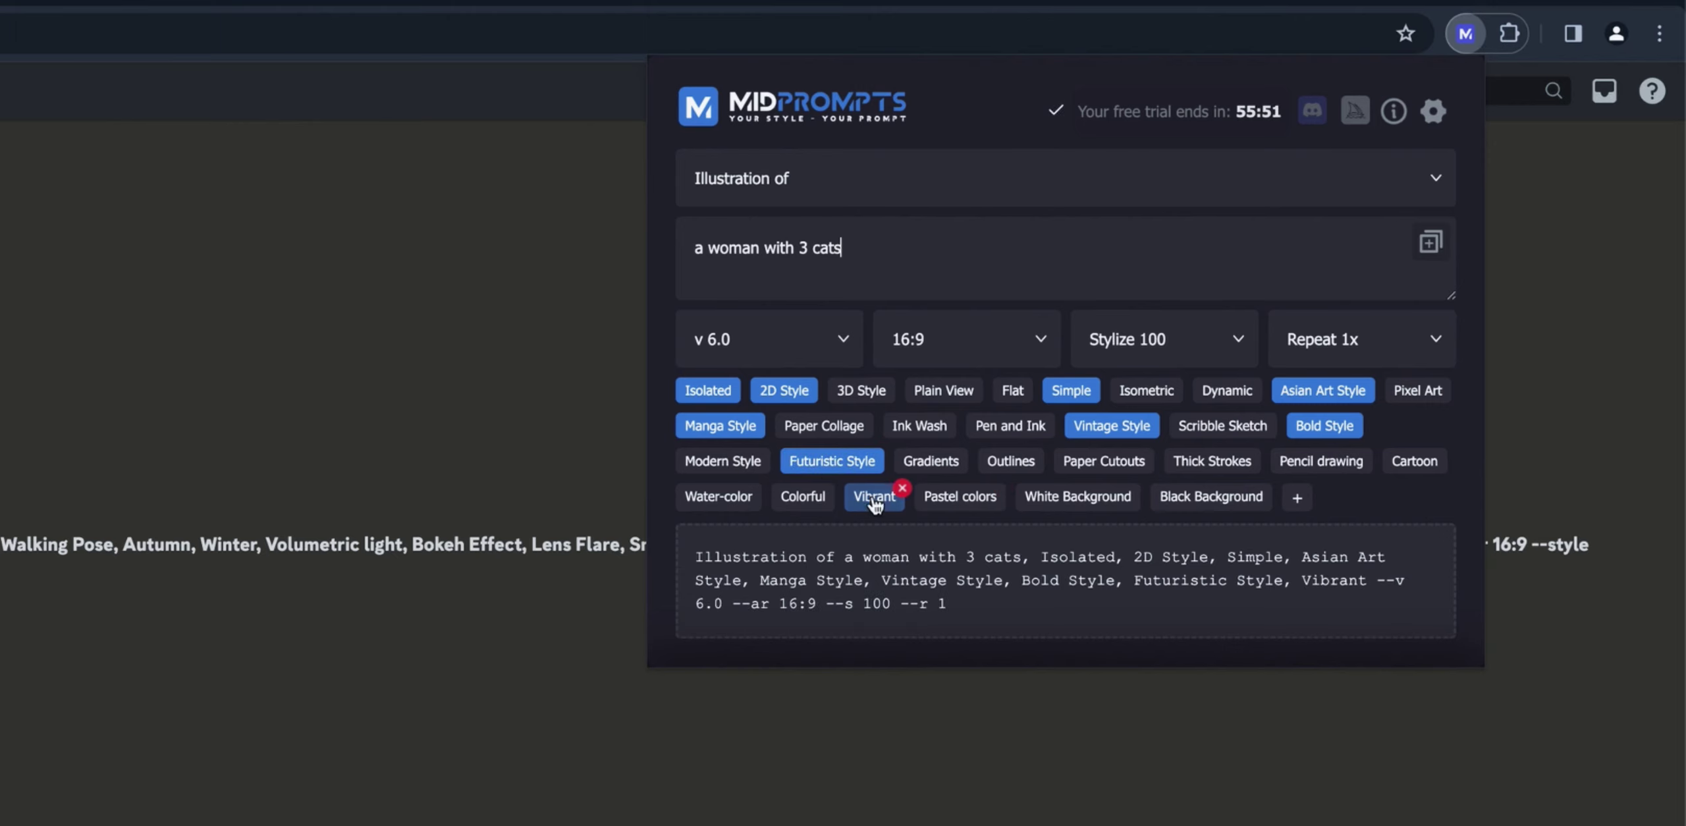
{"action": "left_click", "coordinate": [1096, 505]}
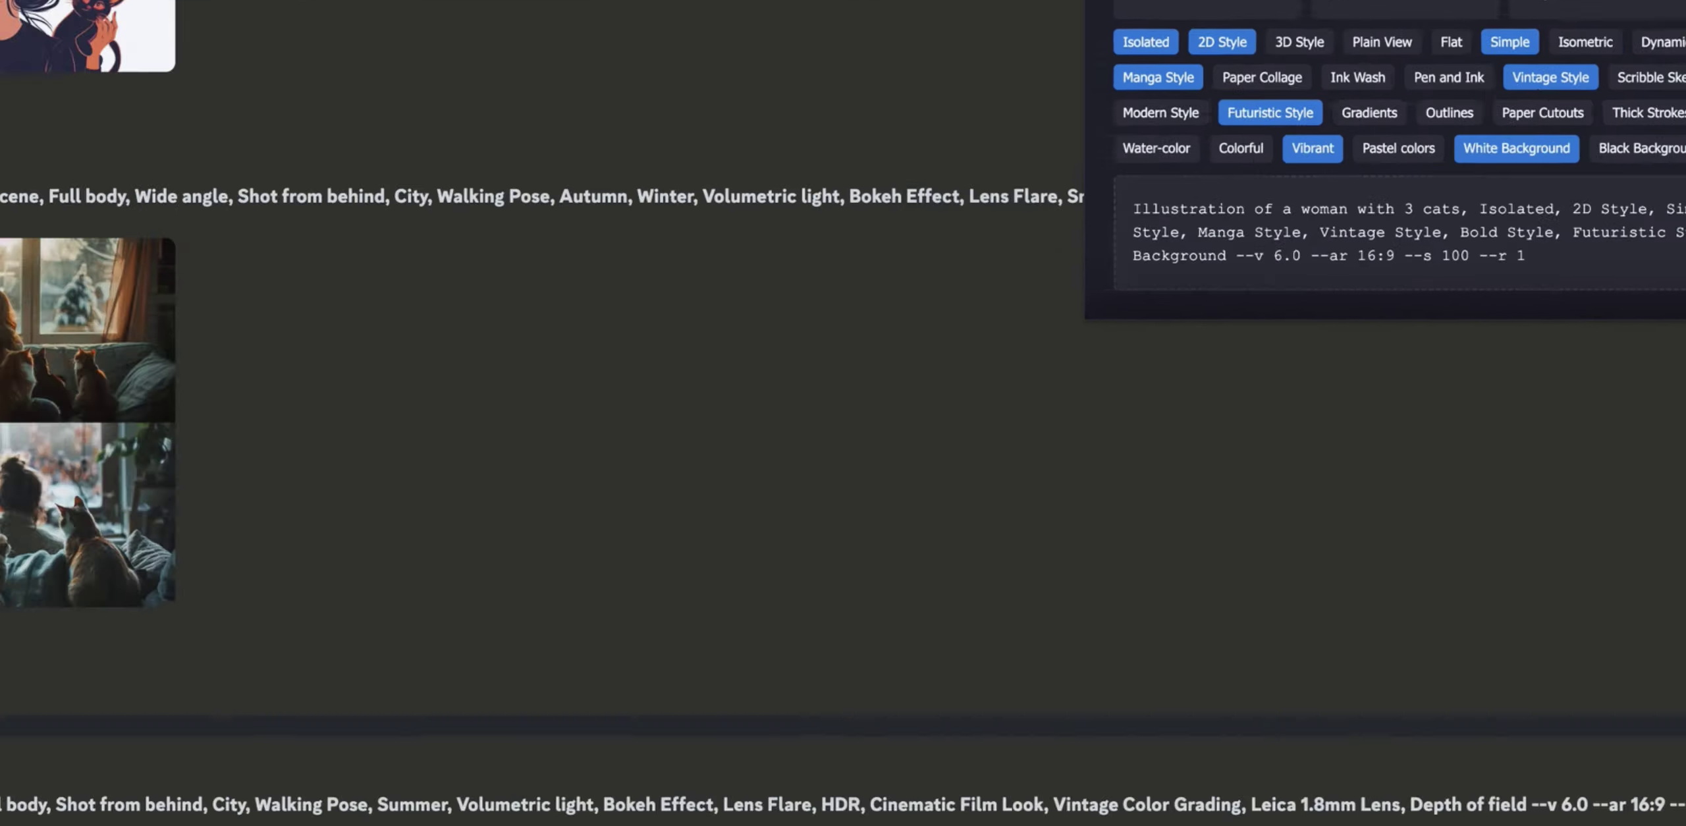
Submit the copied illustration prompt to the Midjourney Bot in Discord
{"action": "left_click", "coordinate": [661, 777]}
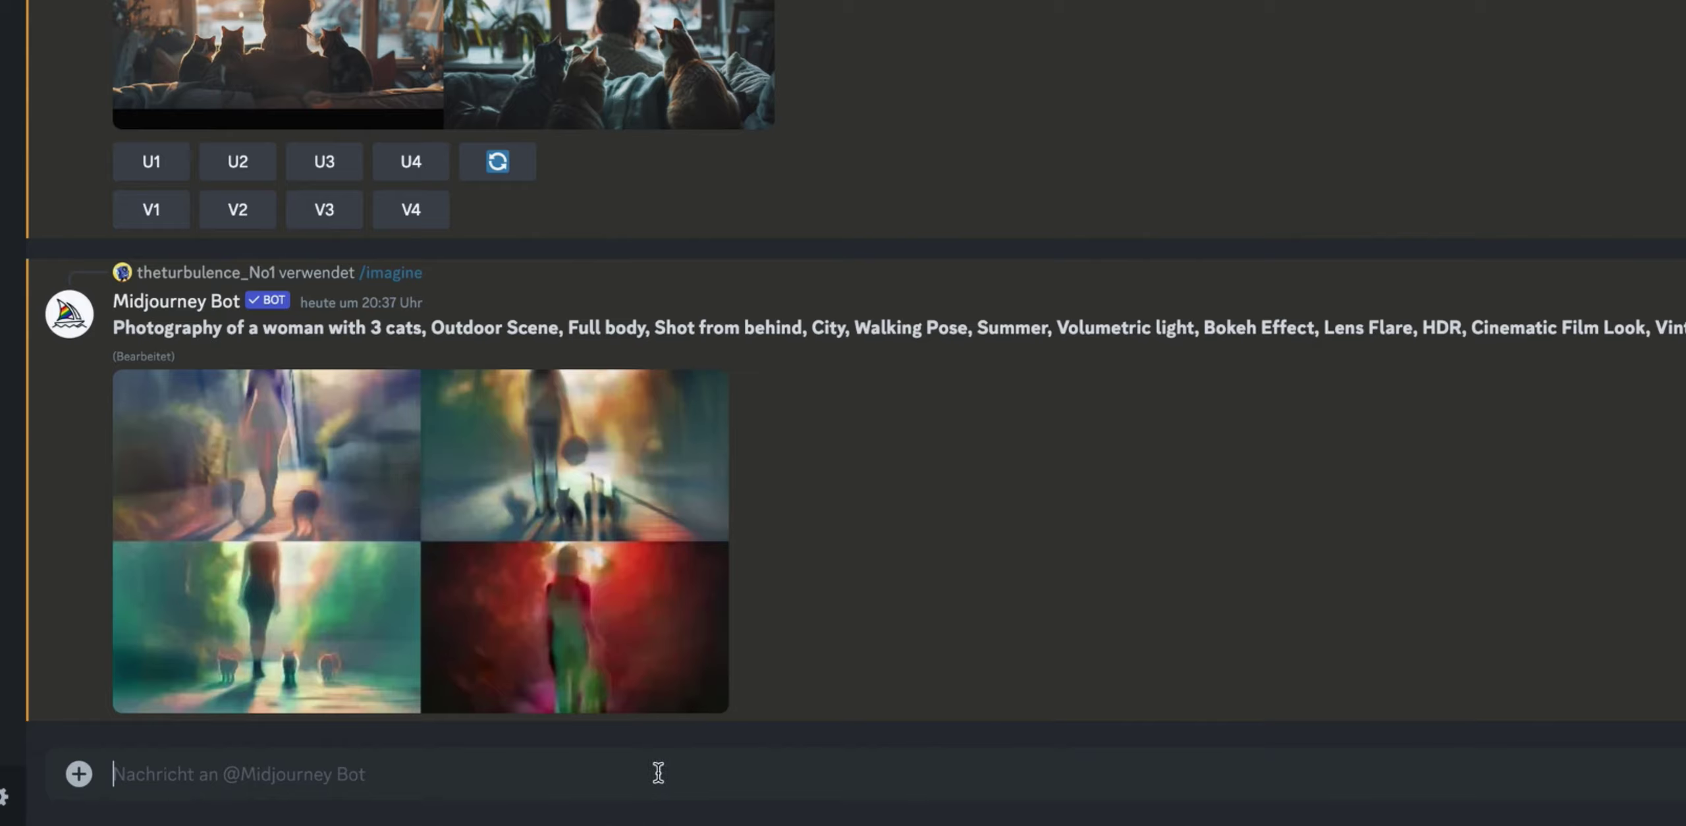
{"action": "key", "text": "ctrl+v"}
{"action": "key", "text": "Return"}
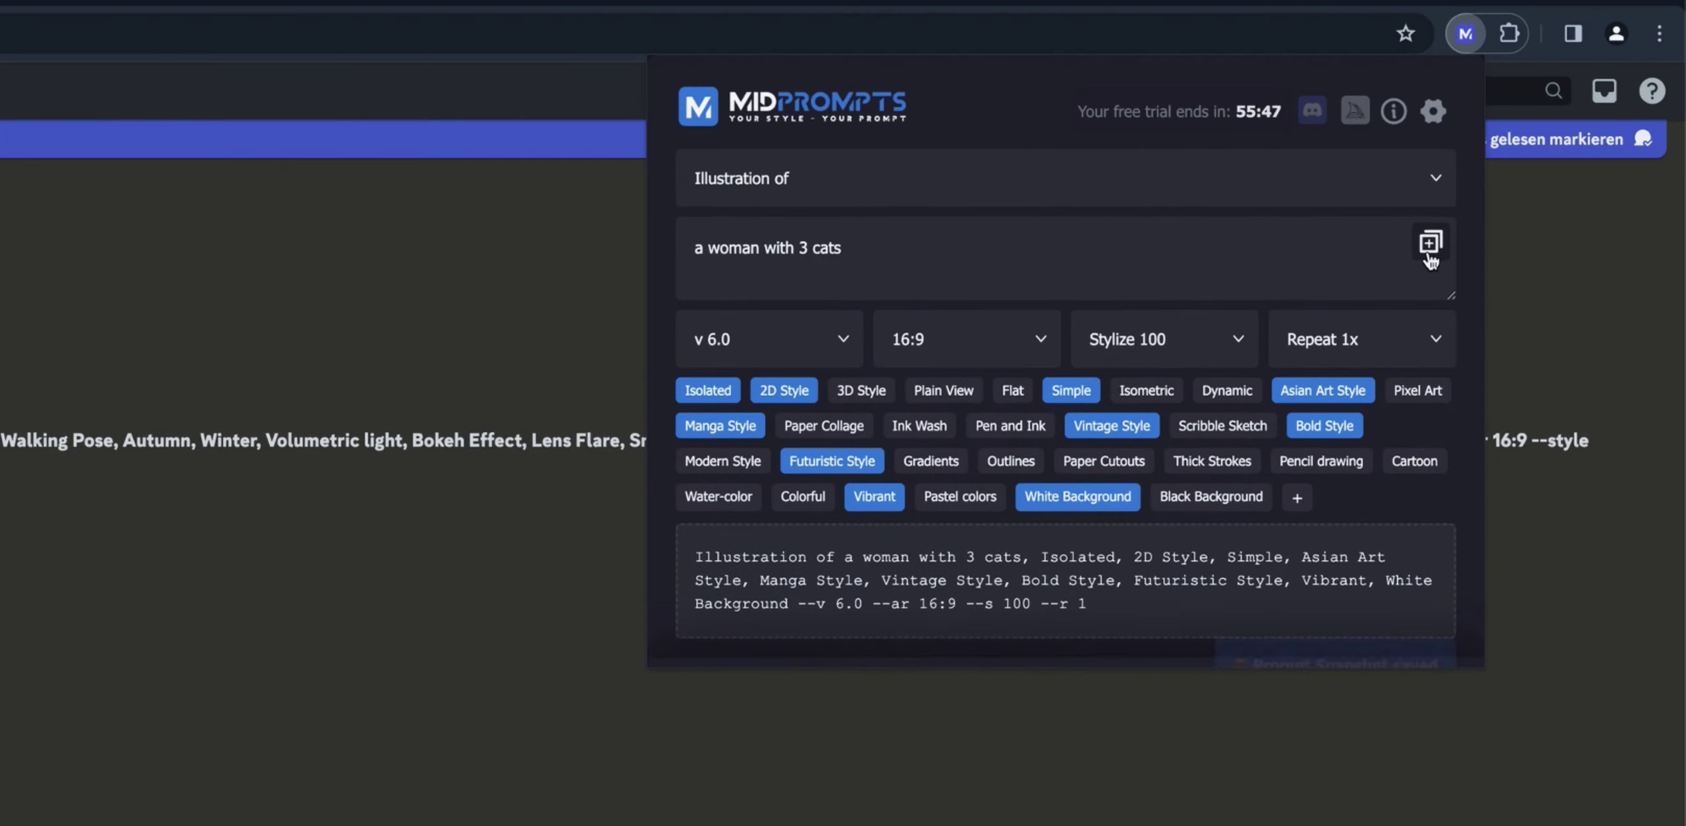
In MidPrompts, switch the prompt type to Vector T-Shirt Design for and add the tags Geometric, Broken Brush, Urban Art and Streetart
{"action": "left_click", "coordinate": [769, 181]}
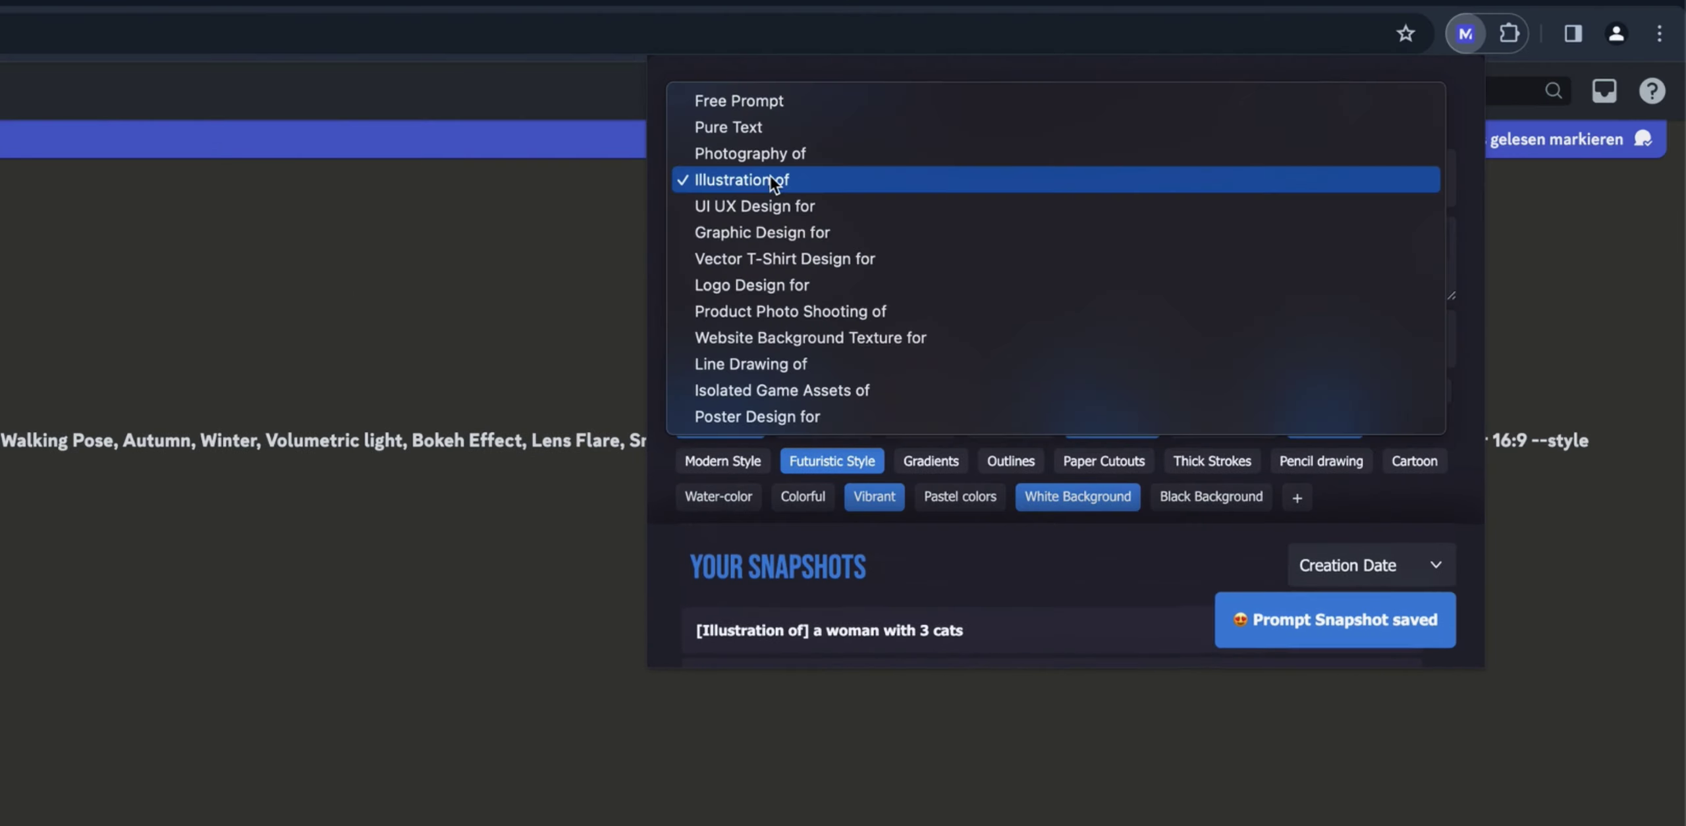
{"action": "left_click", "coordinate": [759, 258]}
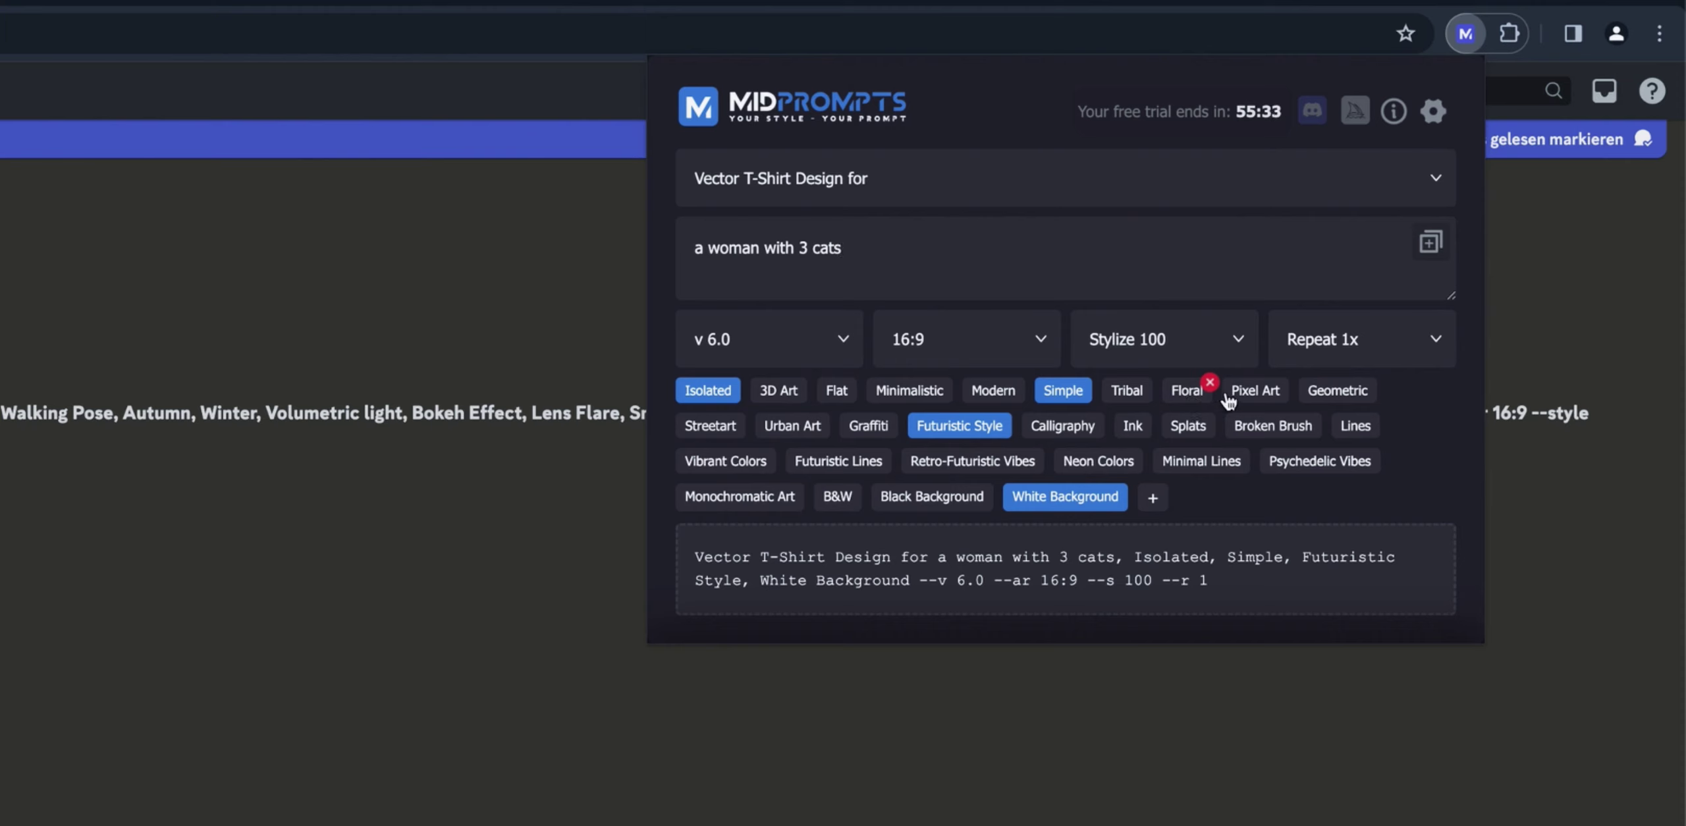
{"action": "left_click", "coordinate": [1337, 391]}
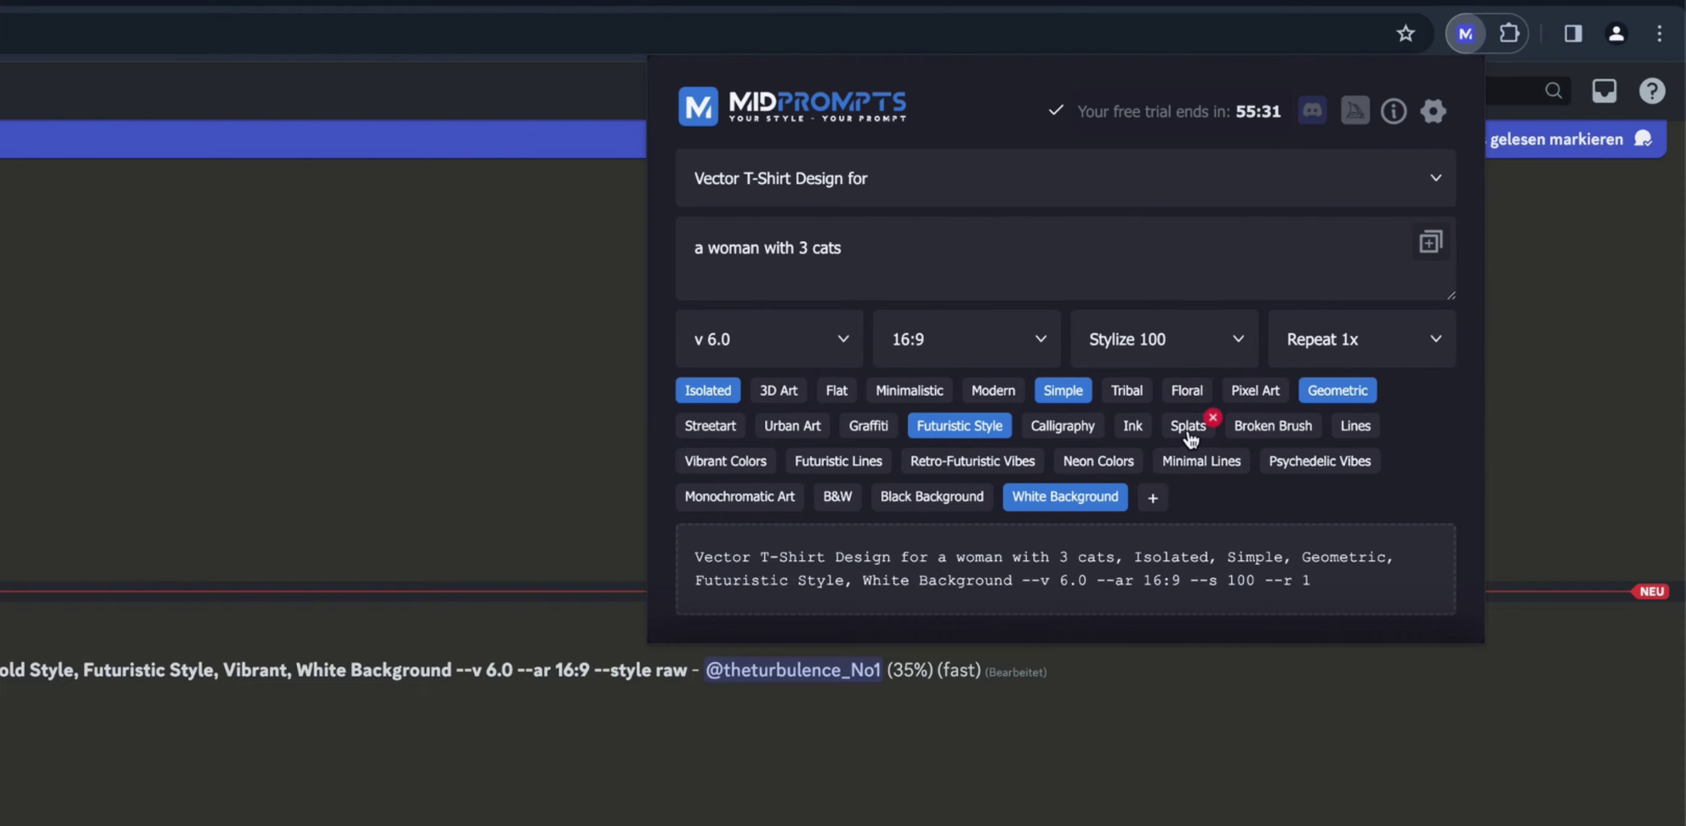
{"action": "left_click", "coordinate": [1272, 429]}
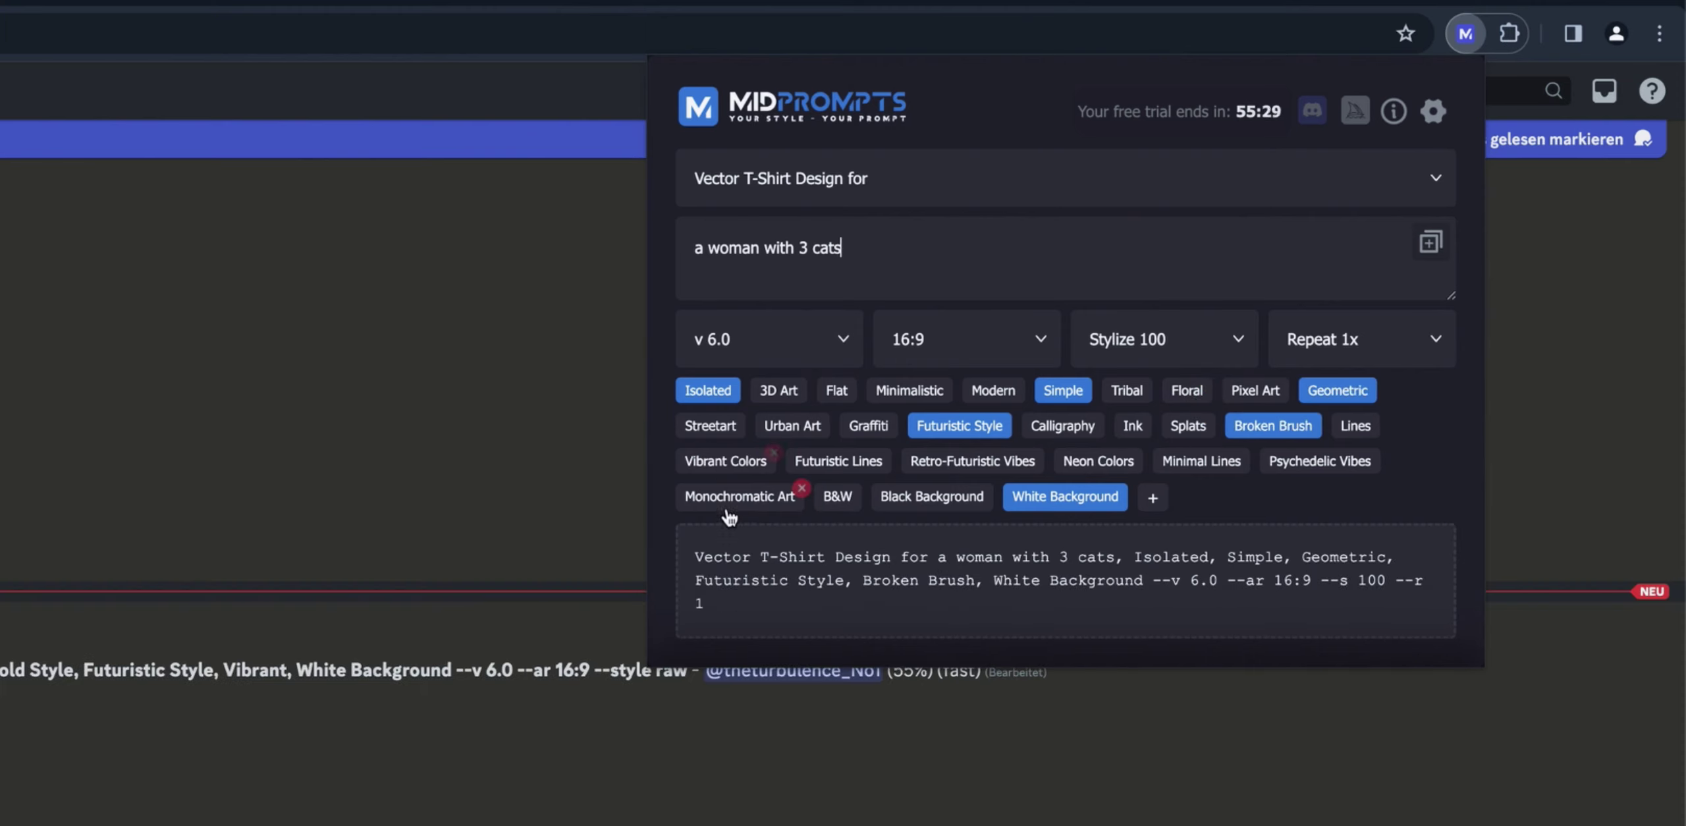
{"action": "left_click", "coordinate": [792, 425]}
{"action": "left_click", "coordinate": [710, 425]}
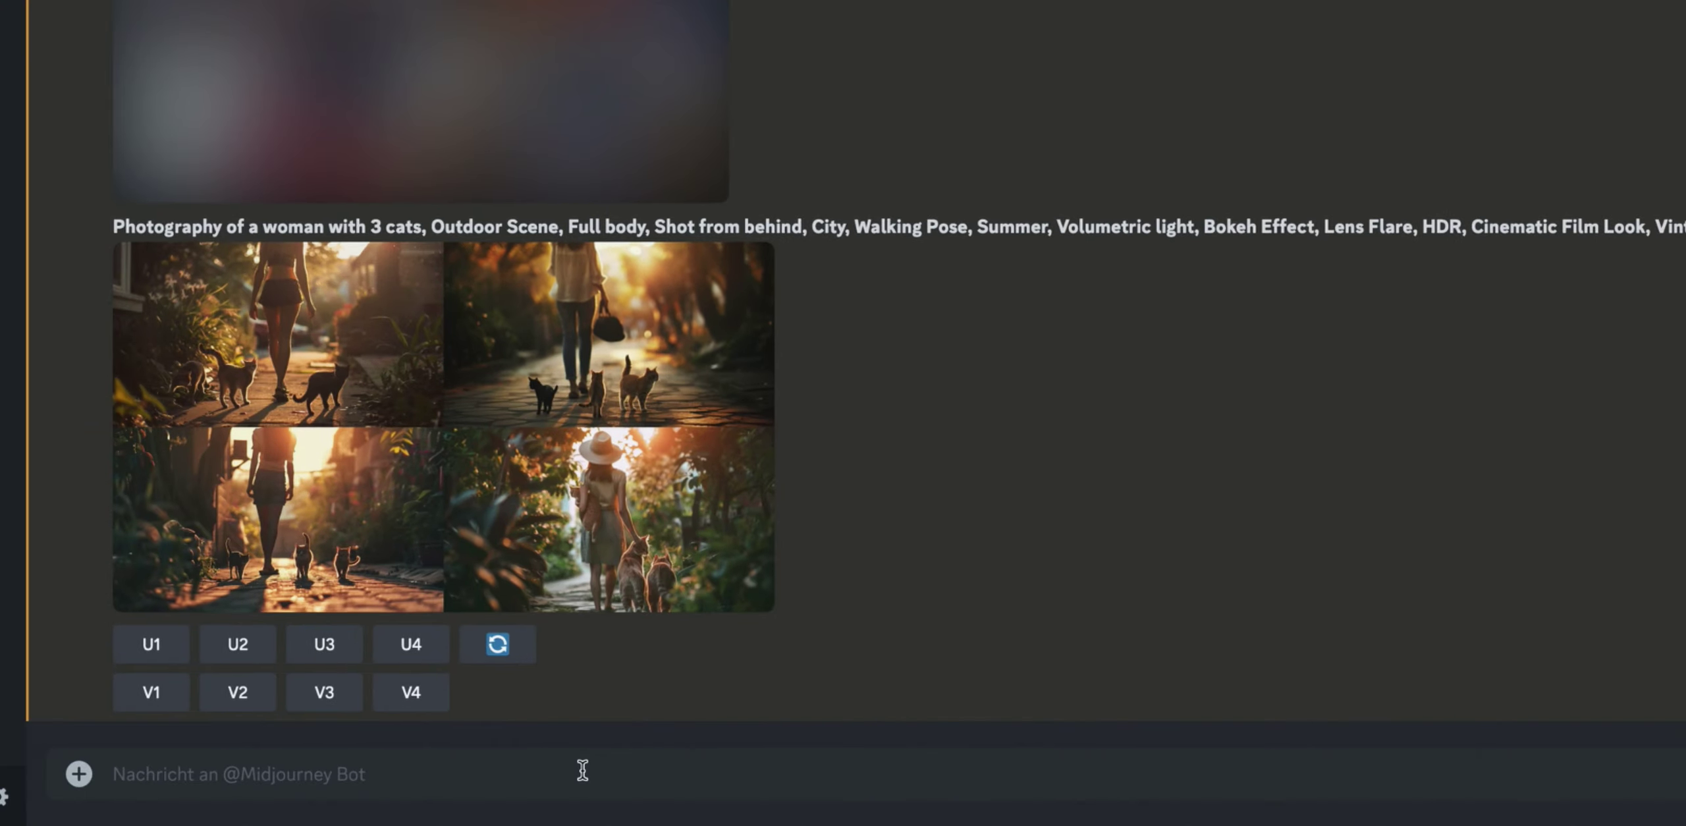
Submit the copied T-shirt design prompt to the Midjourney Bot in Discord, and save it as a snapshot in MidPrompts
{"action": "key", "text": "ctrl+v"}
{"action": "key", "text": "Return"}
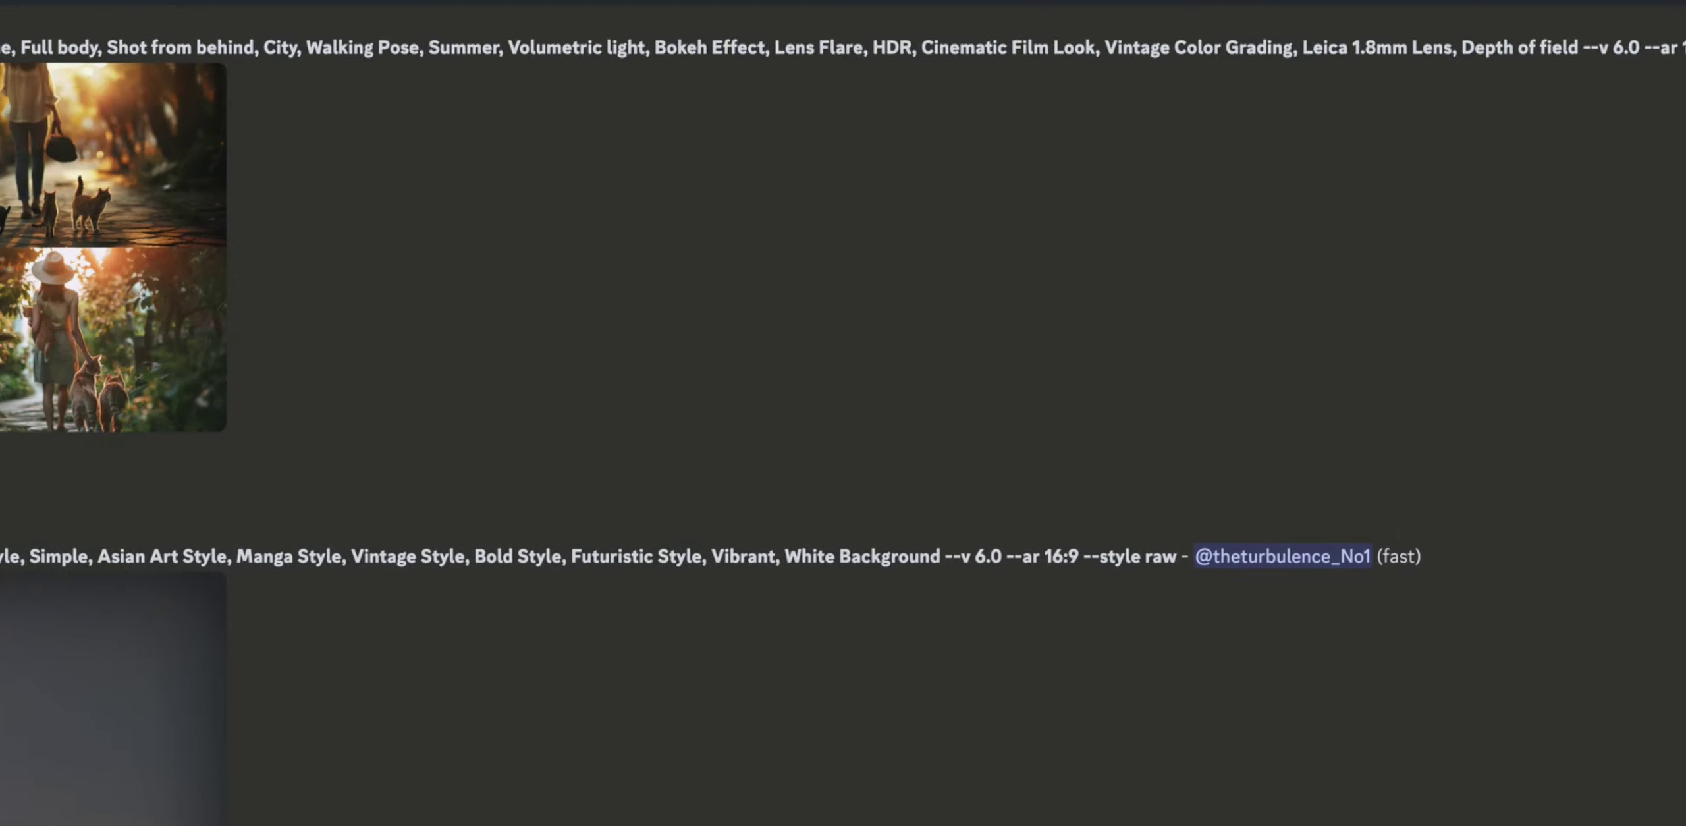
{"action": "left_click", "coordinate": [1465, 33]}
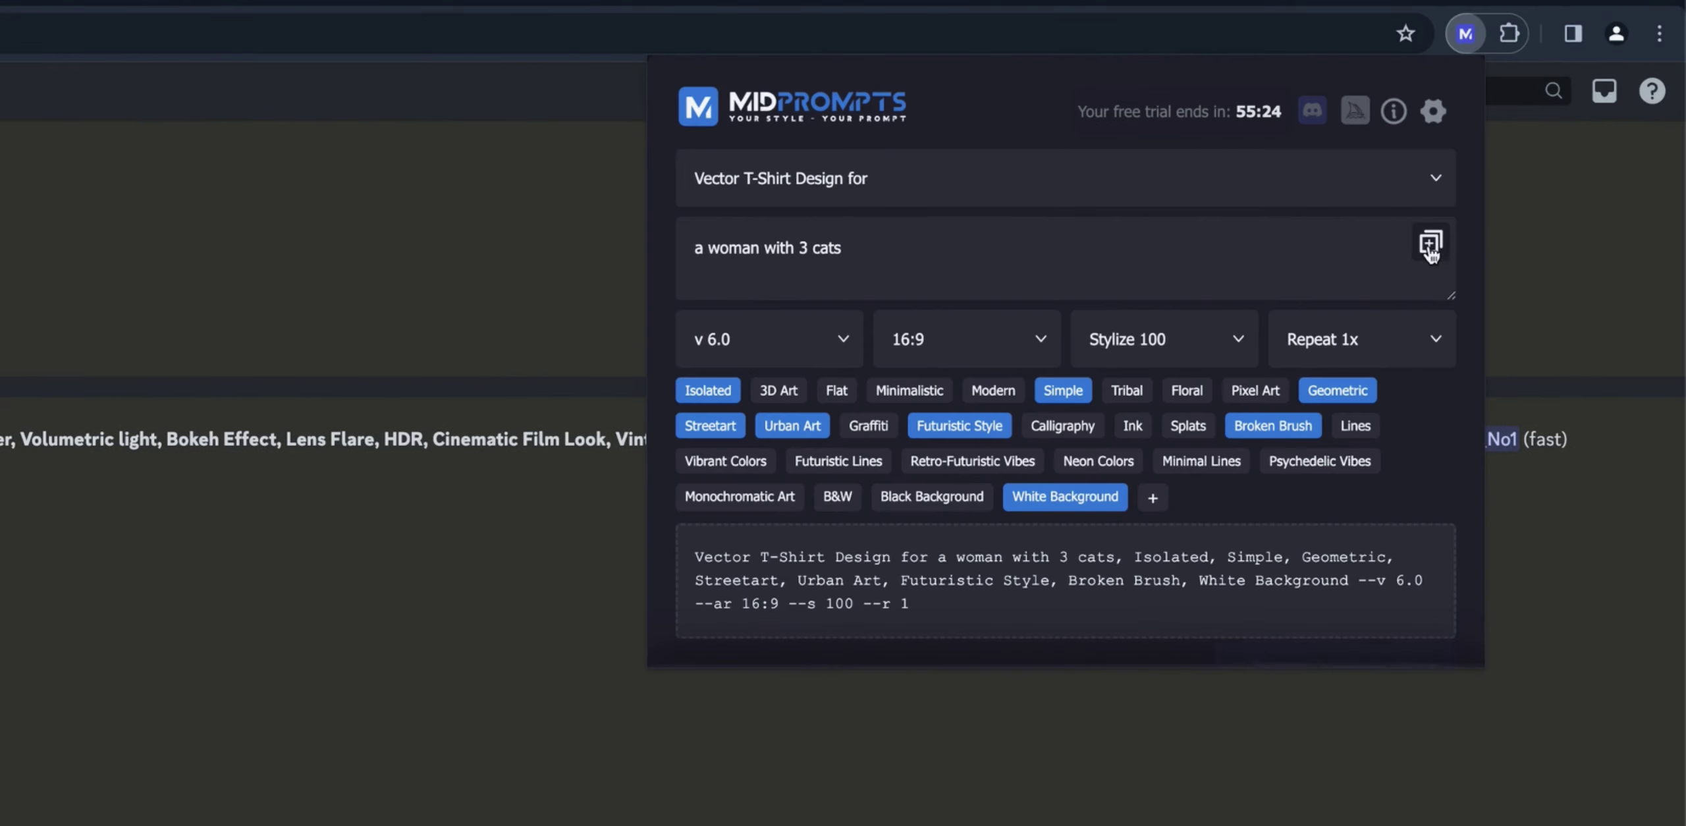
{"action": "left_click", "coordinate": [1430, 245]}
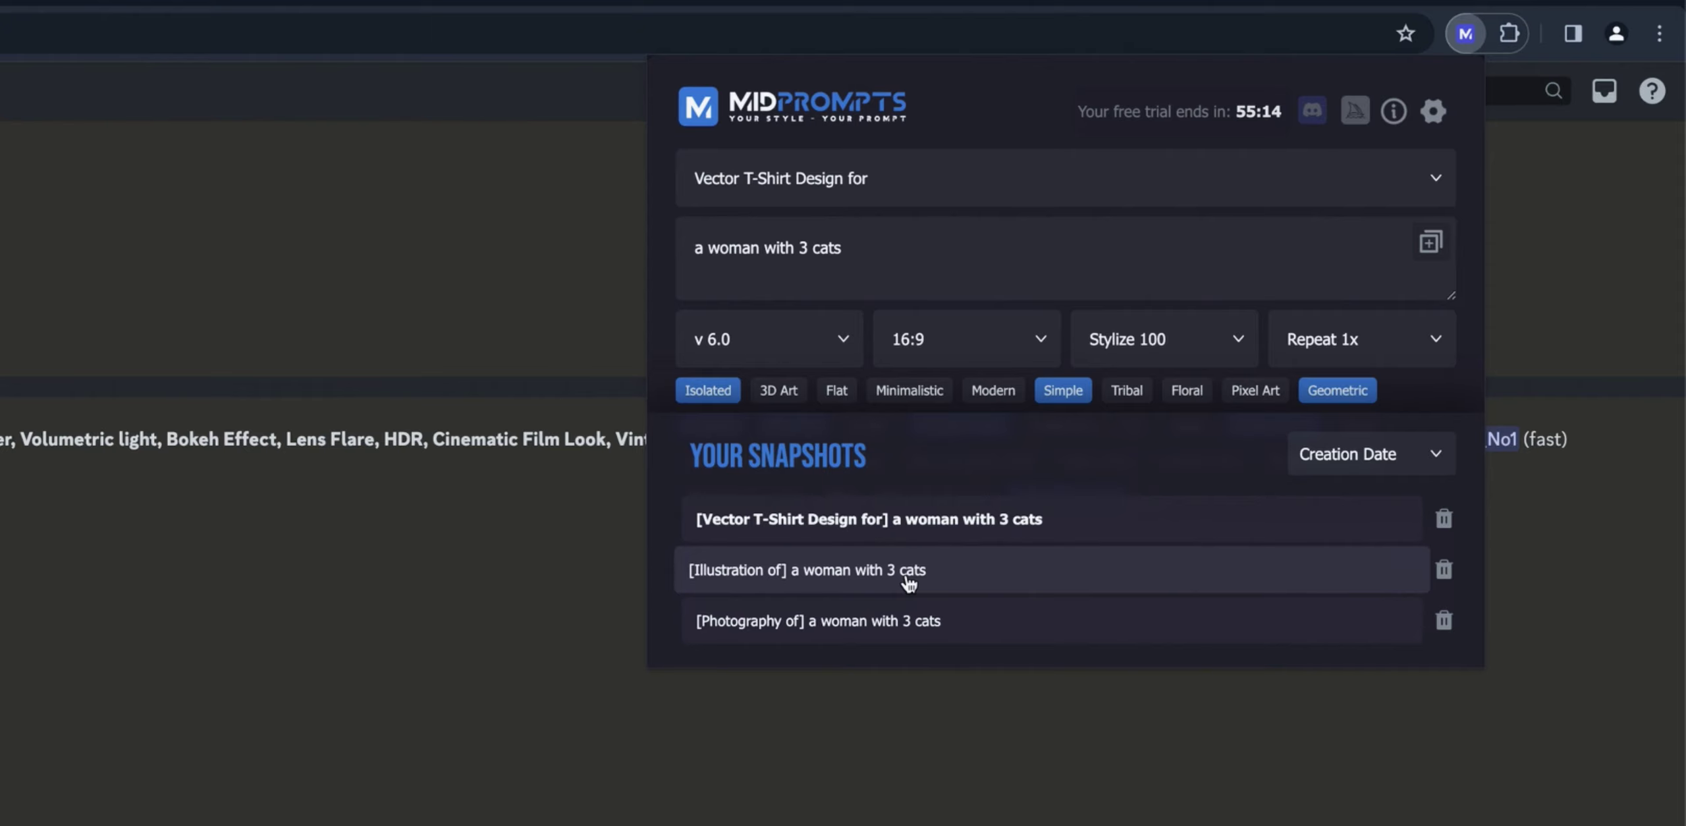
Load the saved Photography of snapshot for a woman with 3 cats and replace its Summer tag with Winter
{"action": "left_click", "coordinate": [918, 621]}
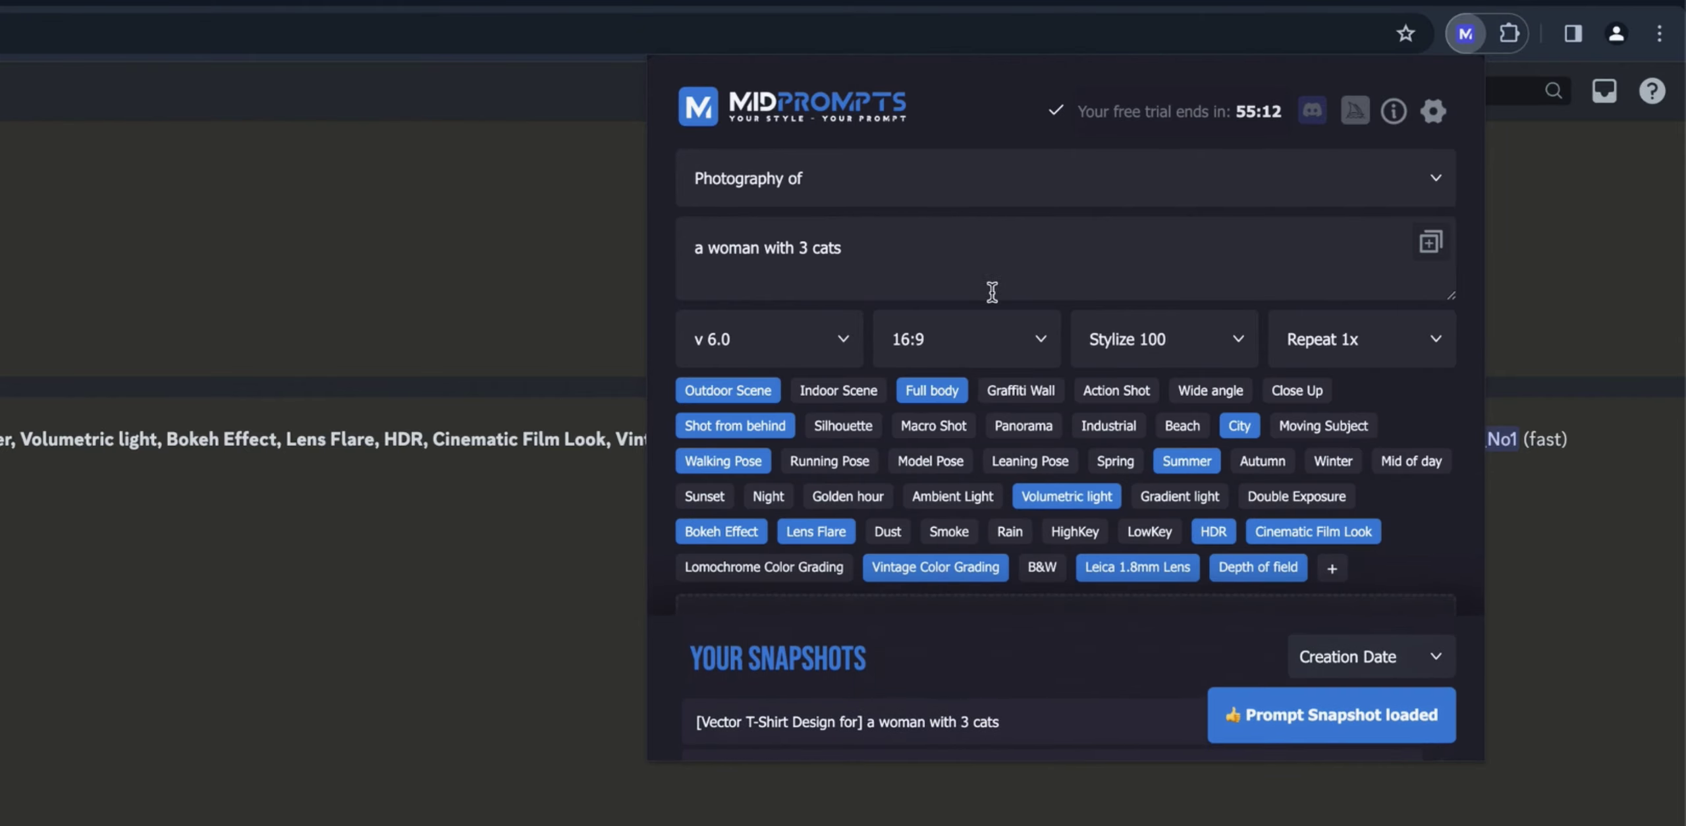
{"action": "left_click", "coordinate": [1184, 468]}
{"action": "left_click", "coordinate": [1334, 462]}
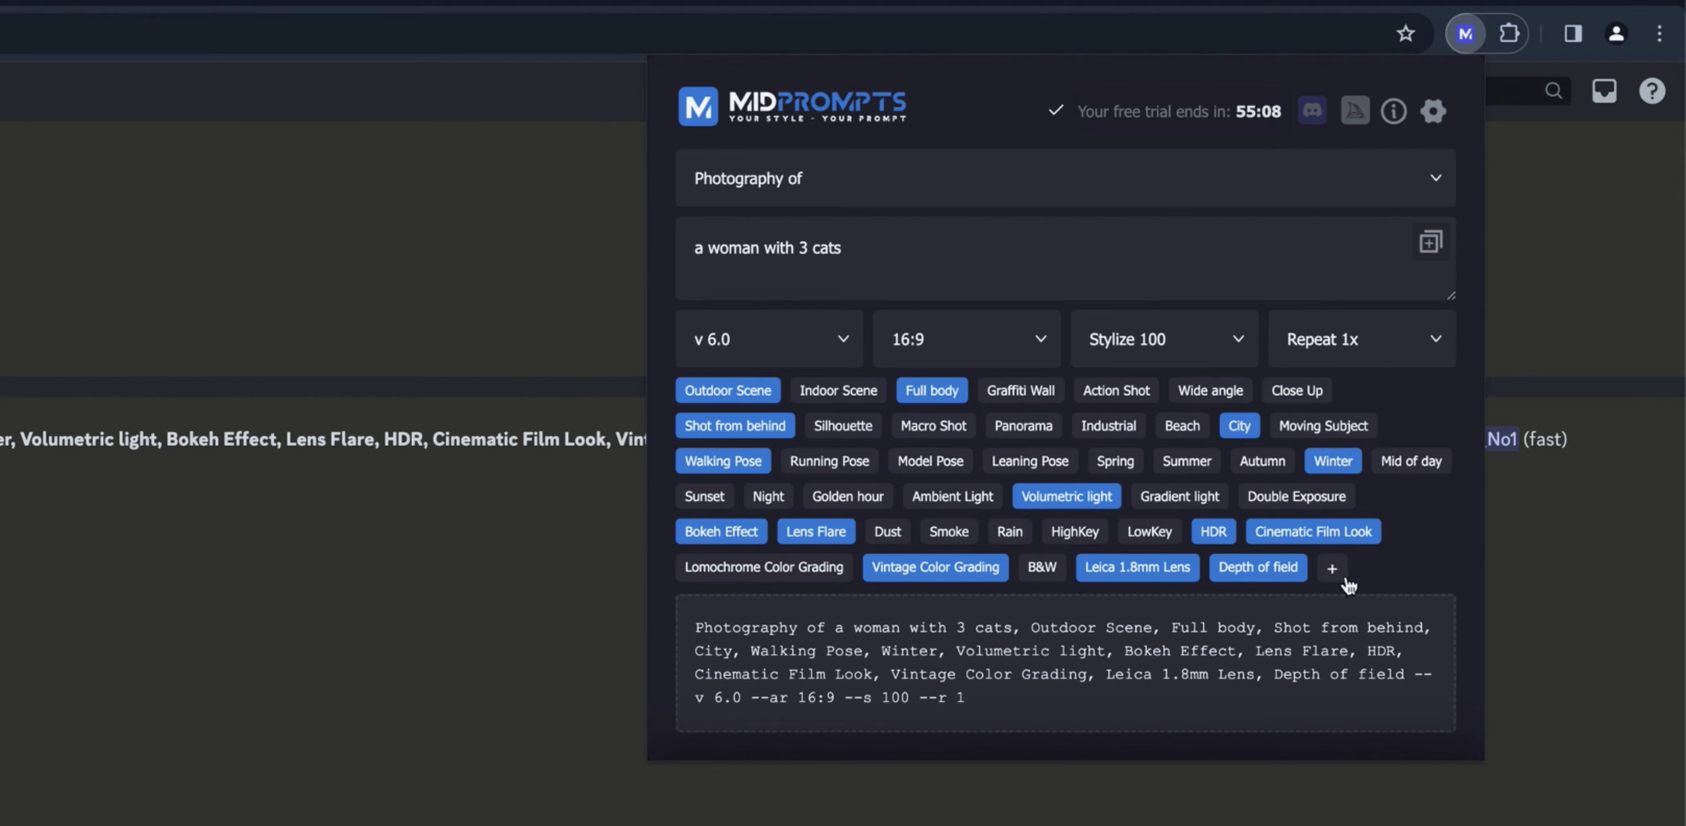
Create a custom tag named Snow, move it directly after Winter, and add it to the photography prompt
{"action": "left_click", "coordinate": [1343, 578]}
{"action": "type", "text": "Snow"}
{"action": "key", "text": "Return"}
{"action": "left_click_drag", "start_coordinate": [1341, 568], "coordinate": [1411, 472]}
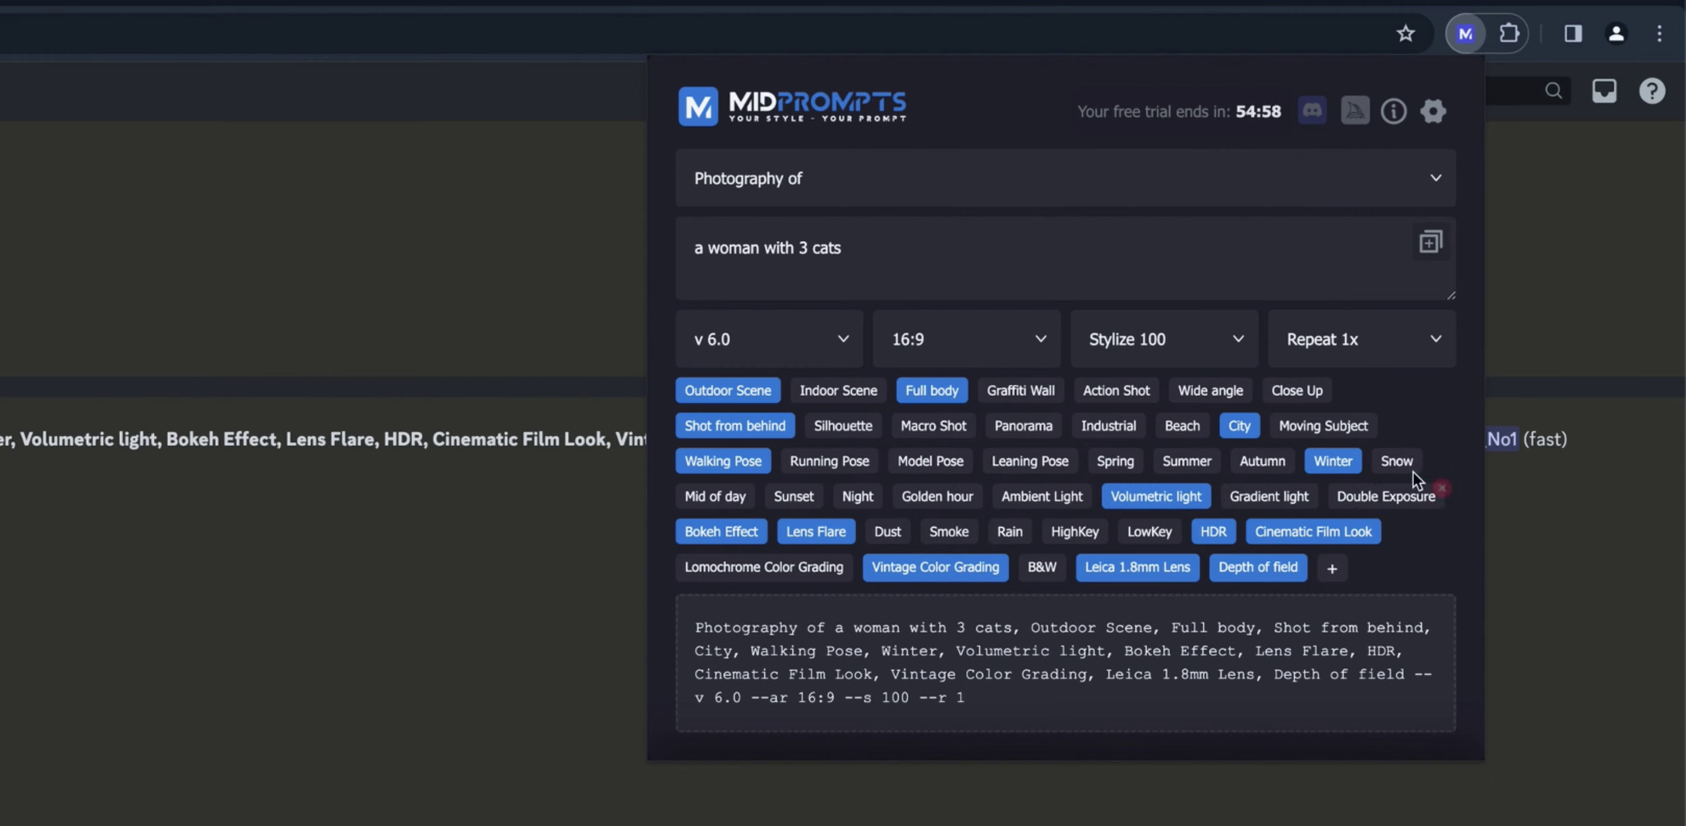
{"action": "left_click", "coordinate": [1404, 465]}
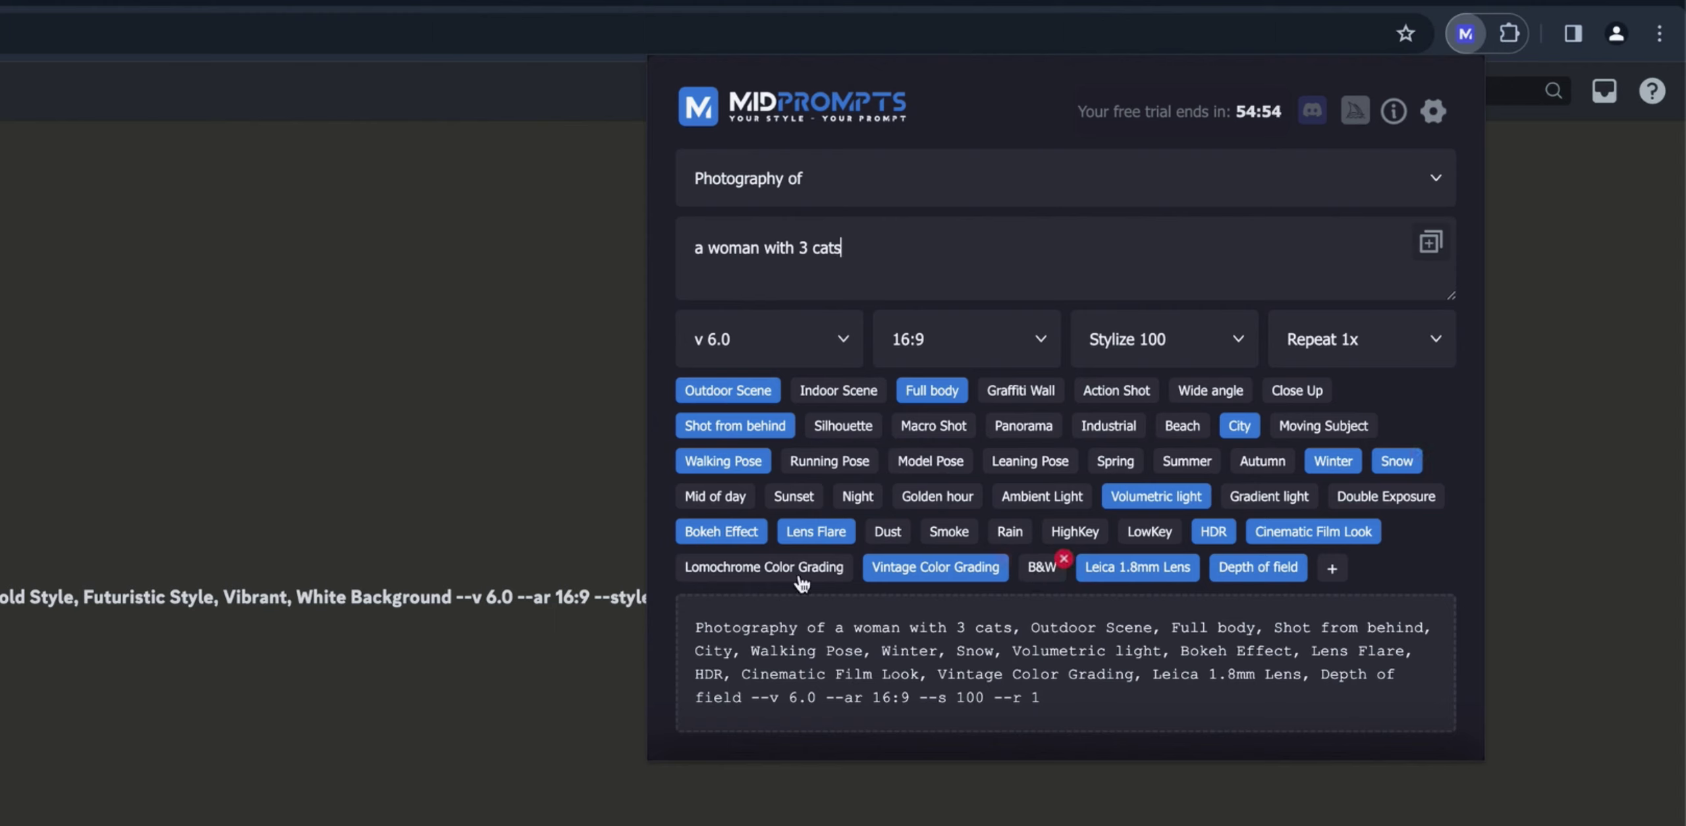
Swap Vintage Color Grading for B&W and Outdoor Scene for Indoor Scene, remove Shot from behind, and extend the subject with "on a couch"
{"action": "left_click", "coordinate": [1039, 571]}
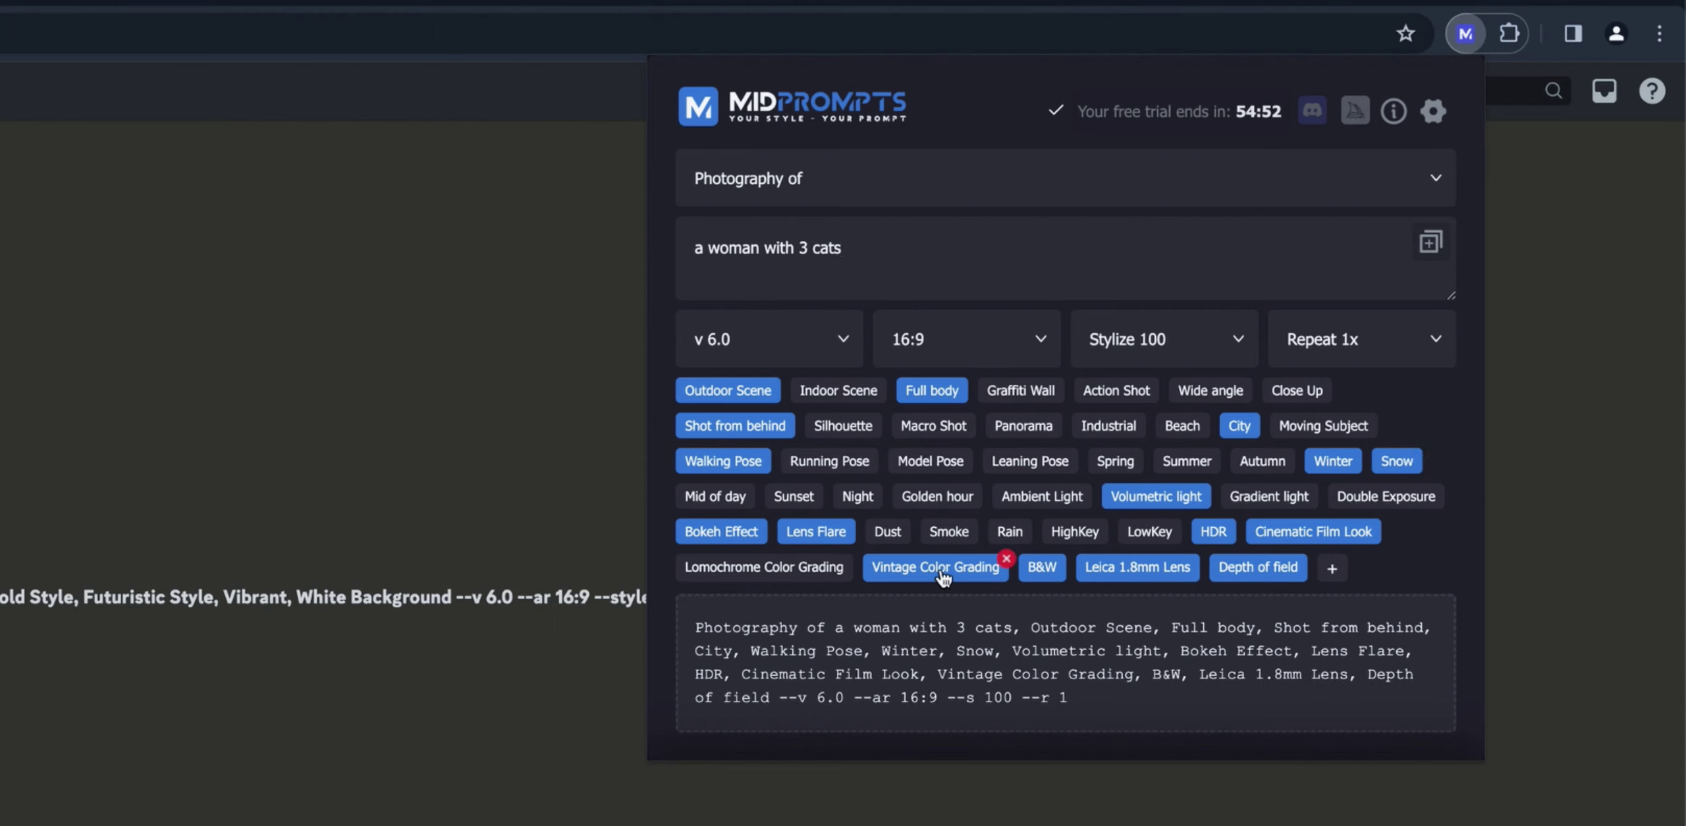
{"action": "left_click", "coordinate": [943, 575]}
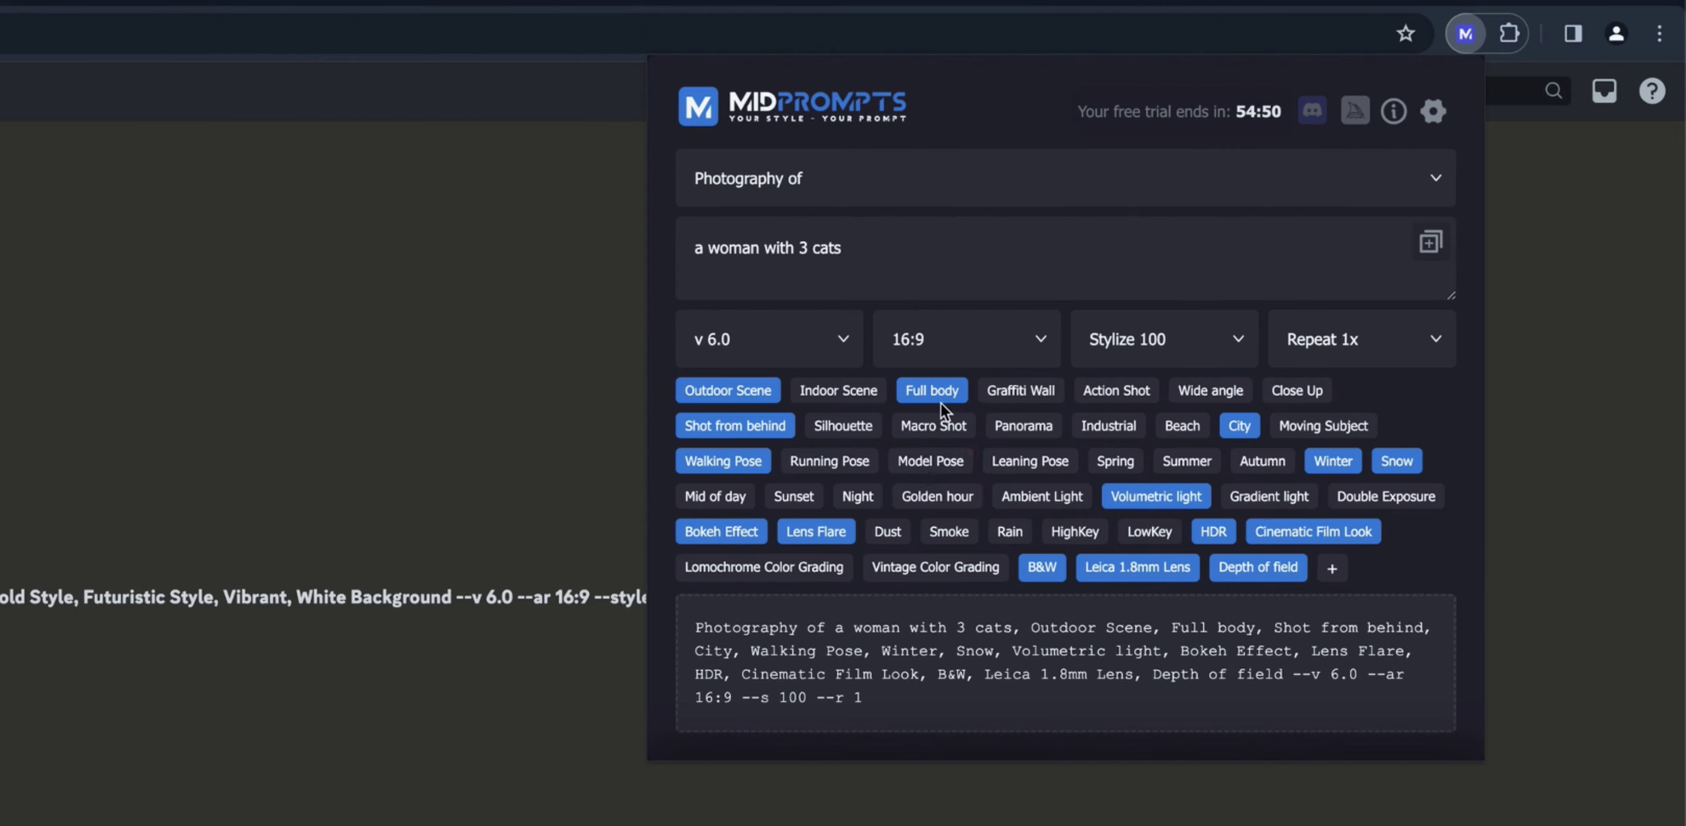
{"action": "left_click", "coordinate": [736, 393]}
{"action": "left_click", "coordinate": [819, 394]}
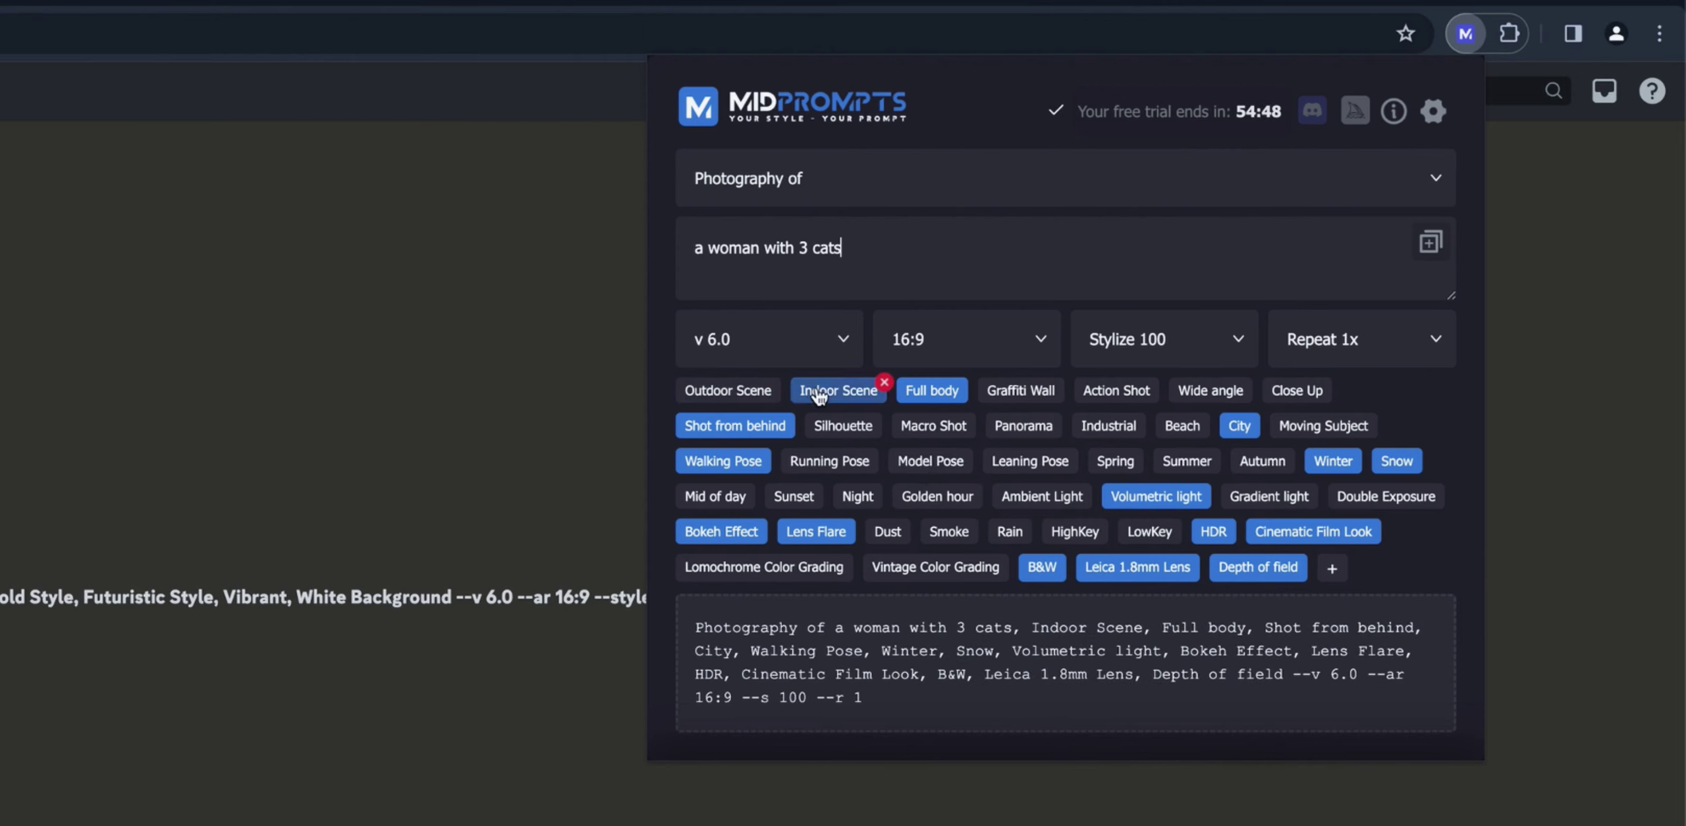
{"action": "left_click", "coordinate": [724, 426]}
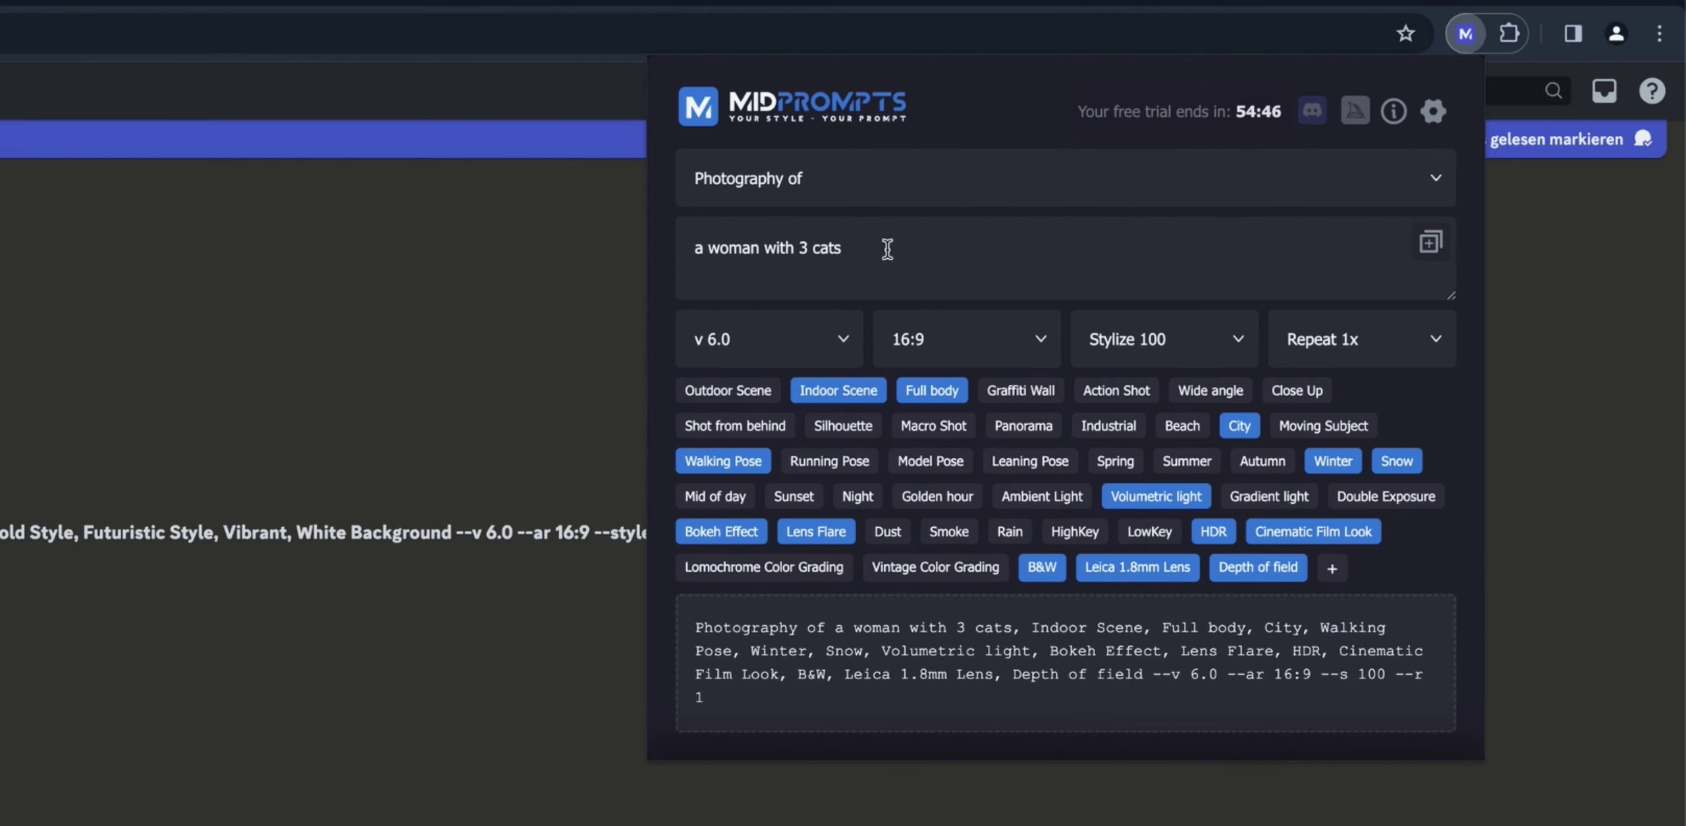
{"action": "type", "text": "on a co"}
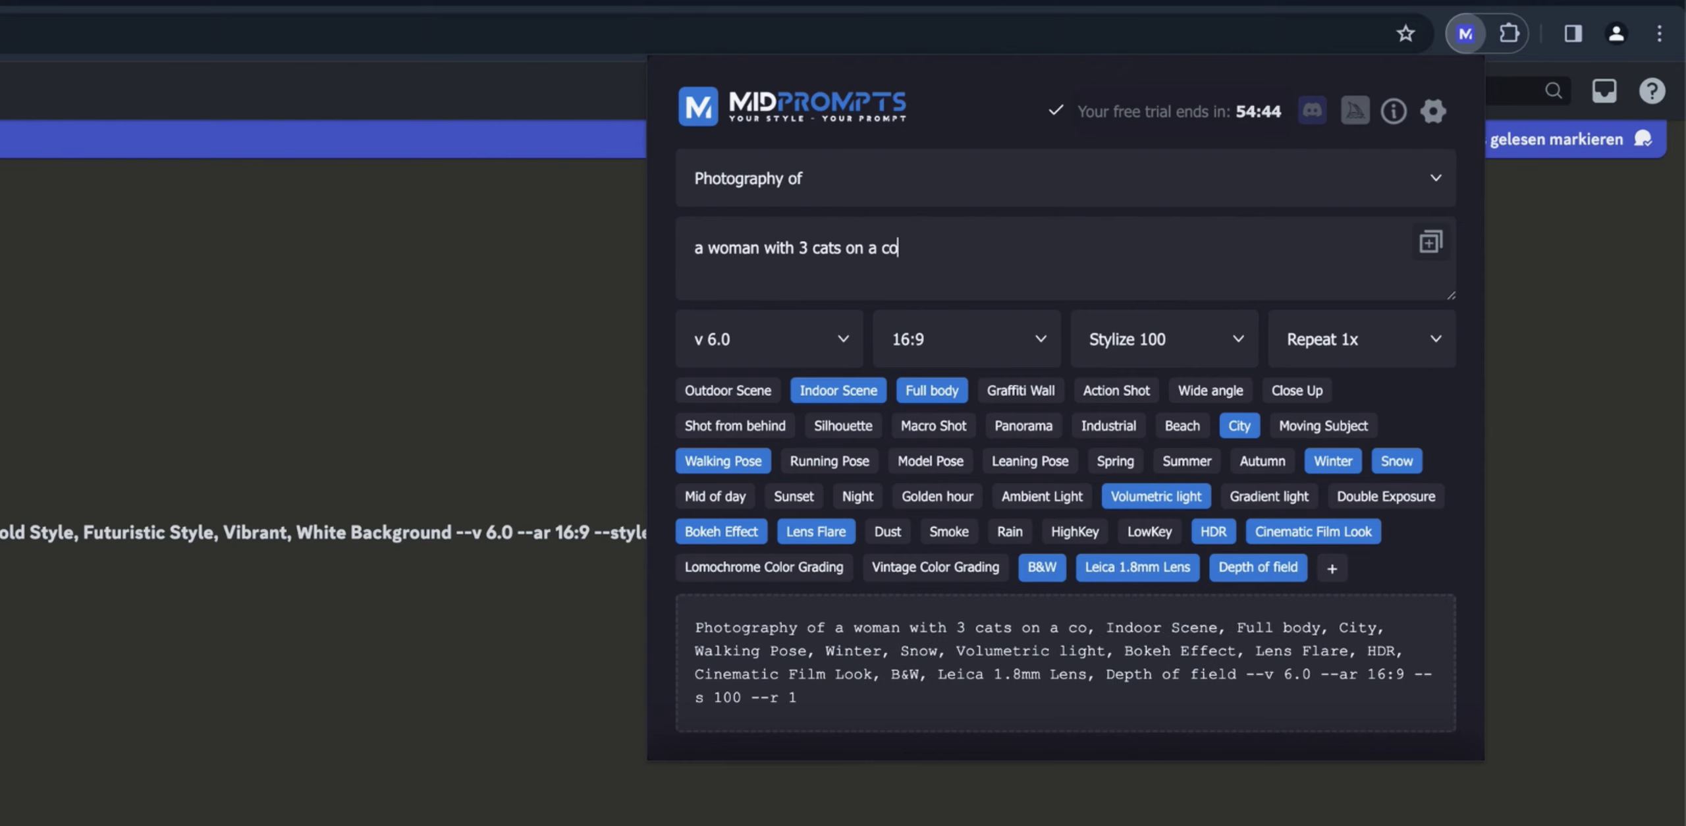
{"action": "type", "text": "uch"}
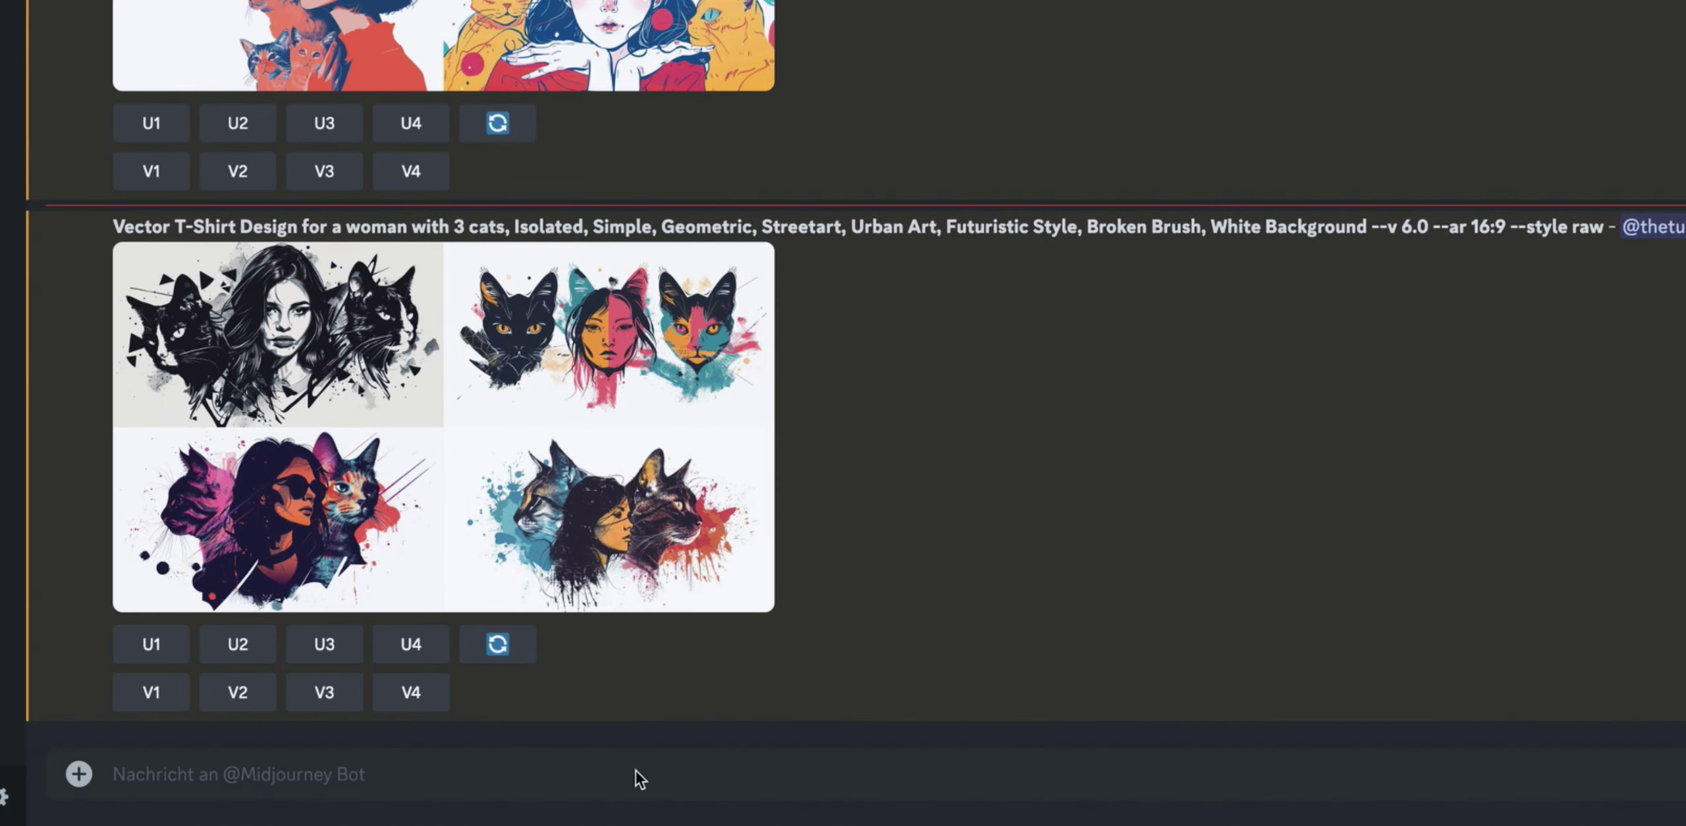
Submit the copied couch photography prompt to the Midjourney Bot in Discord, and save it as a snapshot in MidPrompts
{"action": "left_click", "coordinate": [635, 773]}
{"action": "key", "text": "ctrl+v"}
{"action": "key", "text": "Return"}
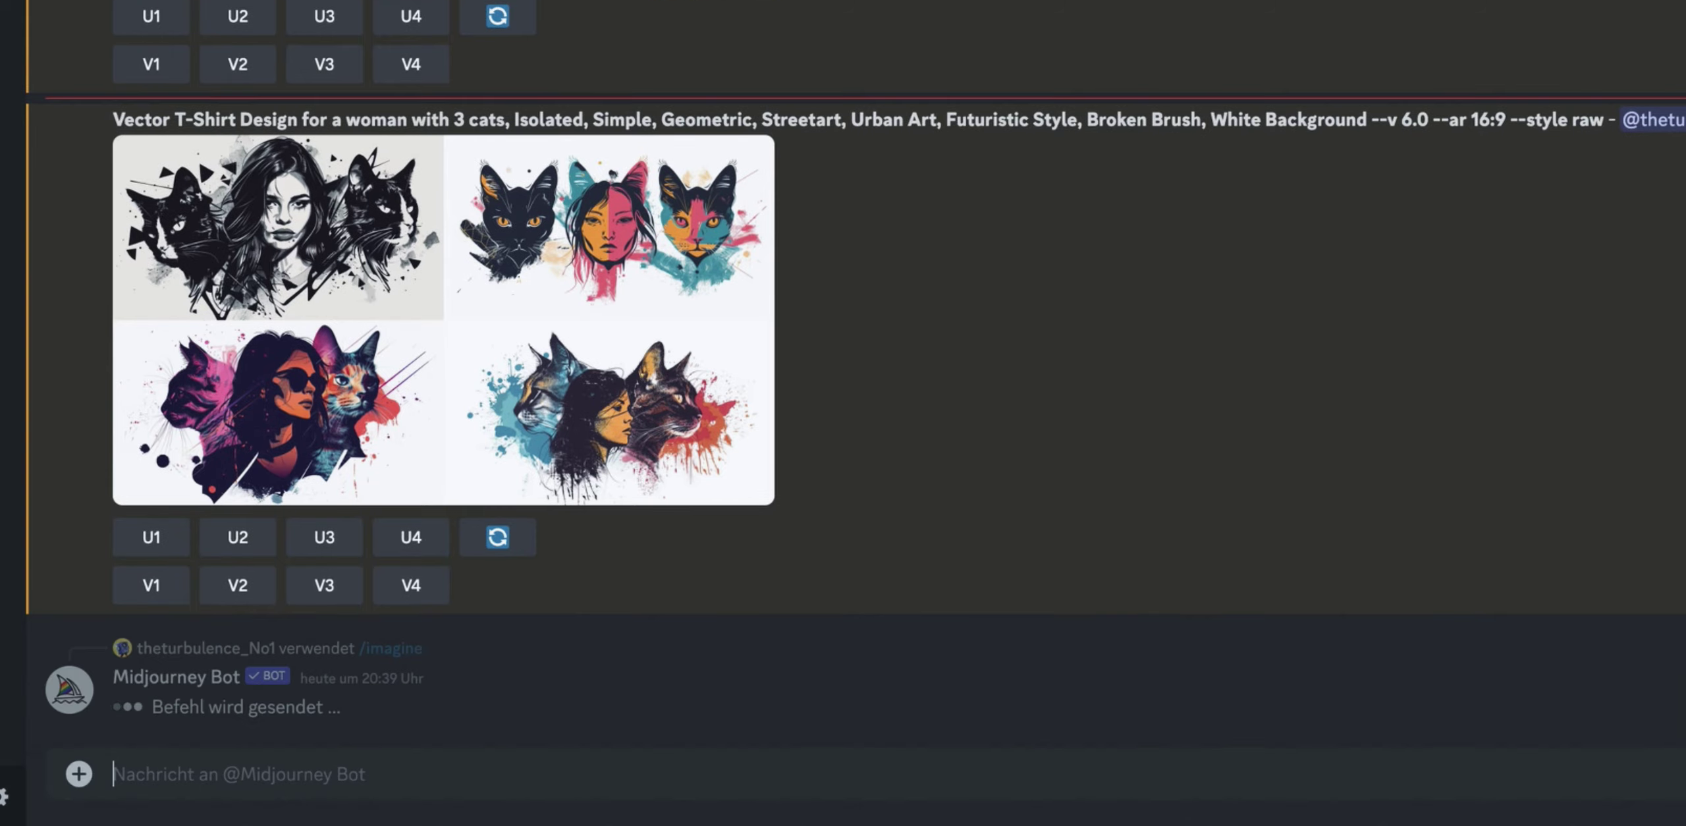
{"action": "left_click", "coordinate": [1464, 34]}
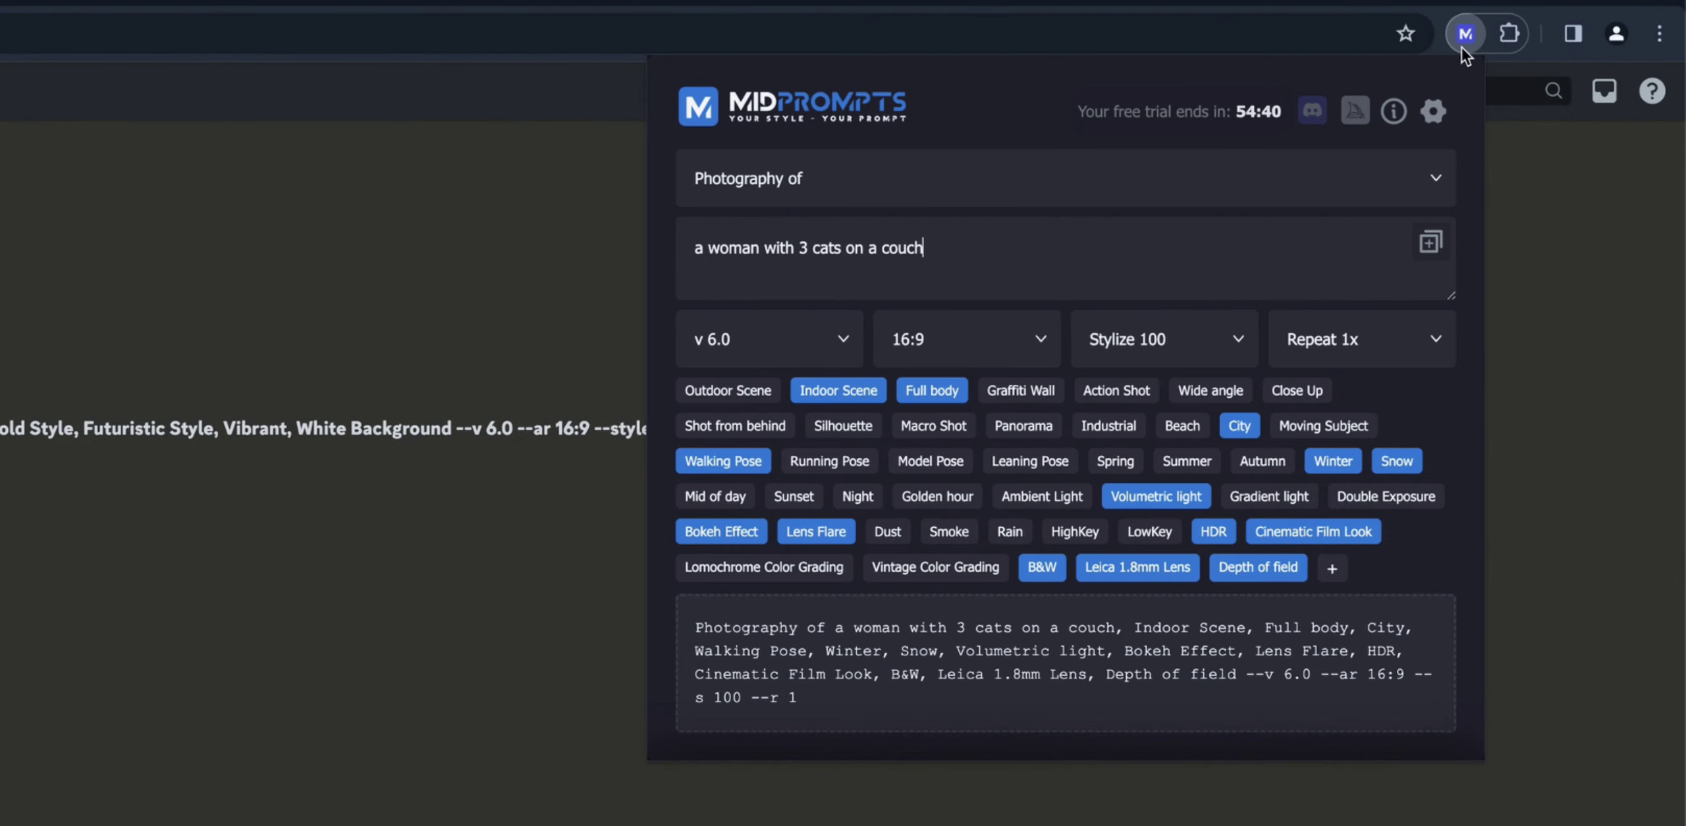
{"action": "left_click", "coordinate": [1430, 243]}
Load the saved photography, illustration and T-shirt snapshots in turn to view them, ending on the one with 3 cats on a couch
{"action": "scroll", "coordinate": [890, 624], "scroll_direction": "down", "scroll_amount": 3}
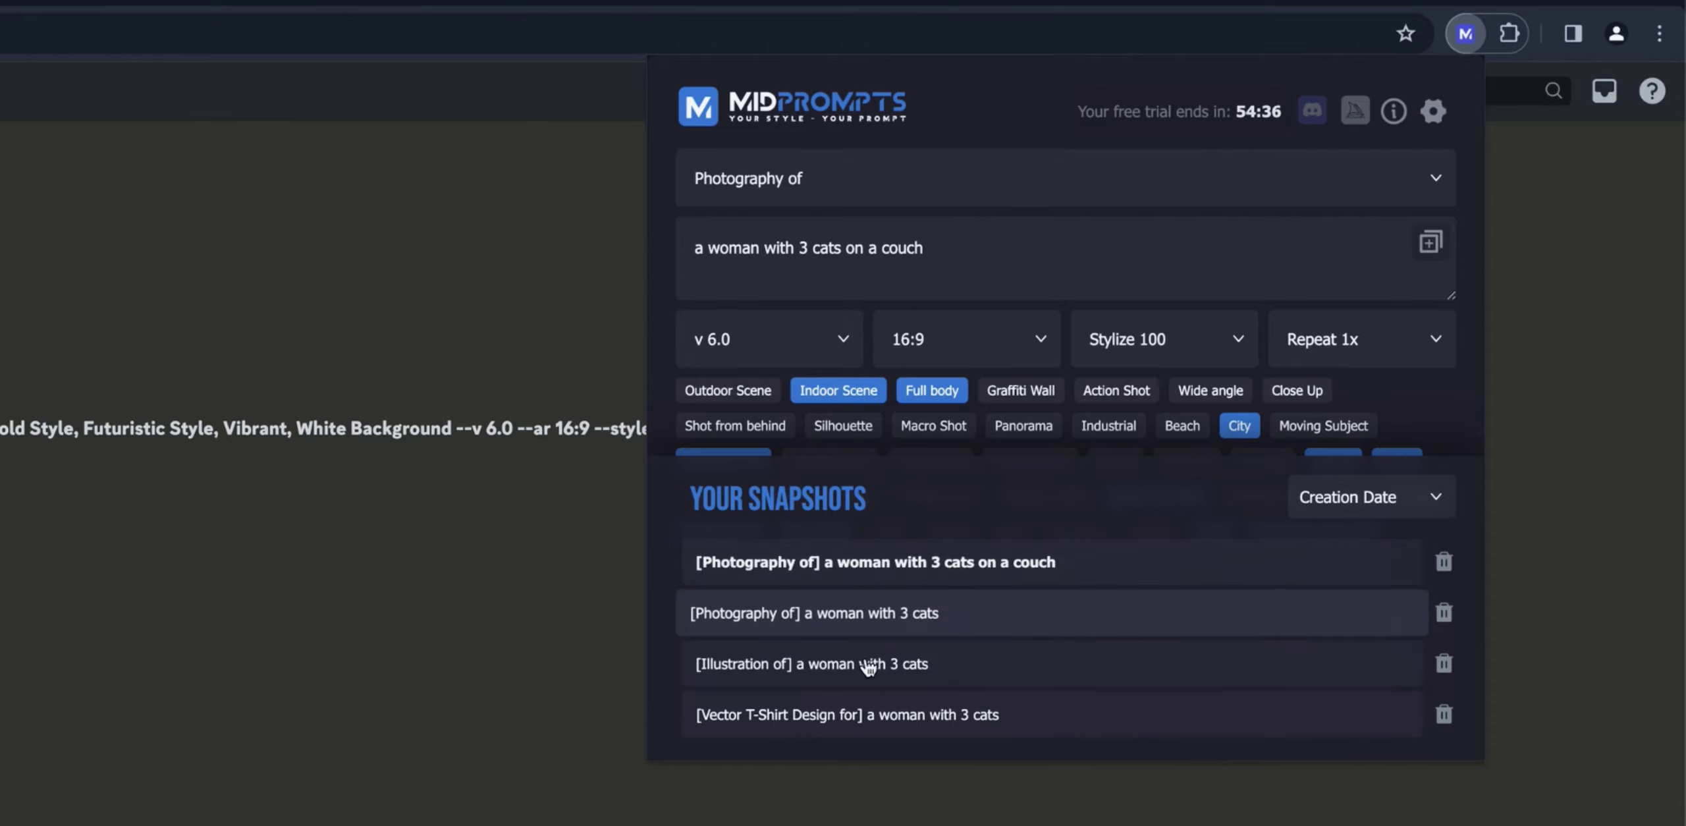
{"action": "left_click", "coordinate": [876, 613]}
{"action": "left_click", "coordinate": [879, 666]}
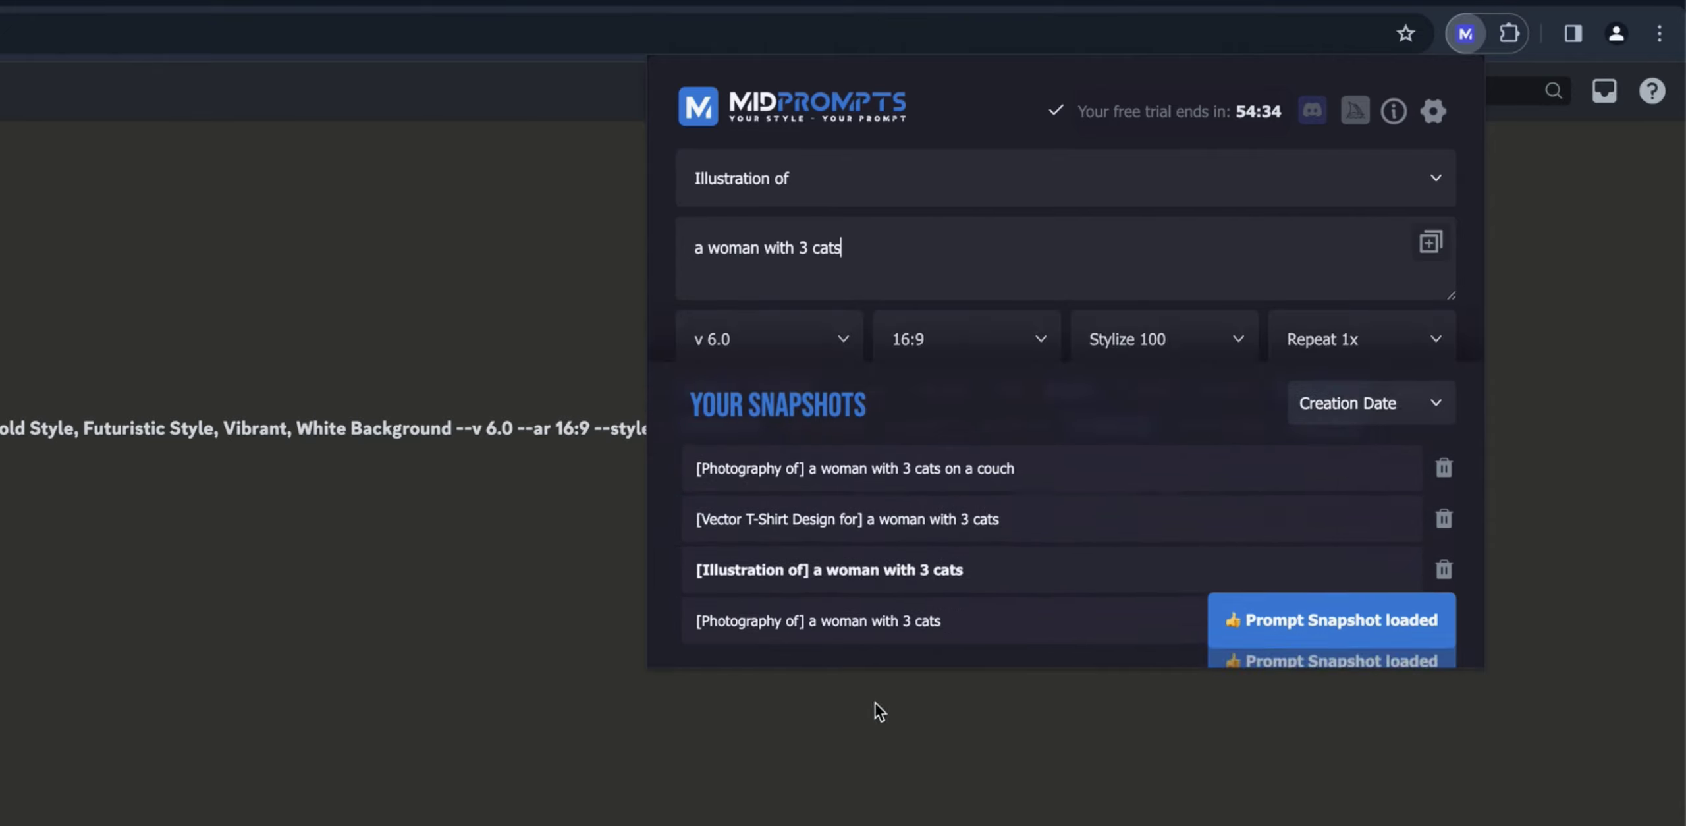
{"action": "left_click", "coordinate": [884, 642]}
{"action": "left_click", "coordinate": [886, 675]}
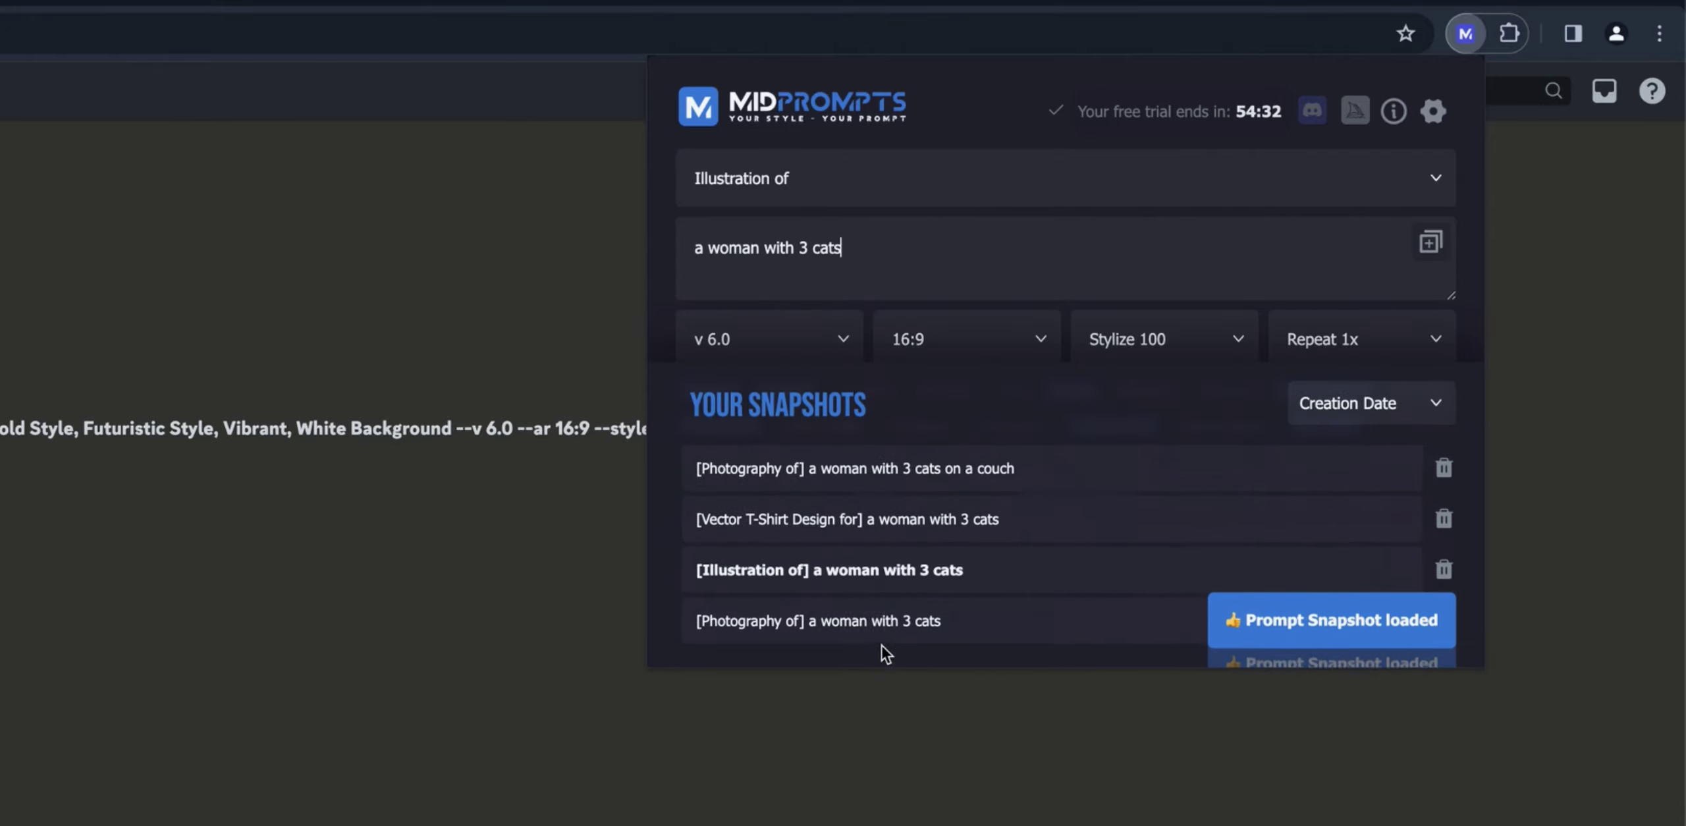
{"action": "left_click", "coordinate": [912, 519]}
{"action": "left_click", "coordinate": [931, 472]}
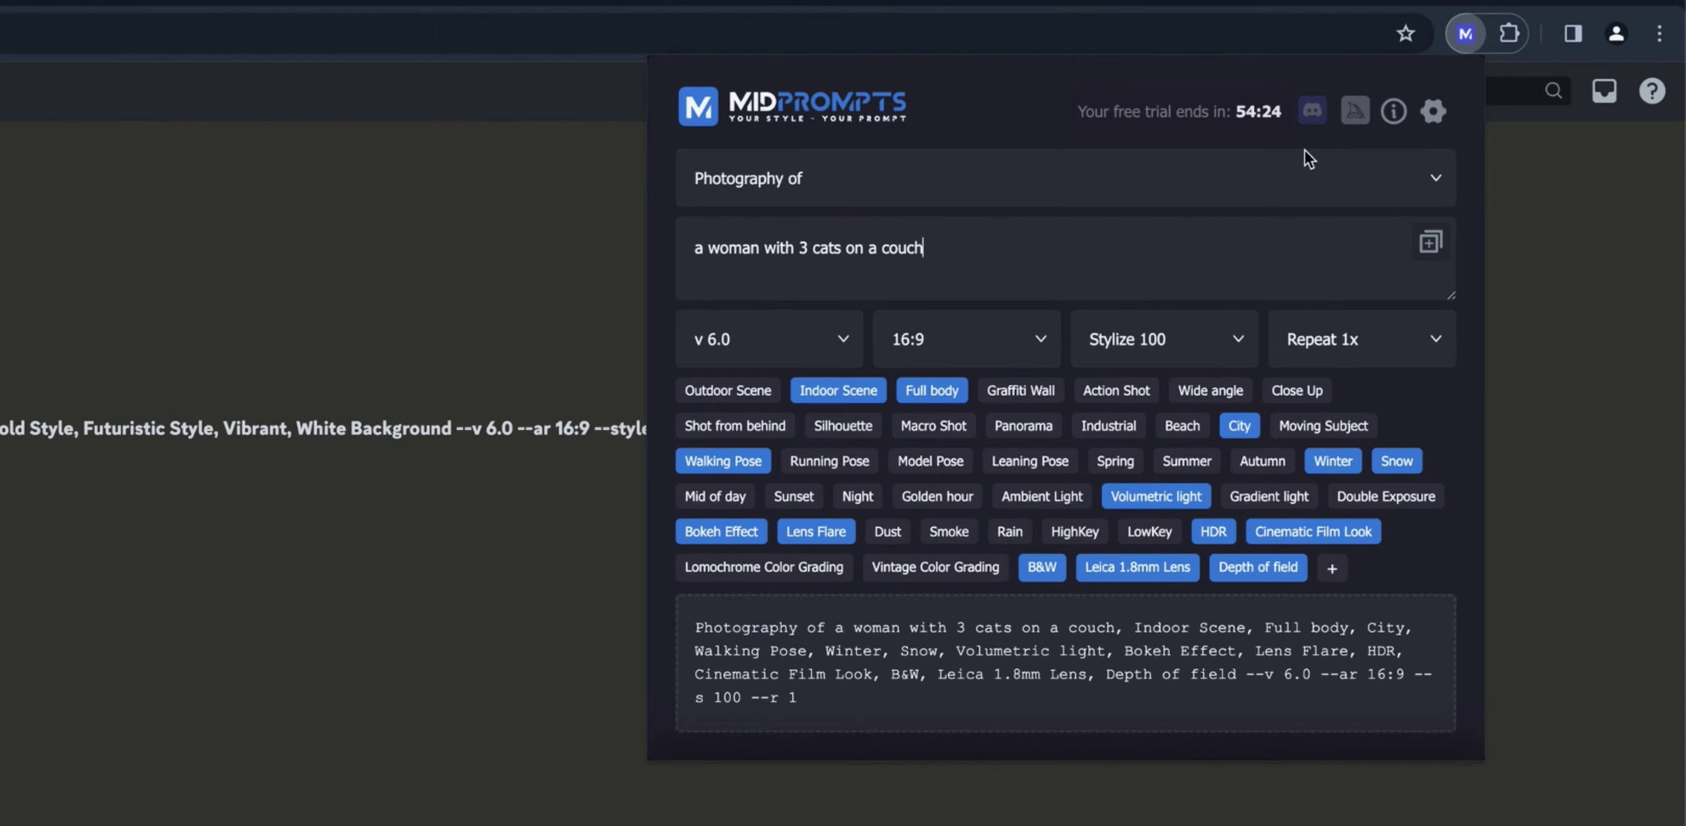
In the extension settings, append "sdfgdfgsd" to the Poster Design for topic and move it up two places, above Line Drawing of
{"action": "left_click", "coordinate": [1434, 113]}
{"action": "scroll", "coordinate": [1053, 345], "scroll_direction": "down", "scroll_amount": 5}
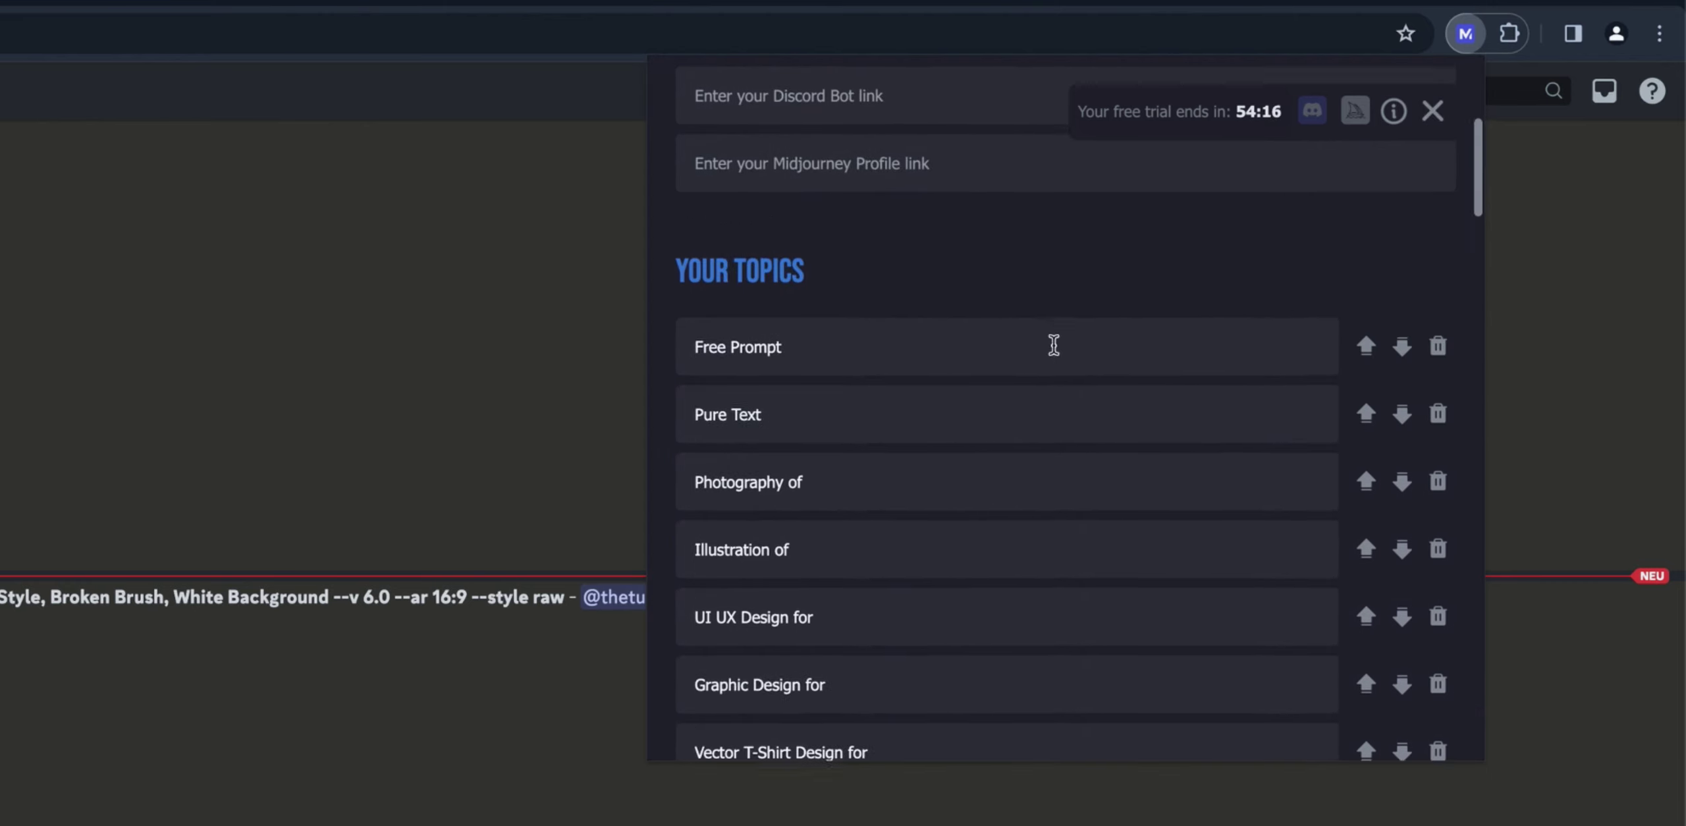
{"action": "scroll", "coordinate": [989, 496], "scroll_direction": "down", "scroll_amount": 5}
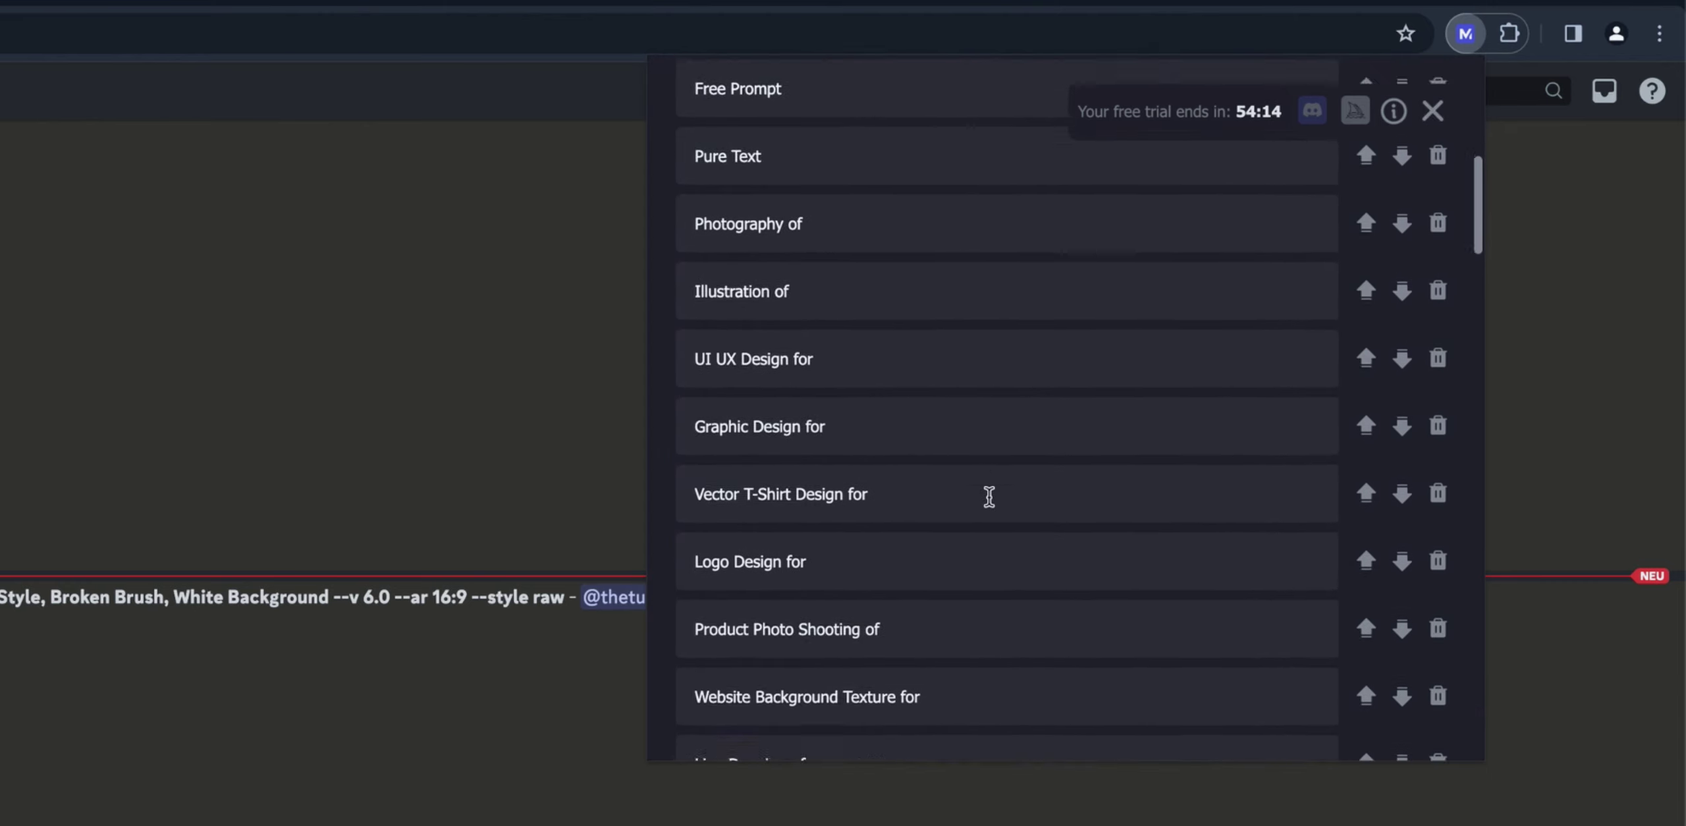
{"action": "scroll", "coordinate": [989, 496], "scroll_direction": "down", "scroll_amount": 2}
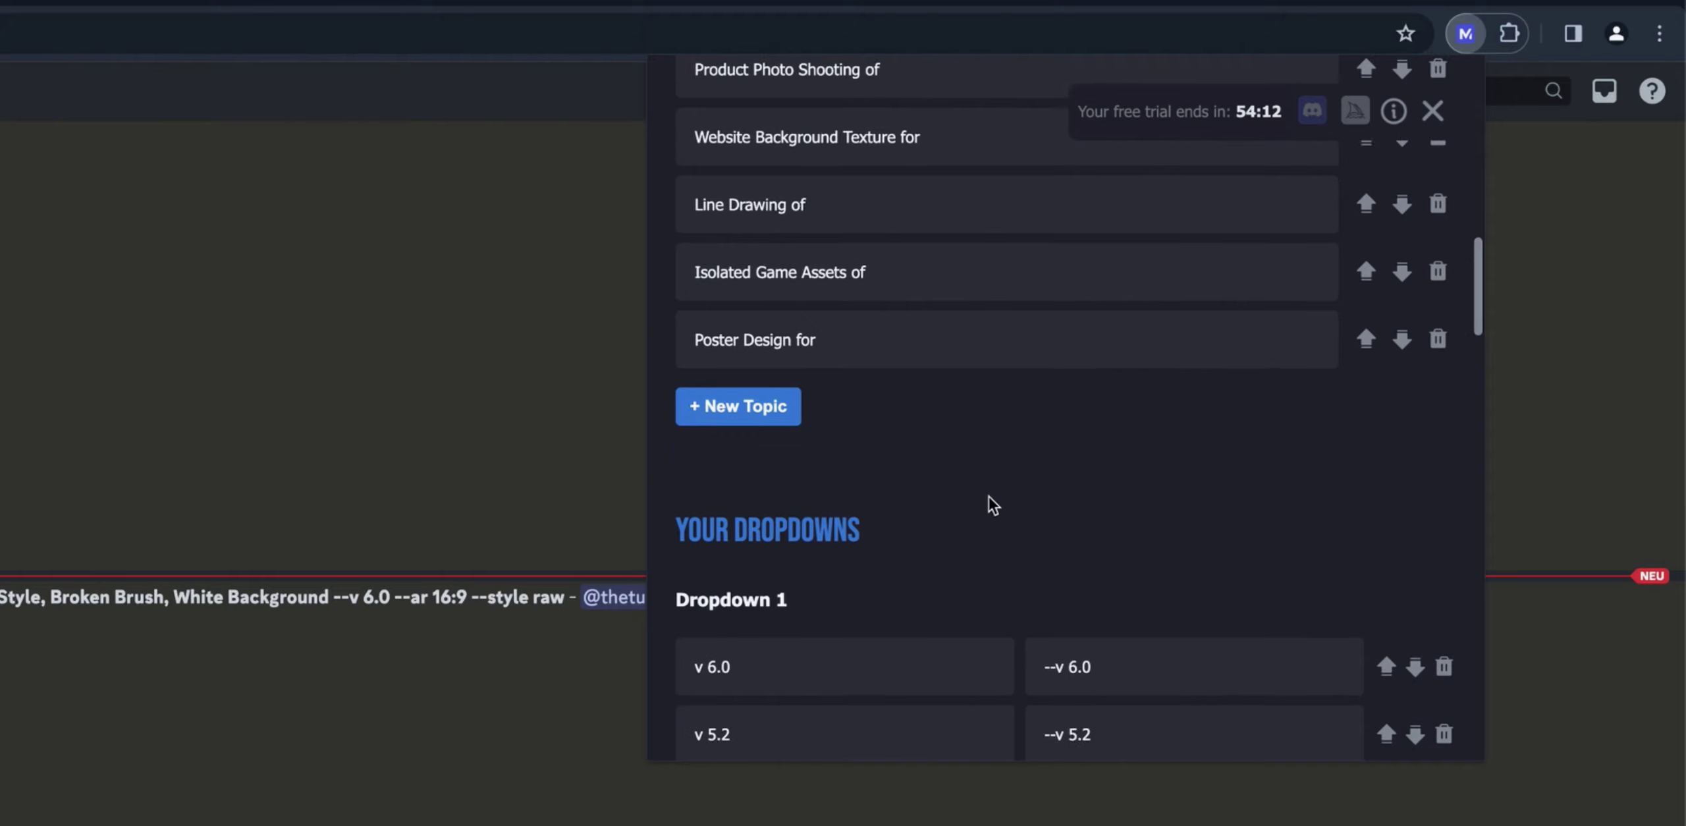
{"action": "left_click", "coordinate": [890, 342]}
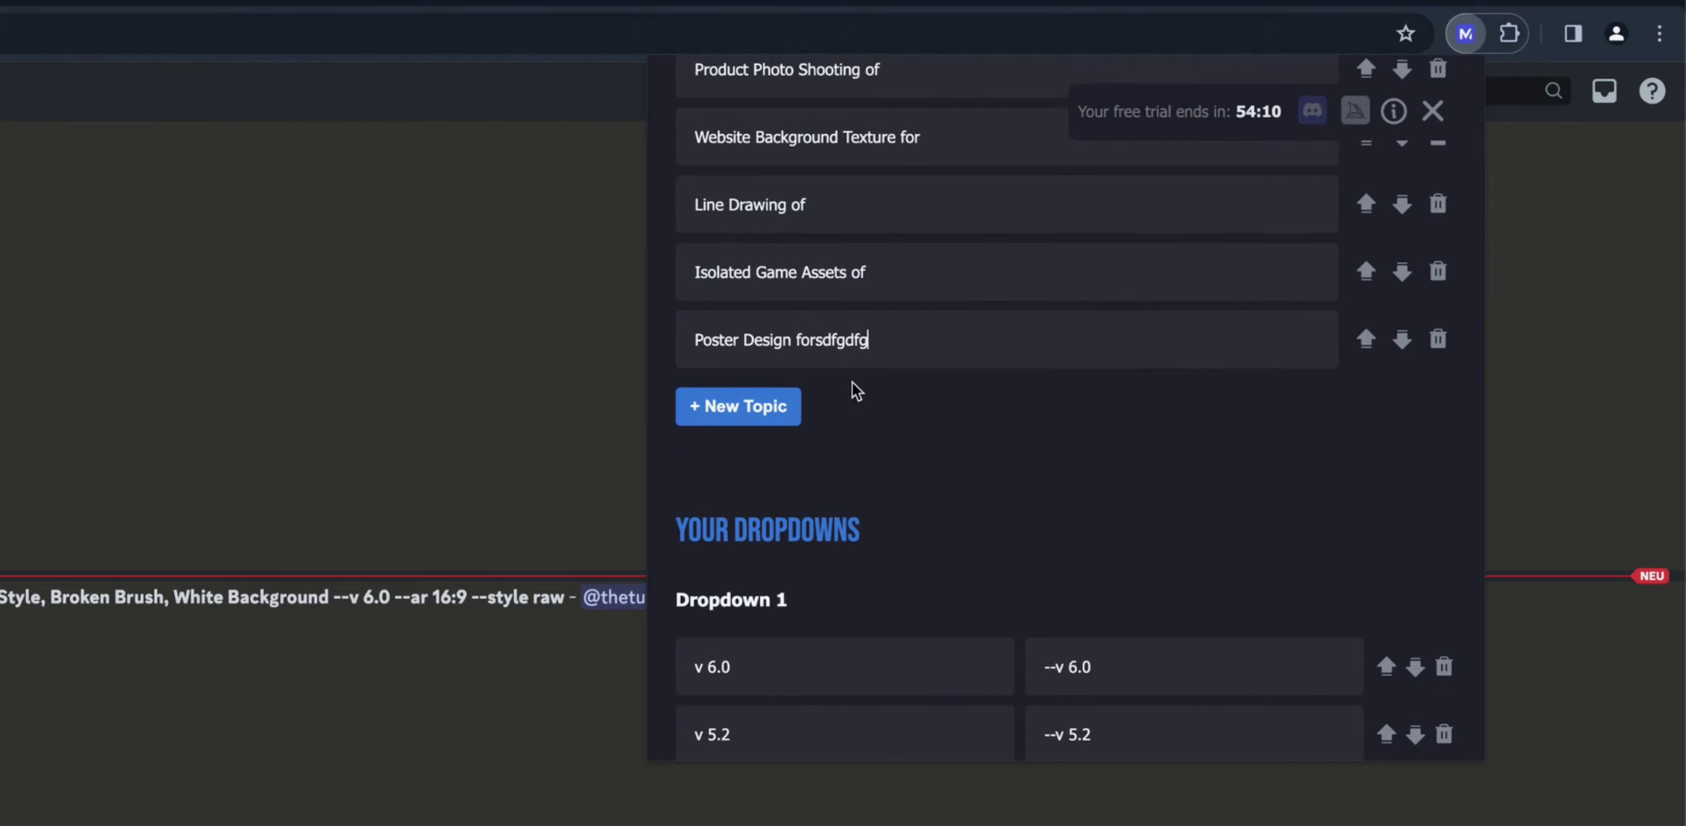
{"action": "left_click", "coordinate": [1367, 339]}
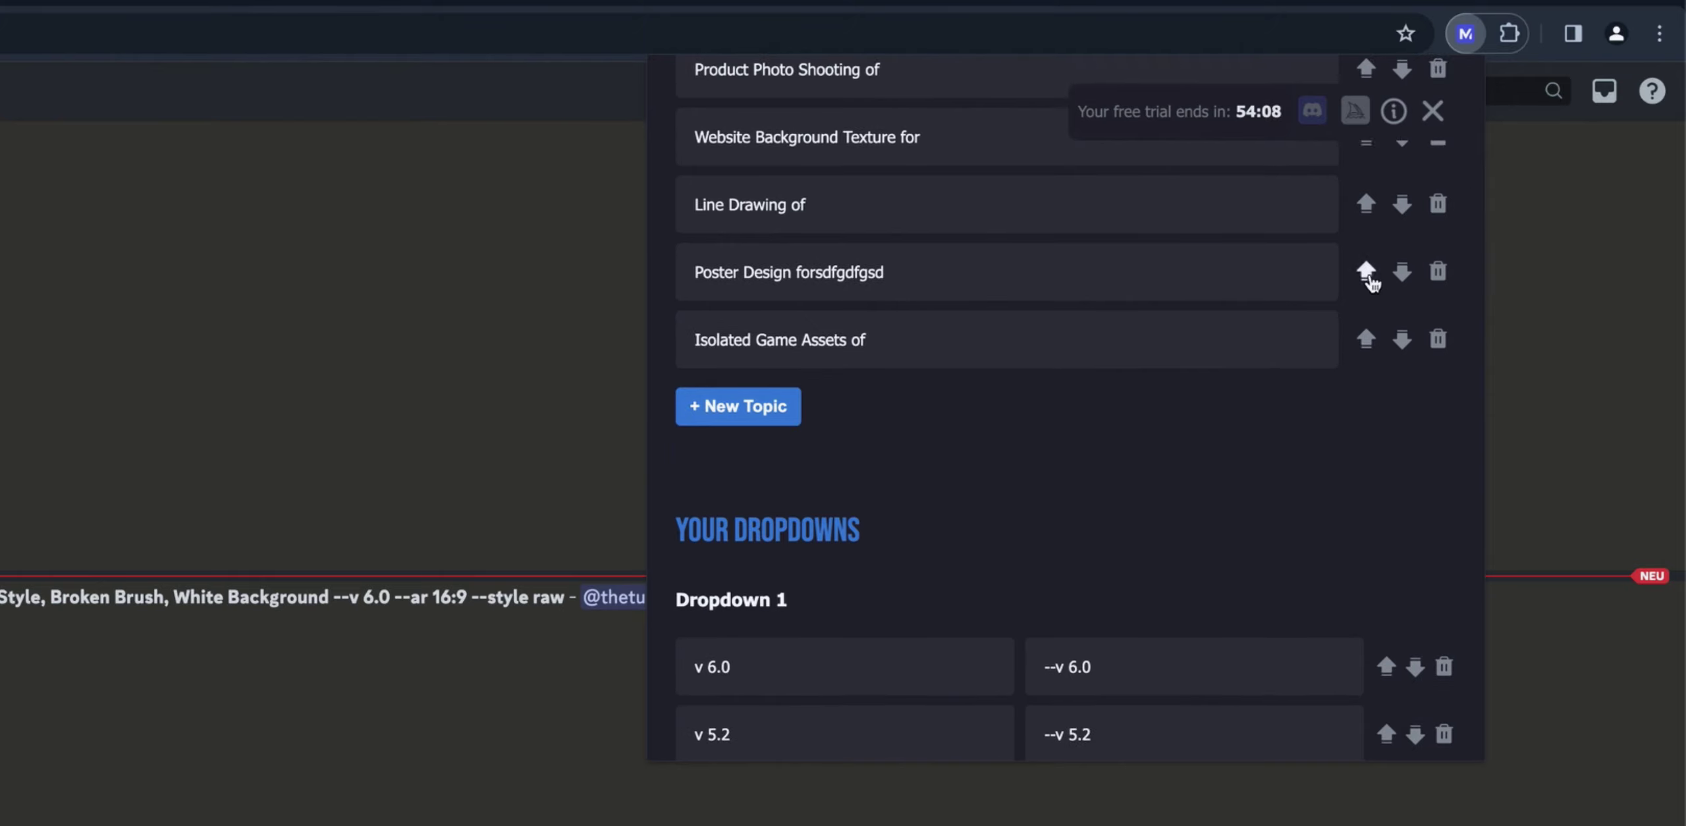
{"action": "left_click", "coordinate": [1367, 271]}
Add a new topic named "asdfasdfasf", return to the prompt builder, and check the updated topic list
{"action": "left_click", "coordinate": [764, 406]}
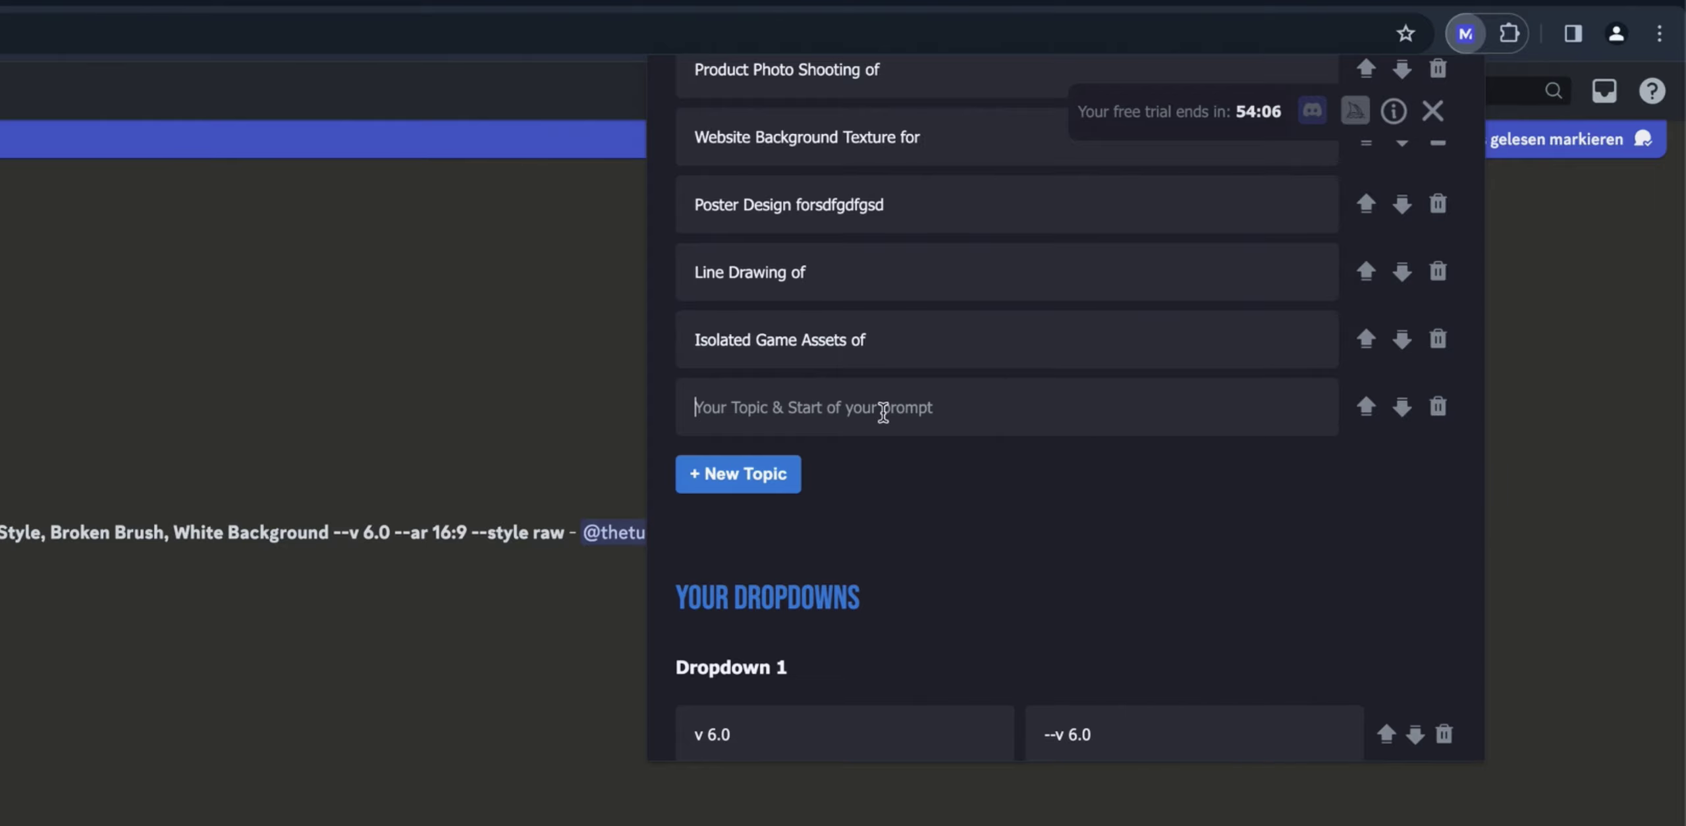
{"action": "type", "text": "sdfsdfsdf"}
{"action": "left_click", "coordinate": [1433, 112]}
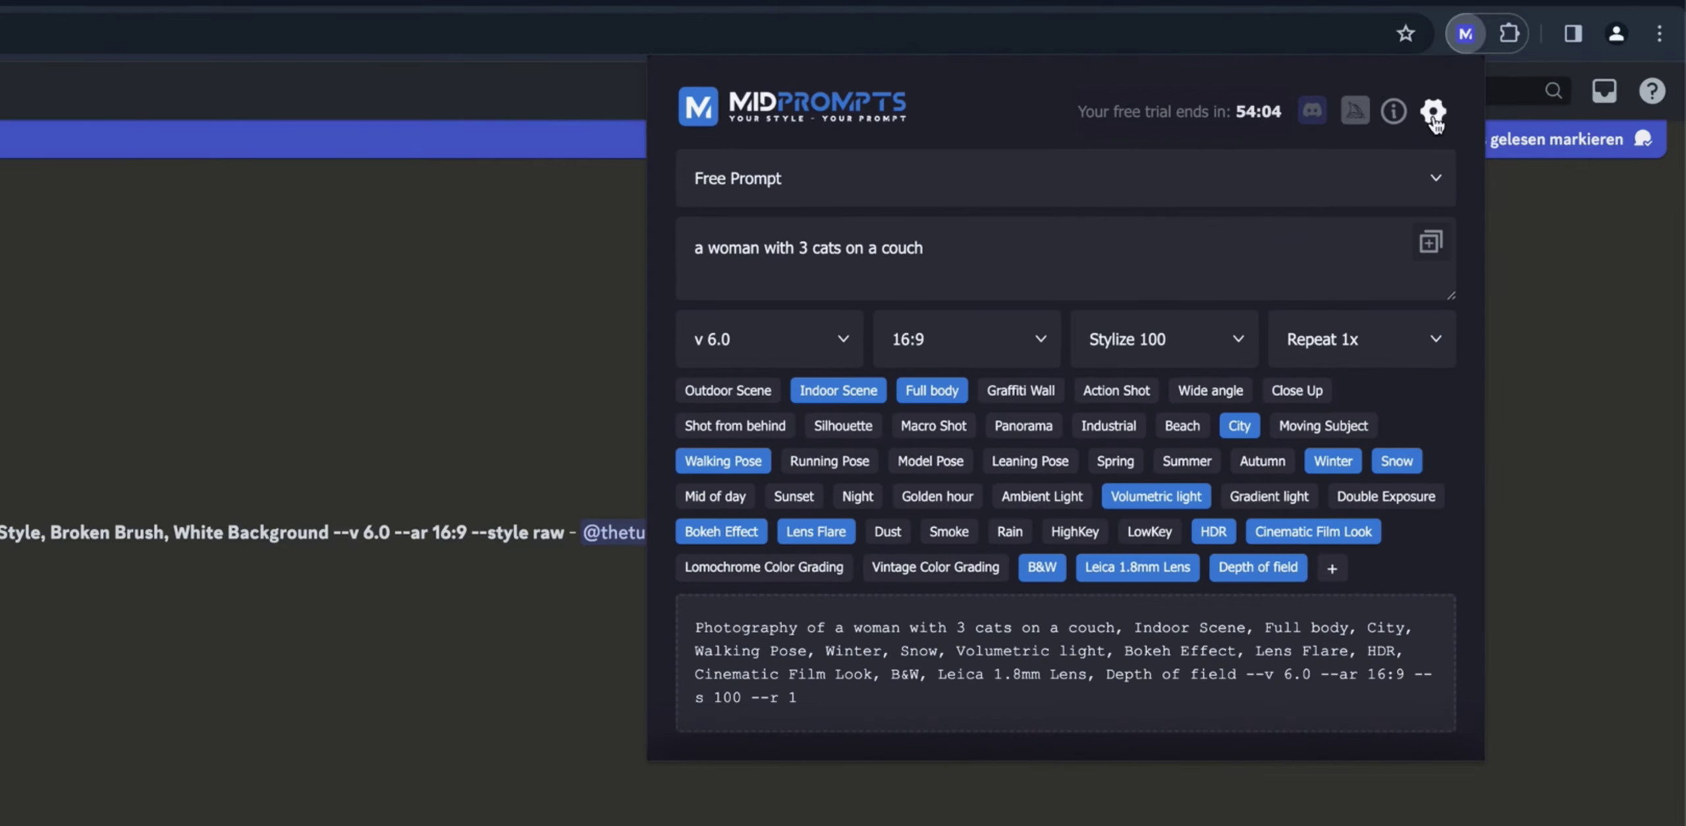
{"action": "left_click", "coordinate": [927, 176]}
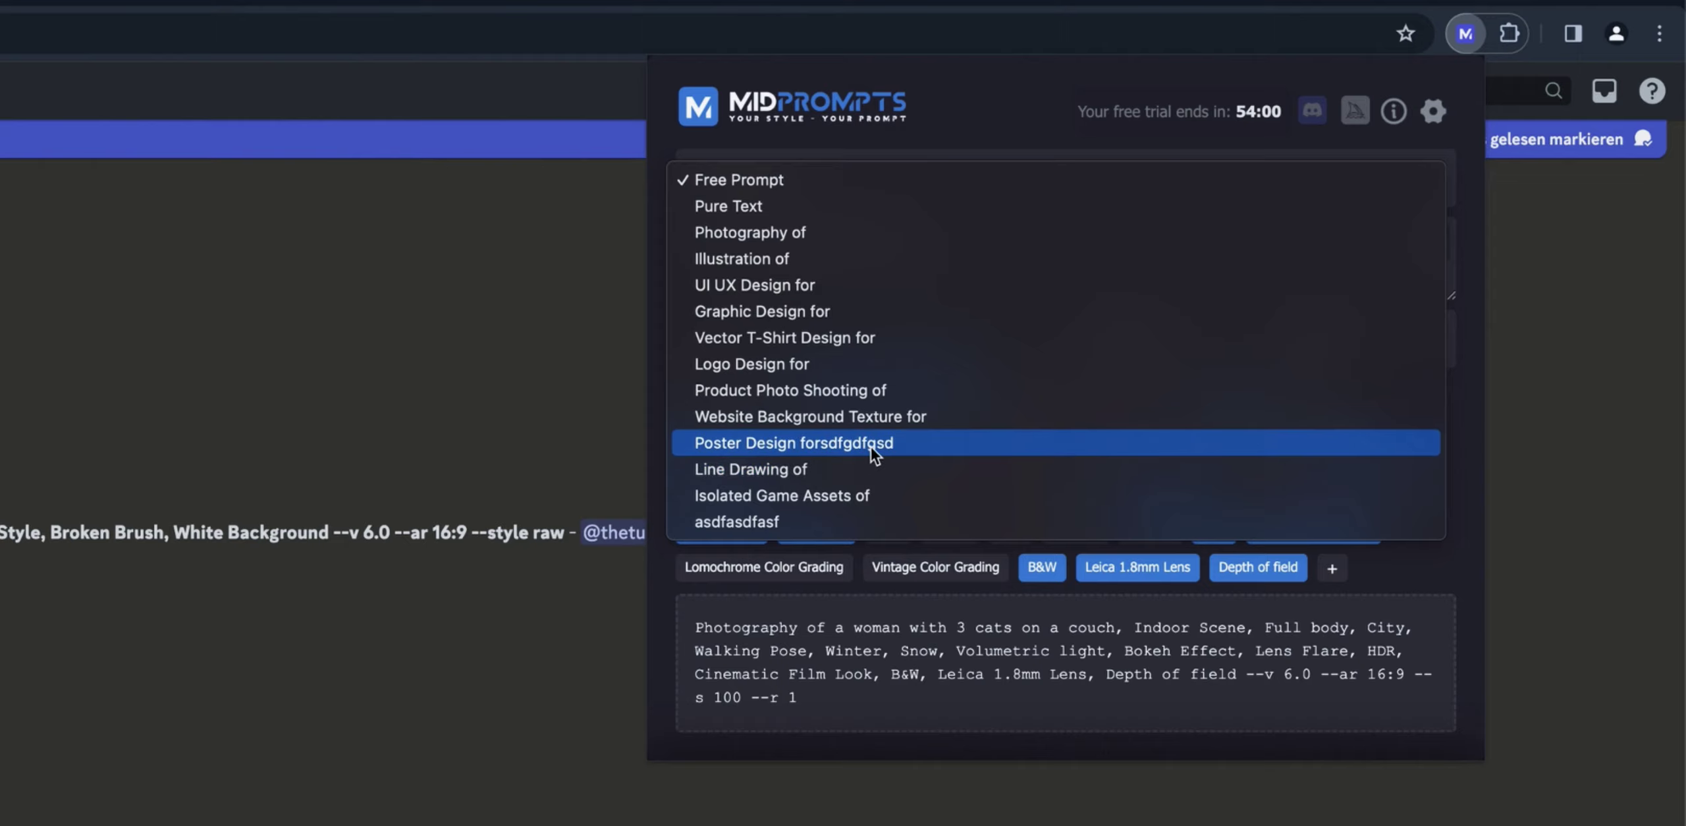
{"action": "left_click", "coordinate": [1433, 113]}
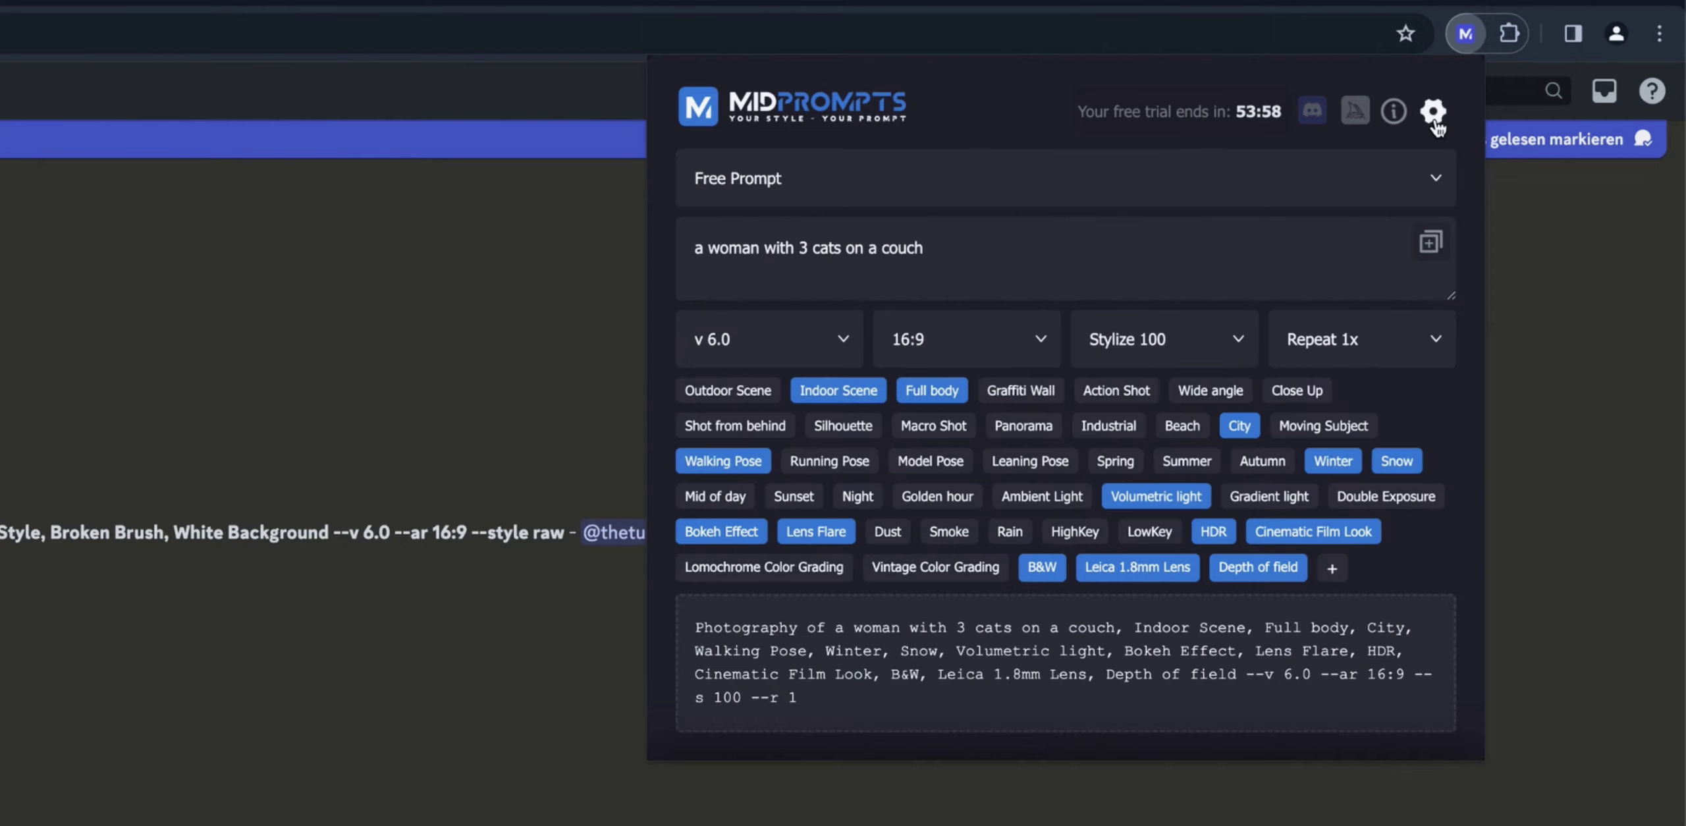
Review the version, aspect ratio, stylize and repeat dropdown options in the settings, and return to the prompt builder
{"action": "left_click", "coordinate": [1434, 115]}
{"action": "scroll", "coordinate": [833, 467], "scroll_direction": "down", "scroll_amount": 8}
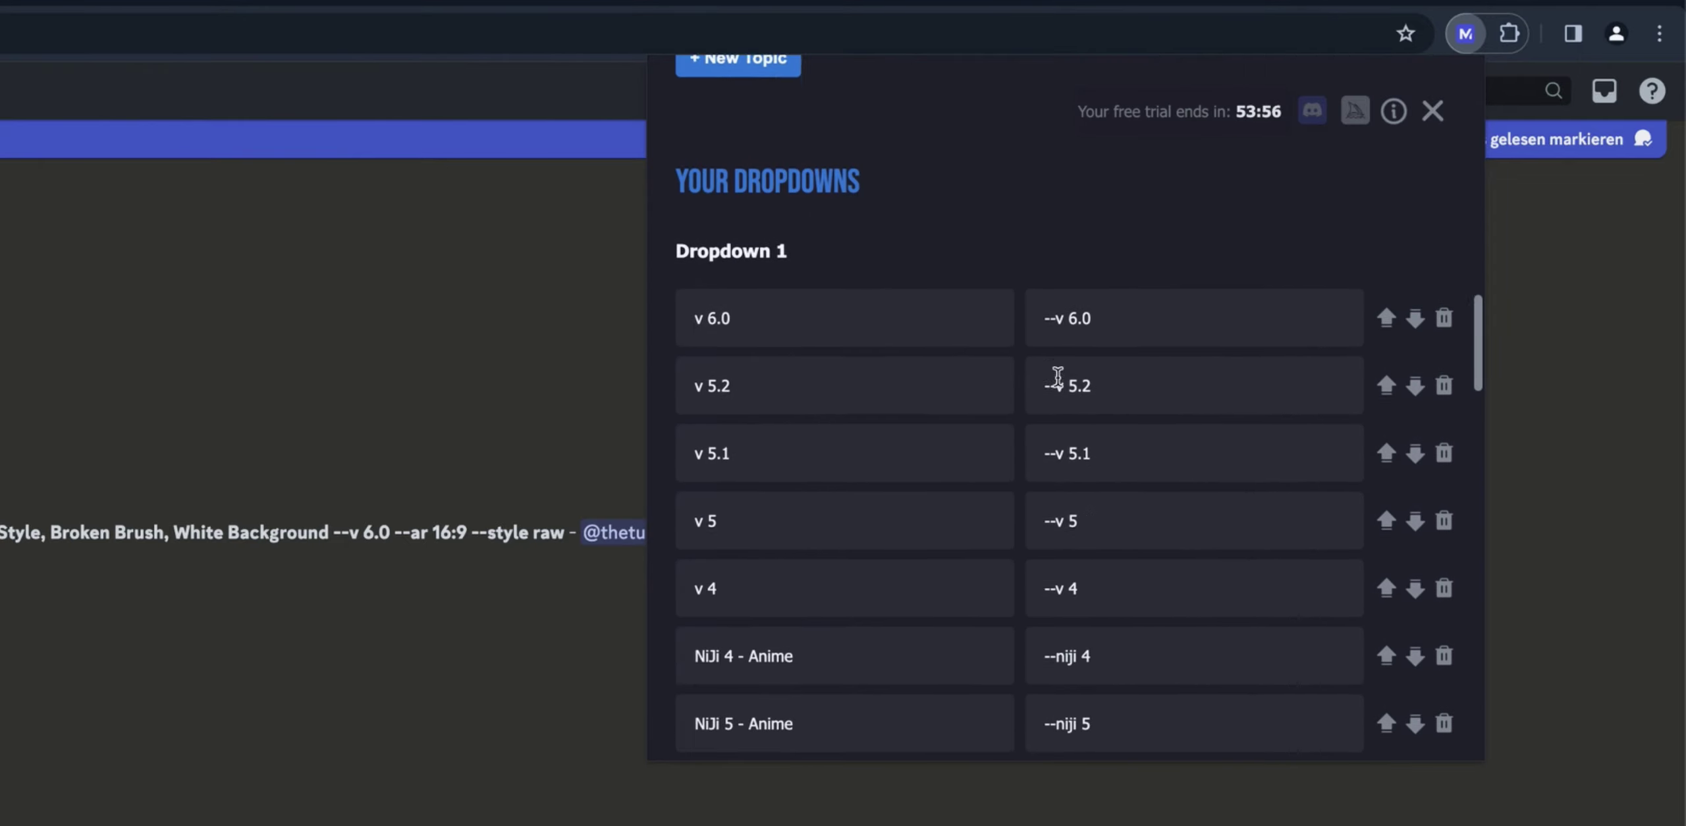
{"action": "scroll", "coordinate": [1322, 323], "scroll_direction": "down", "scroll_amount": 13}
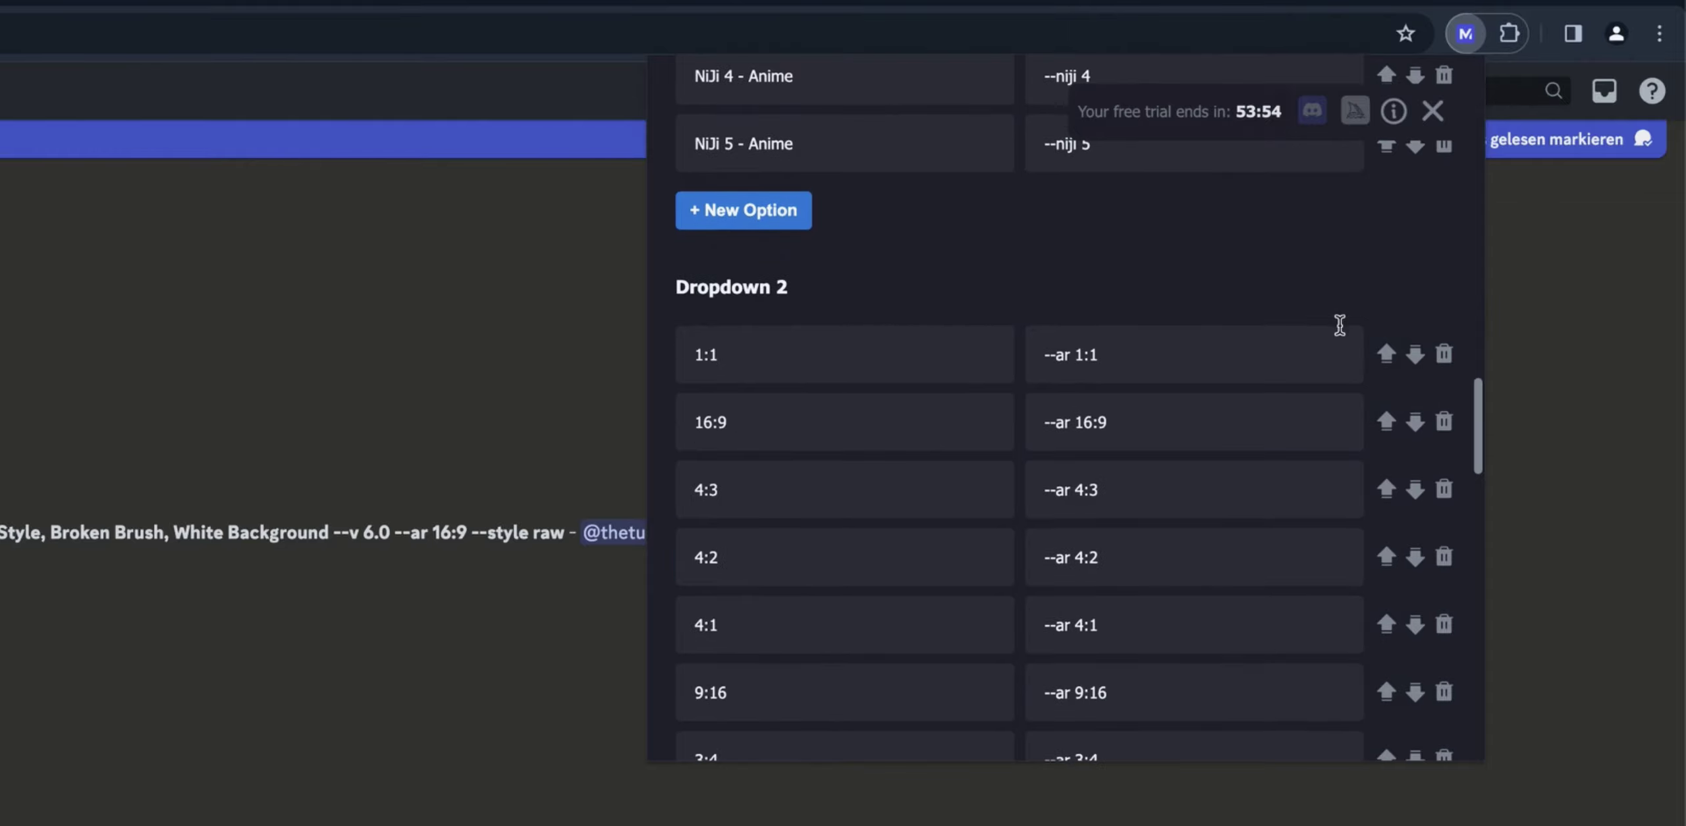
{"action": "scroll", "coordinate": [1339, 324], "scroll_direction": "down", "scroll_amount": 15}
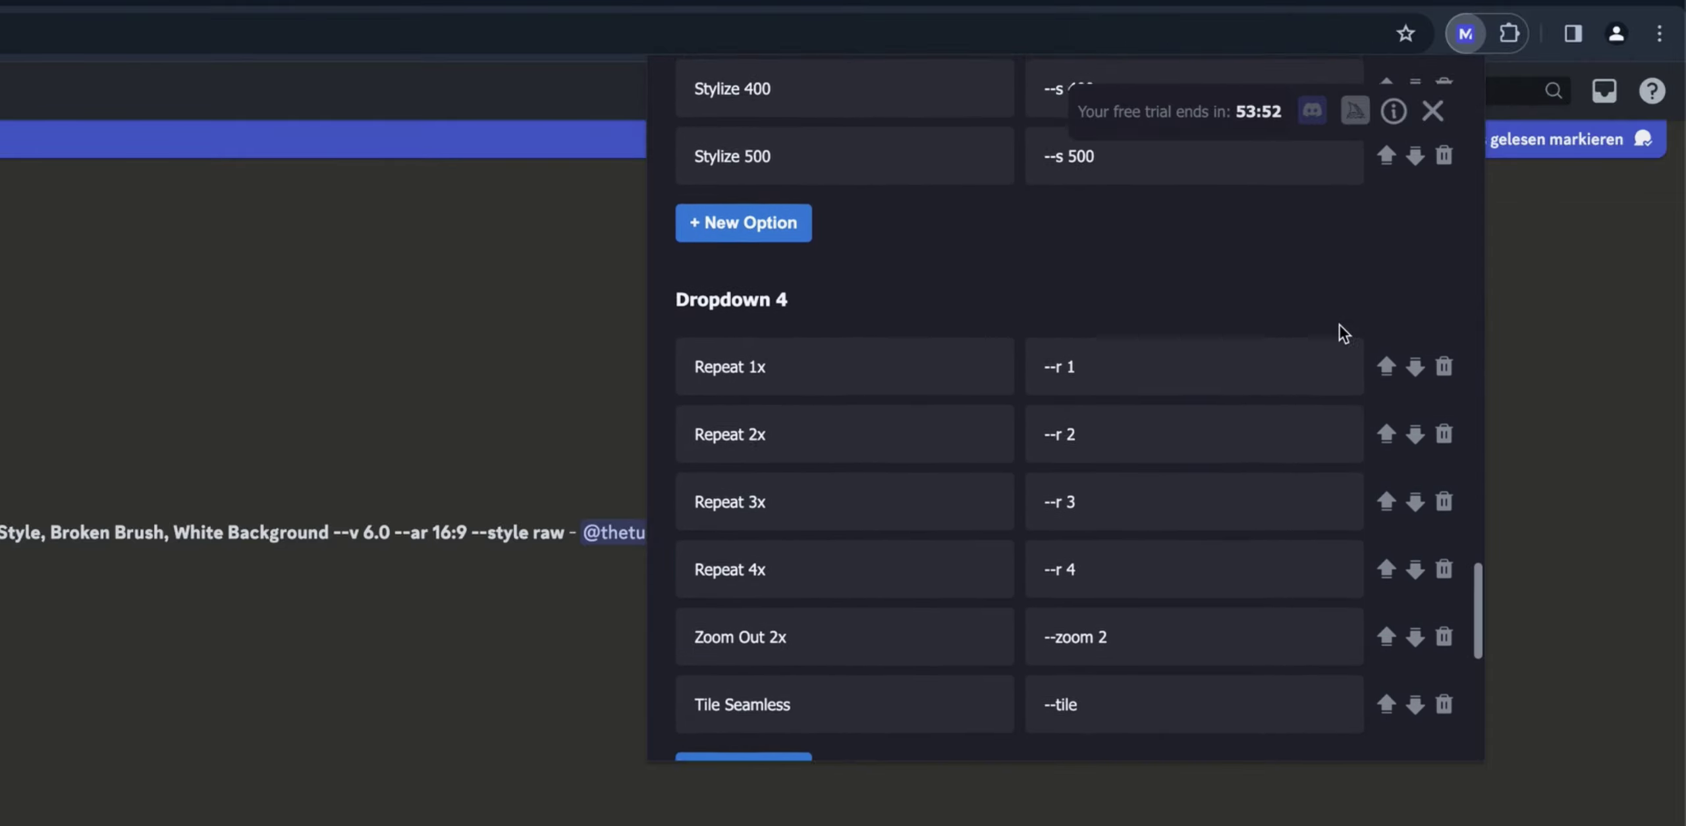
{"action": "scroll", "coordinate": [1340, 388], "scroll_direction": "up", "scroll_amount": 20}
{"action": "scroll", "coordinate": [1343, 395], "scroll_direction": "up", "scroll_amount": 10}
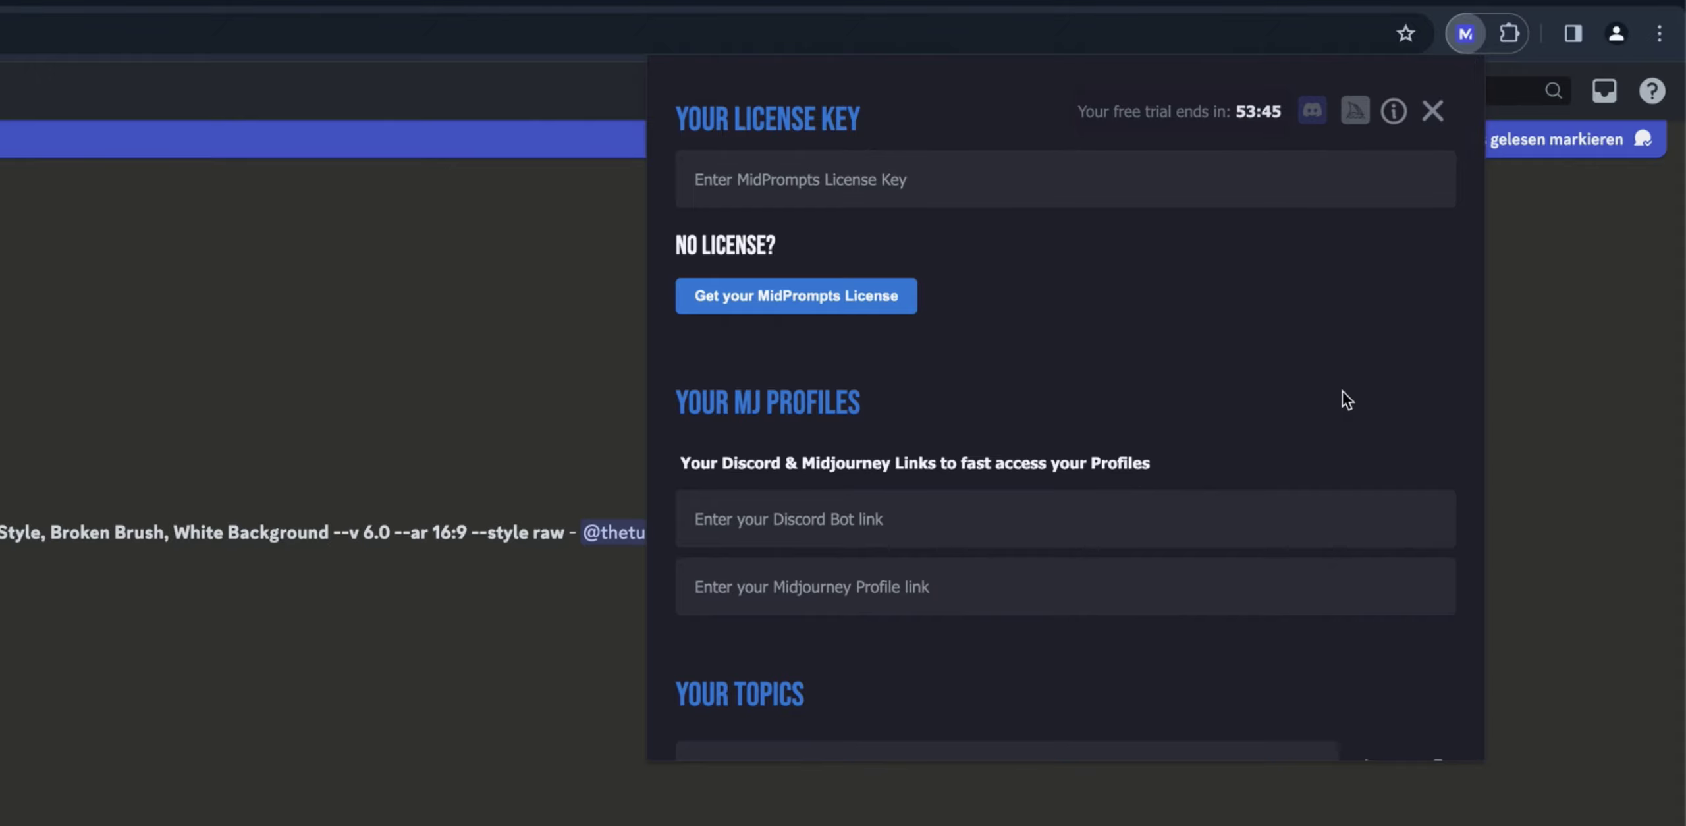
{"action": "left_click", "coordinate": [1432, 112]}
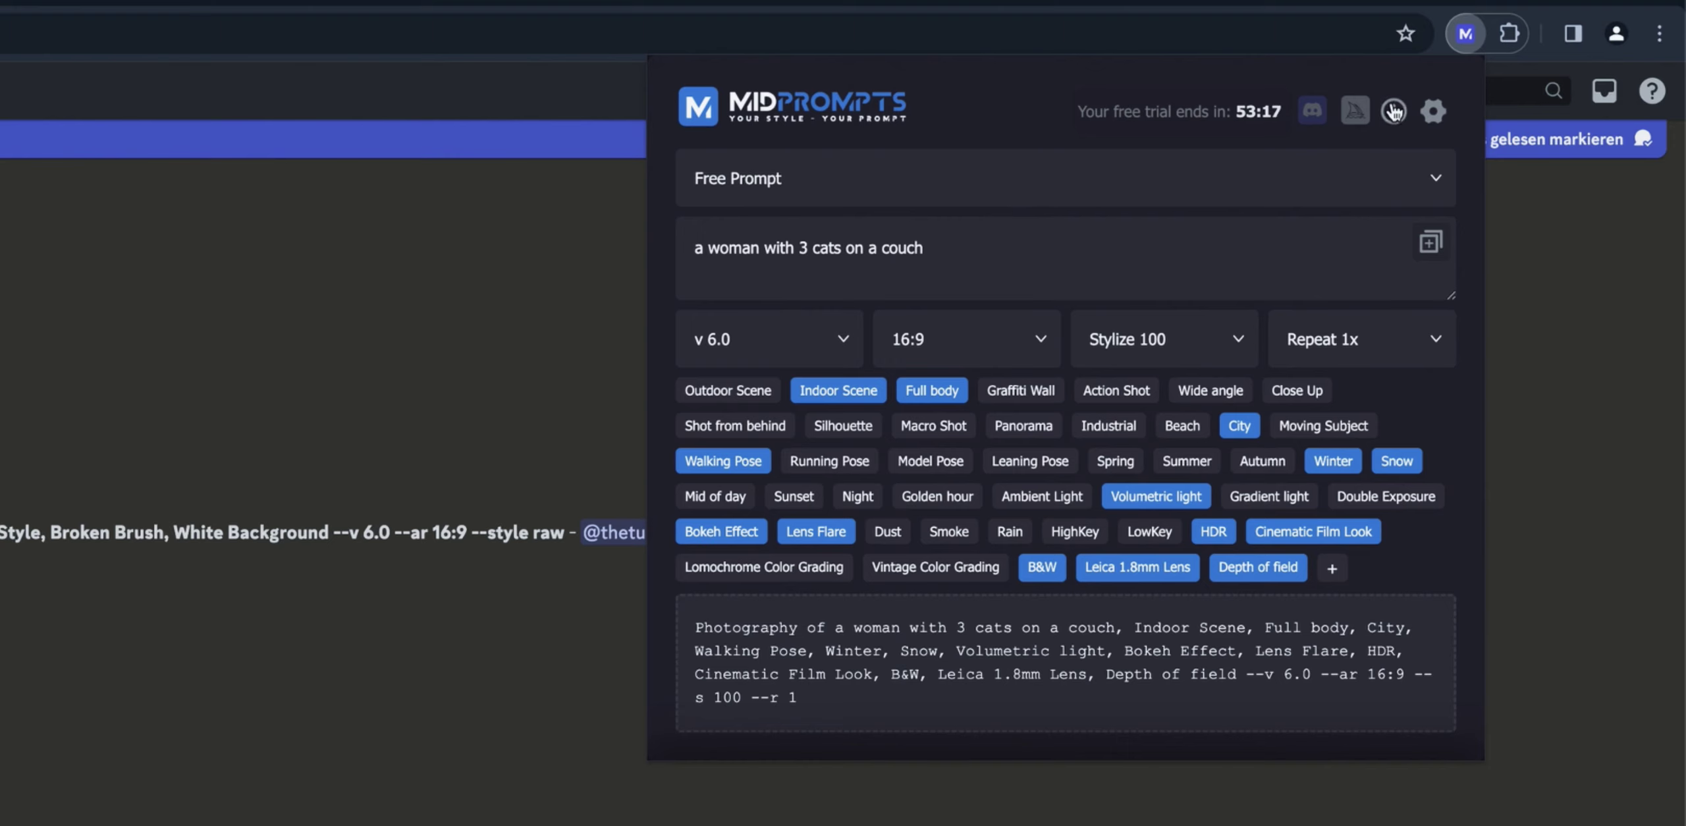
Open the MidPrompts license purchase page from the extension settings and examine the lifetime license offer
{"action": "left_click", "coordinate": [1432, 111]}
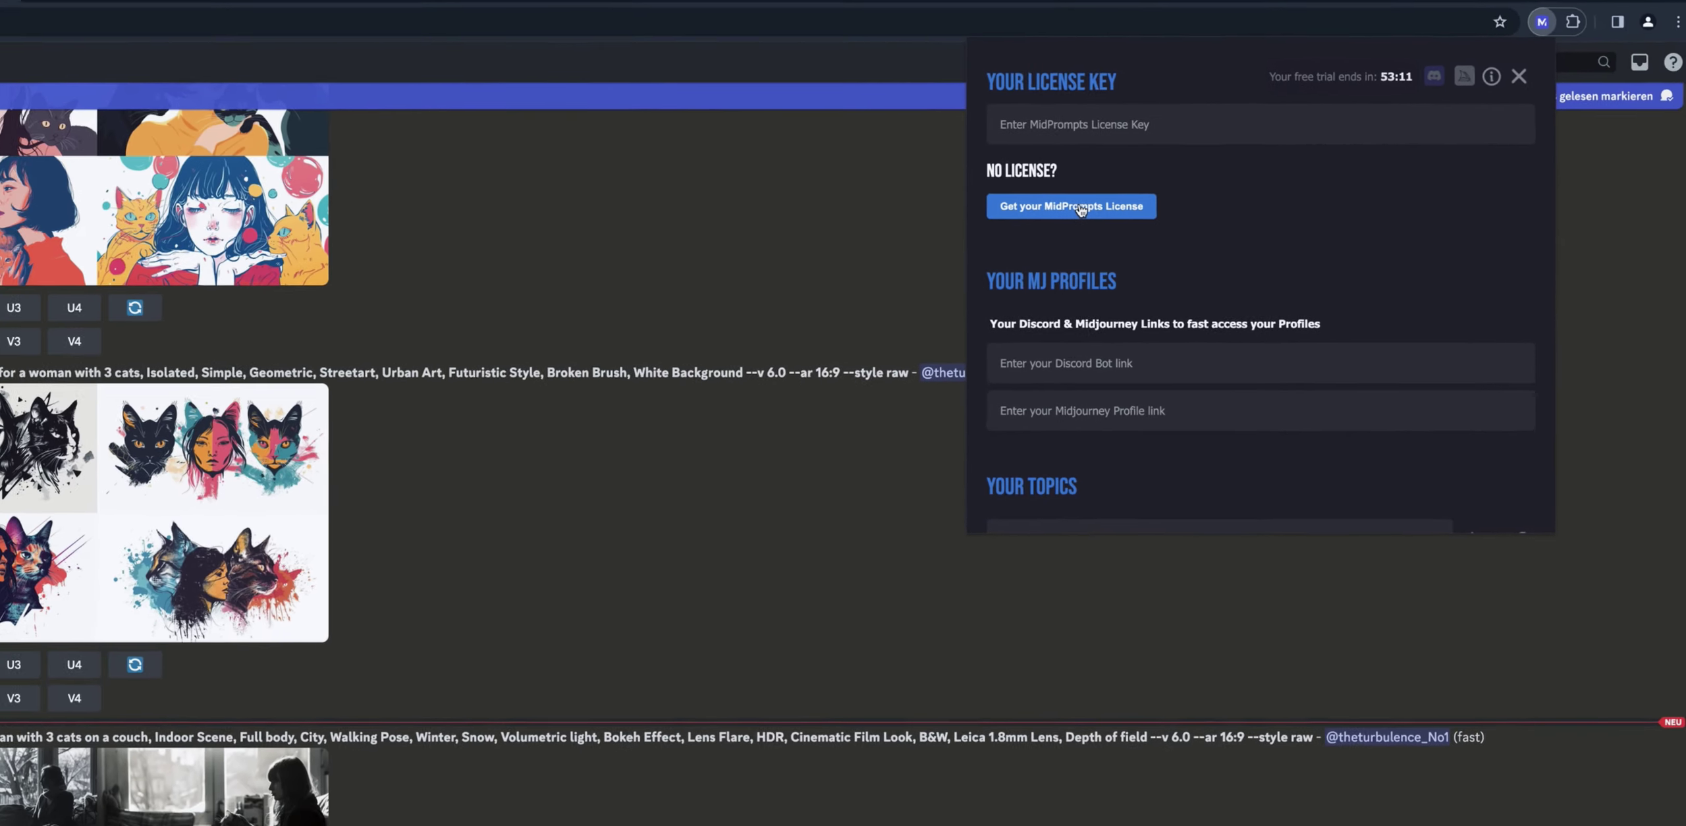
{"action": "left_click", "coordinate": [1080, 208]}
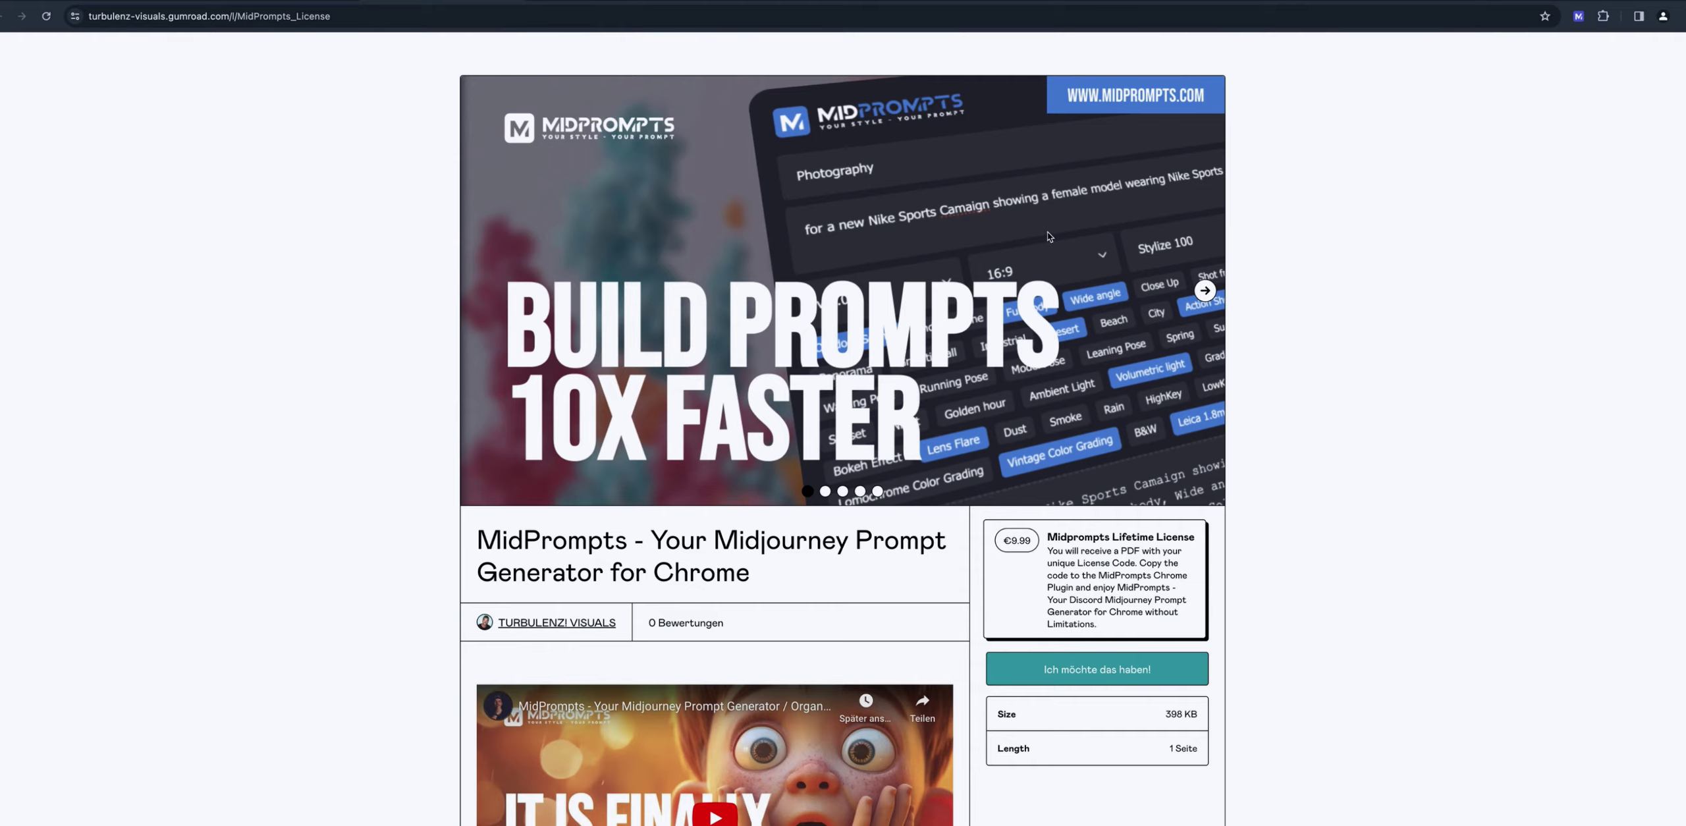
{"action": "scroll", "coordinate": [1040, 228], "scroll_direction": "down", "scroll_amount": 5}
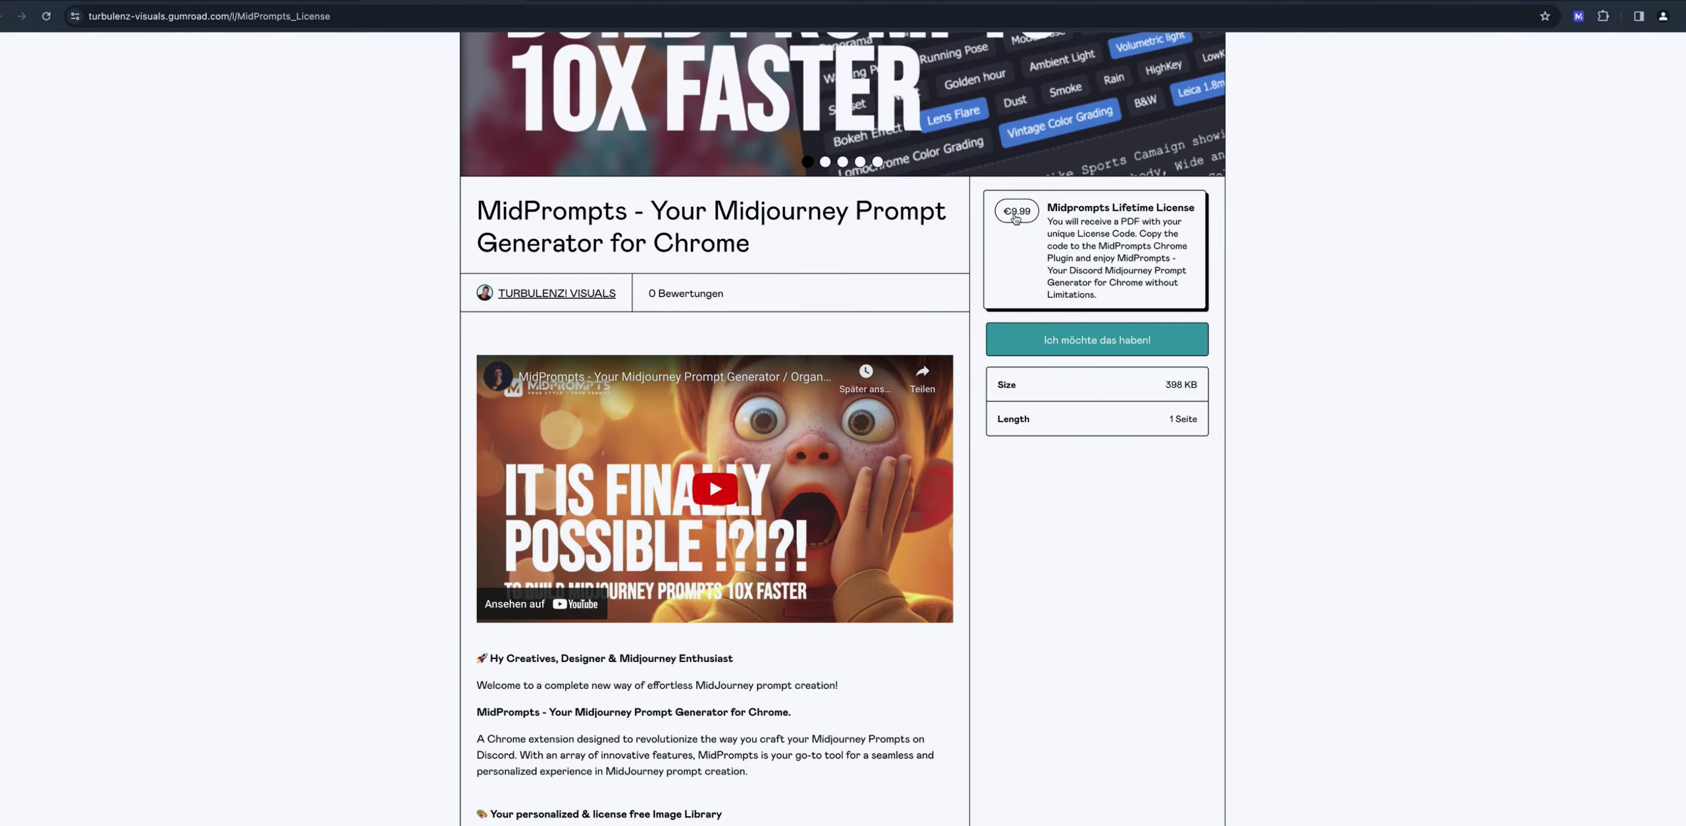